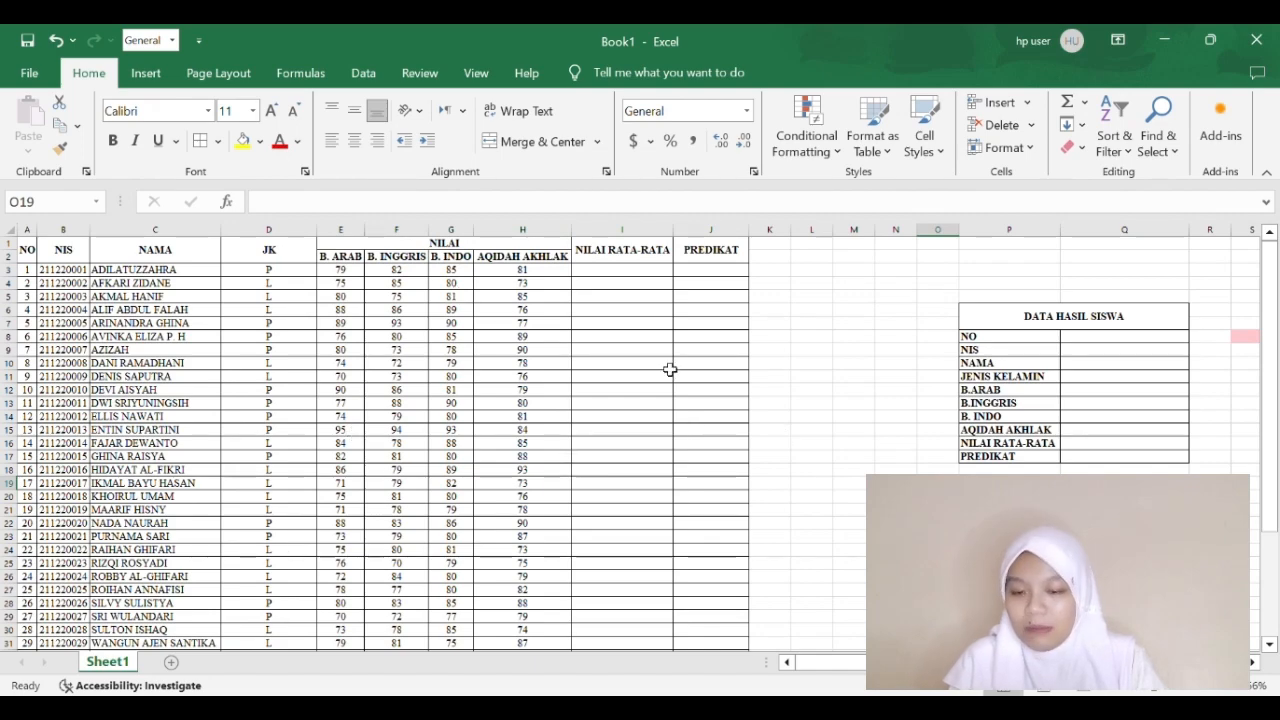
Step: Enter =AVERAGE(E3:H3) in cell I3 to compute the first student's NILAI RATA-RATA
scroll(731, 396, "down", 10)
scroll(731, 396, "up", 10)
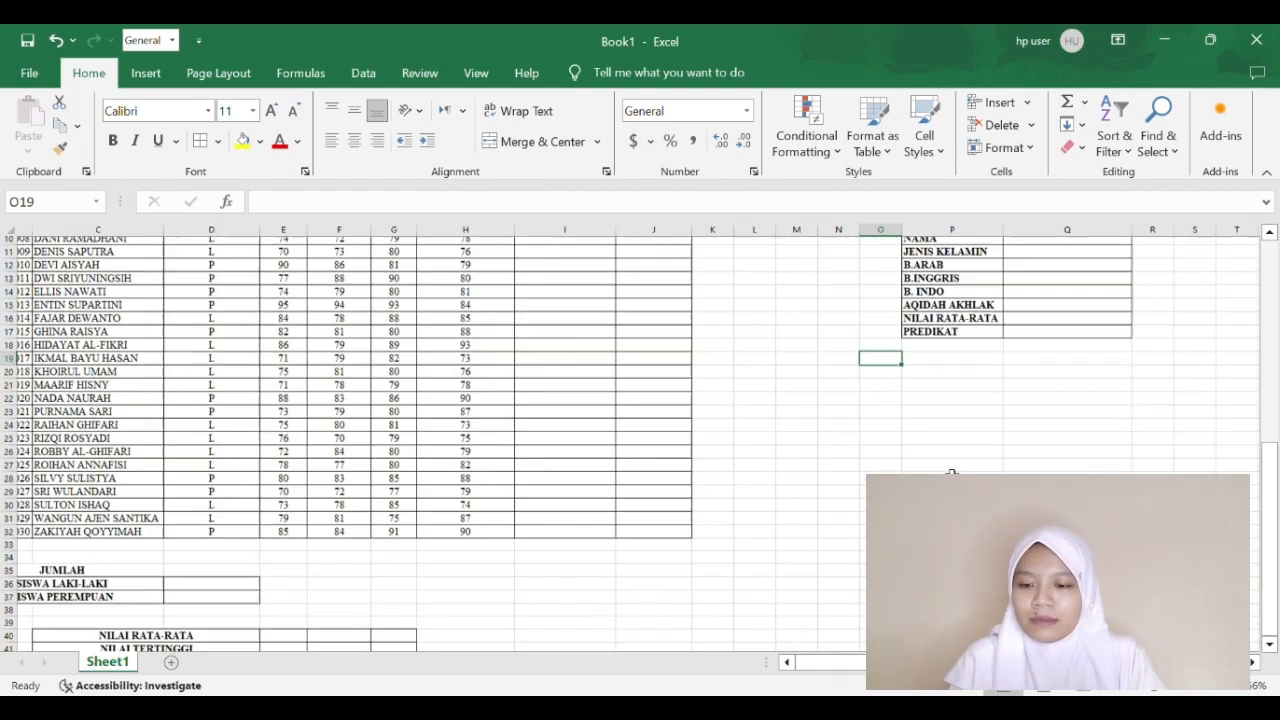
scroll(731, 396, "right", 2)
scroll(733, 447, "down", 1)
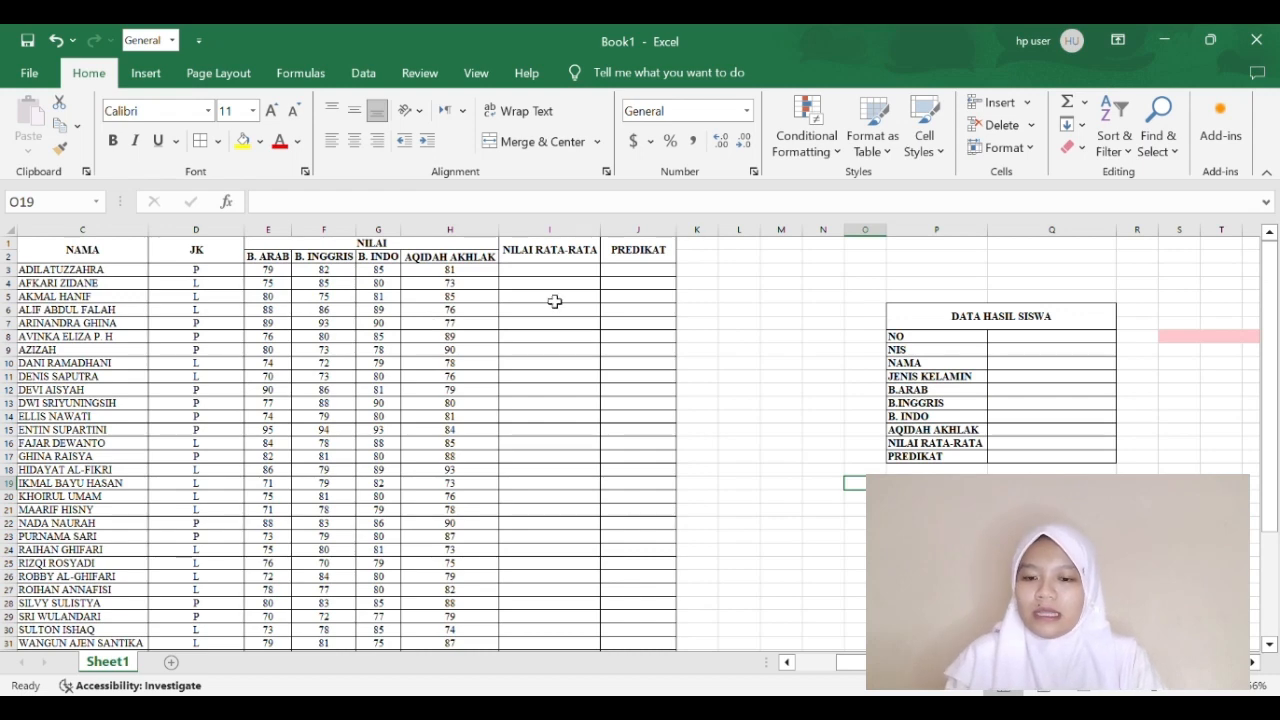
left_click(560, 277)
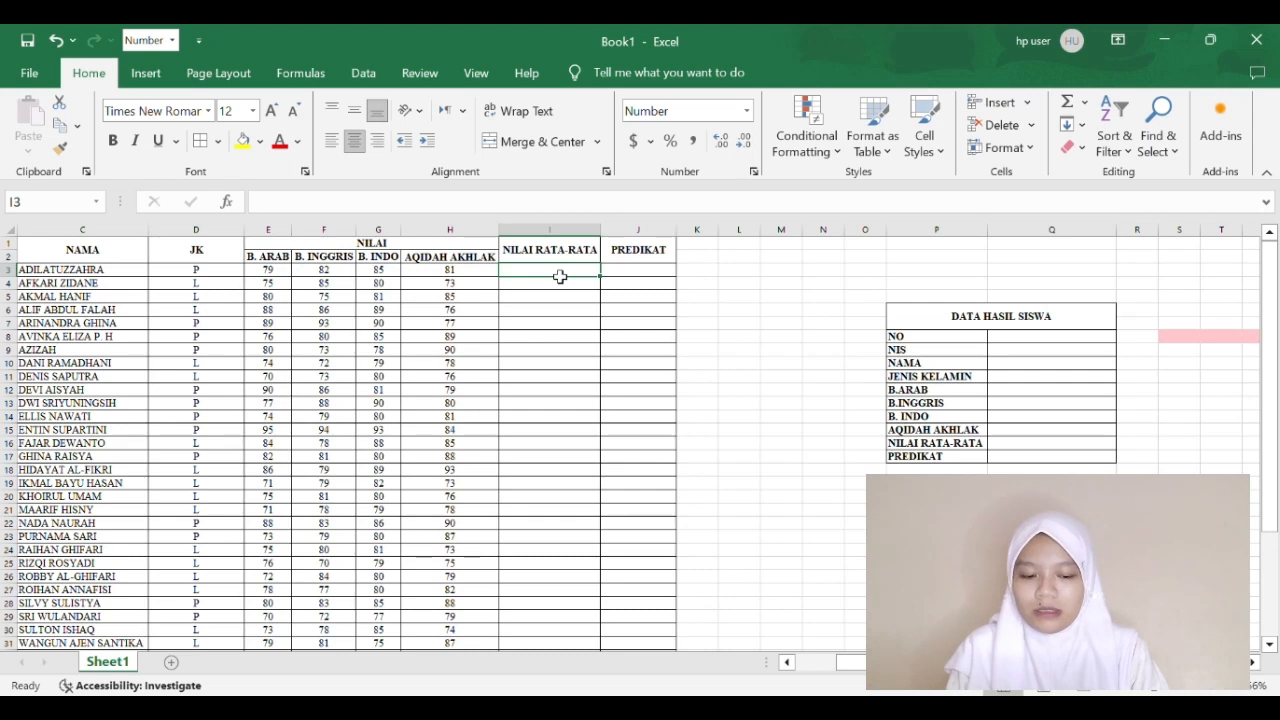
type("=")
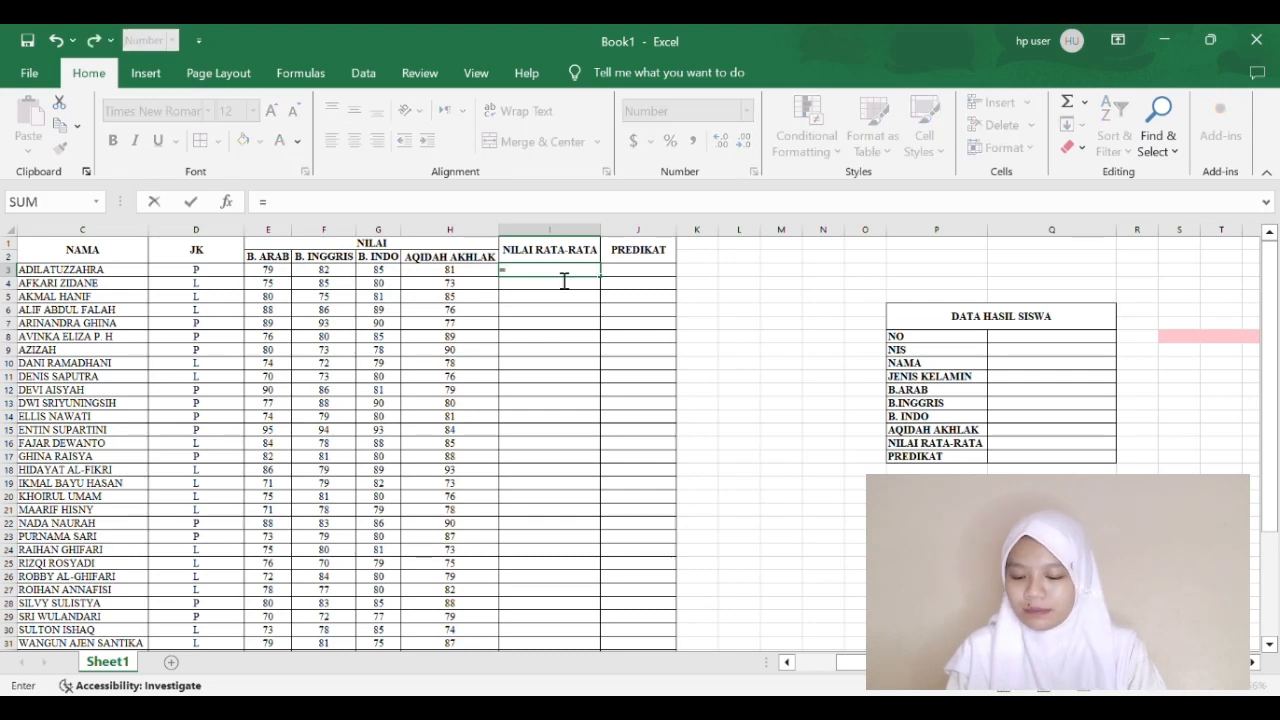
type("A")
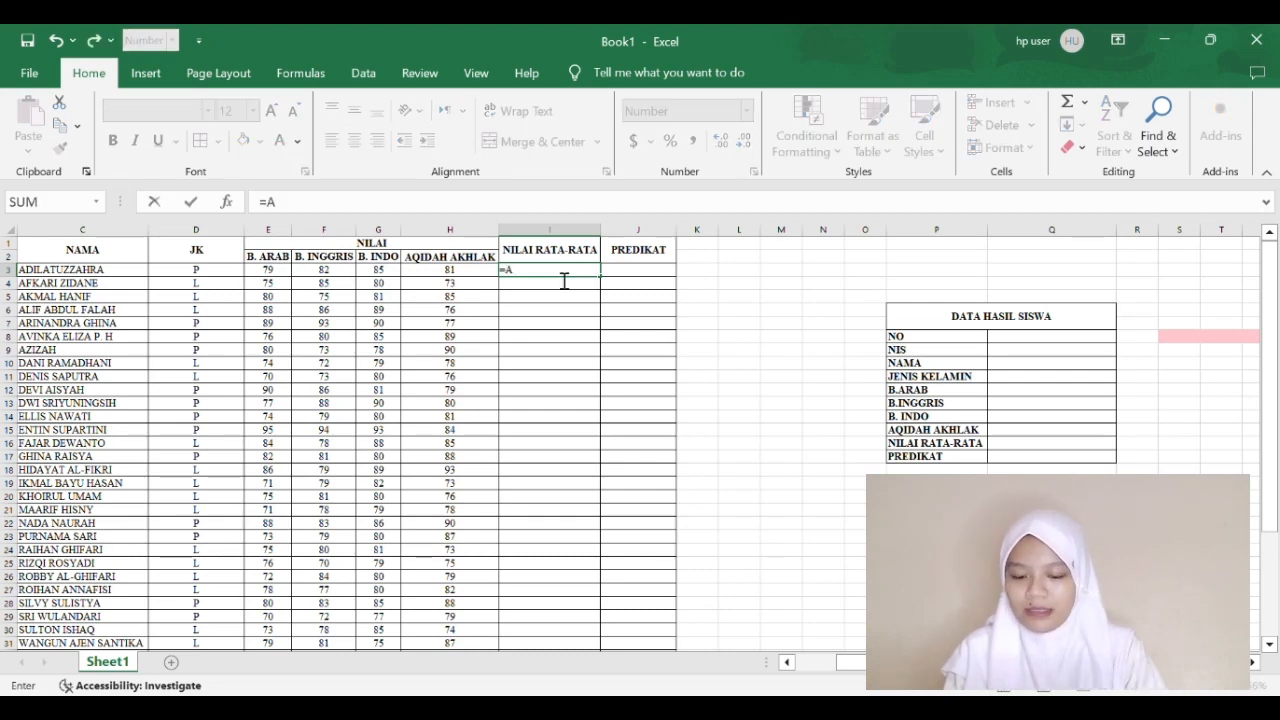
type("V")
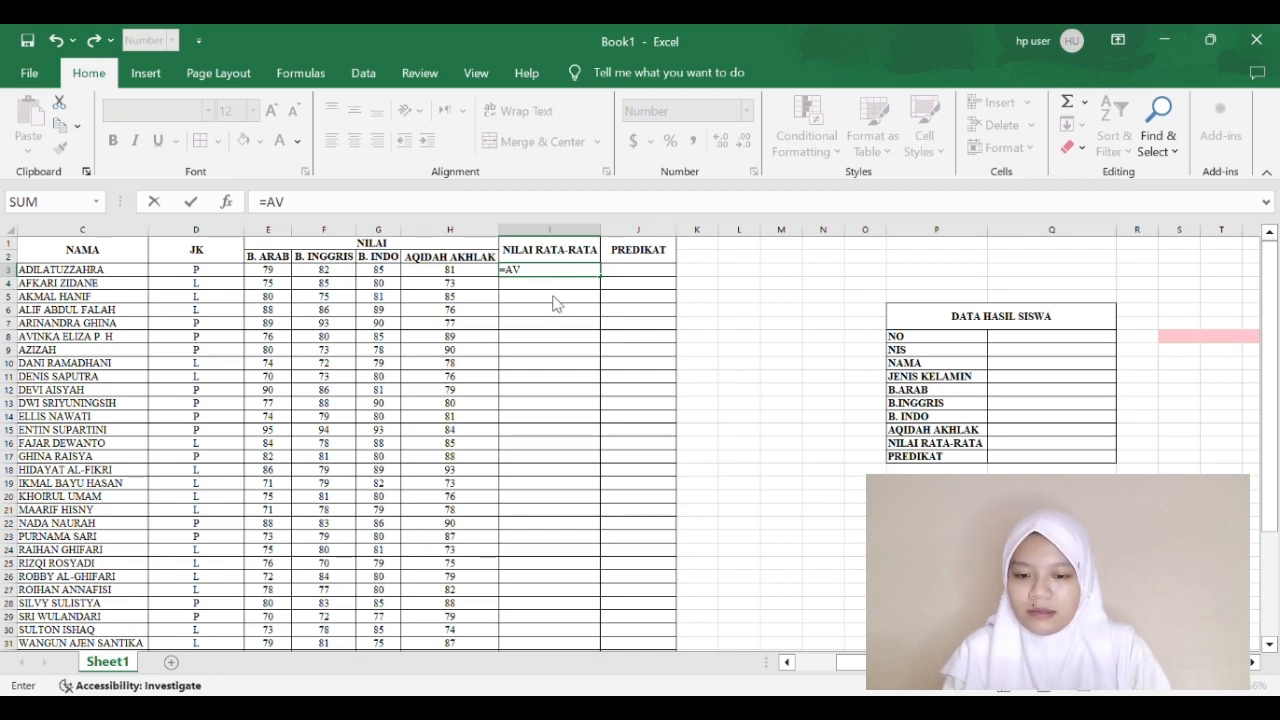
key("Tab")
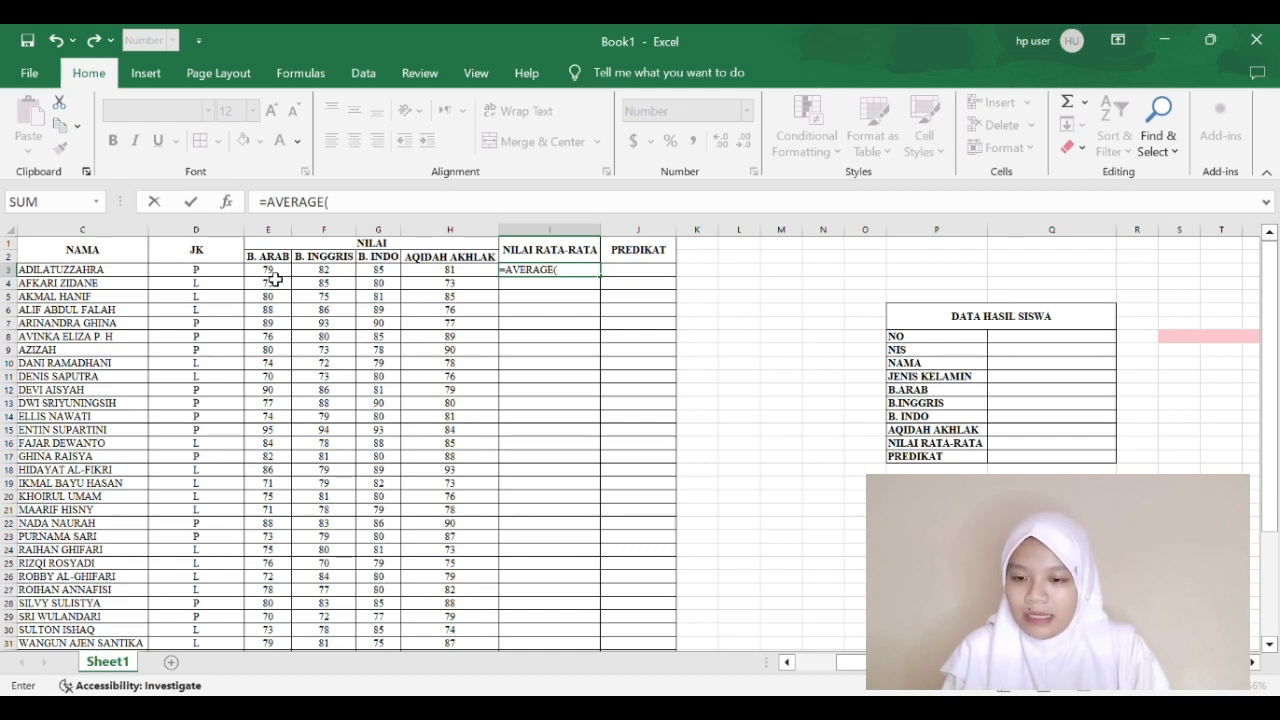
left_click_drag(270, 272, 470, 273)
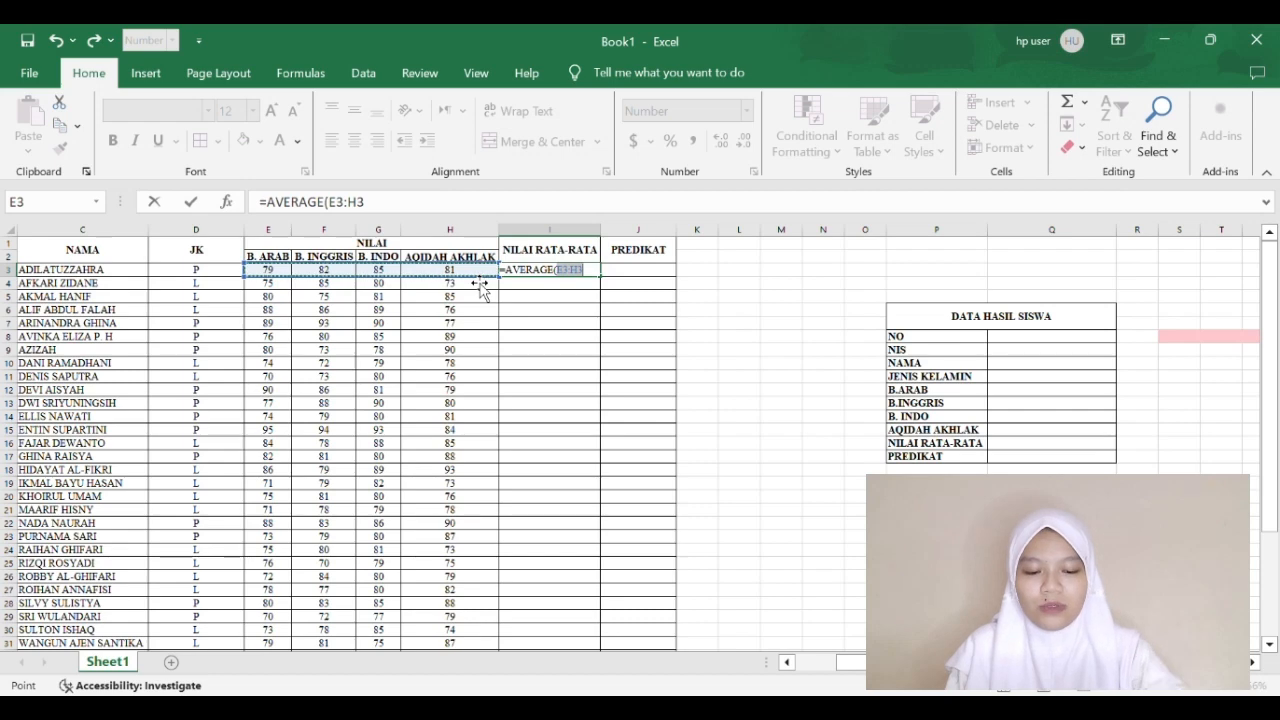
type(")")
key("Return")
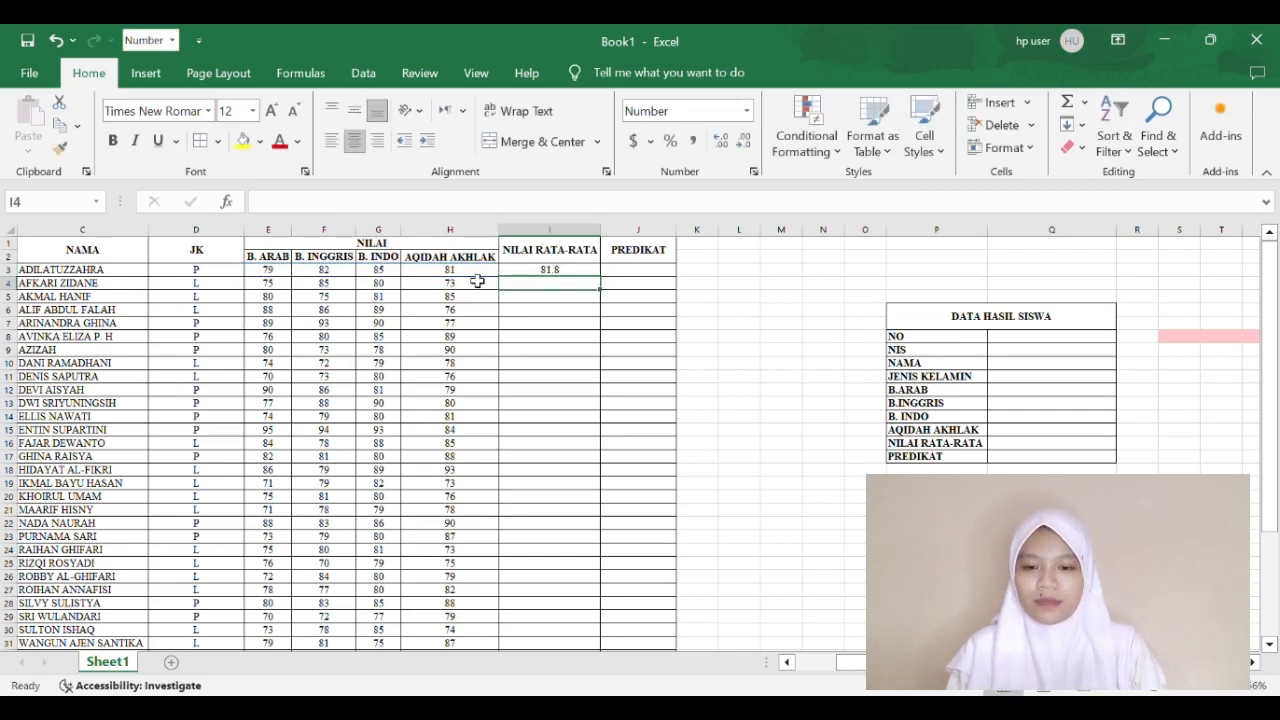
Step: Fill the average formula from I3 down through I32 for all students
left_click(586, 272)
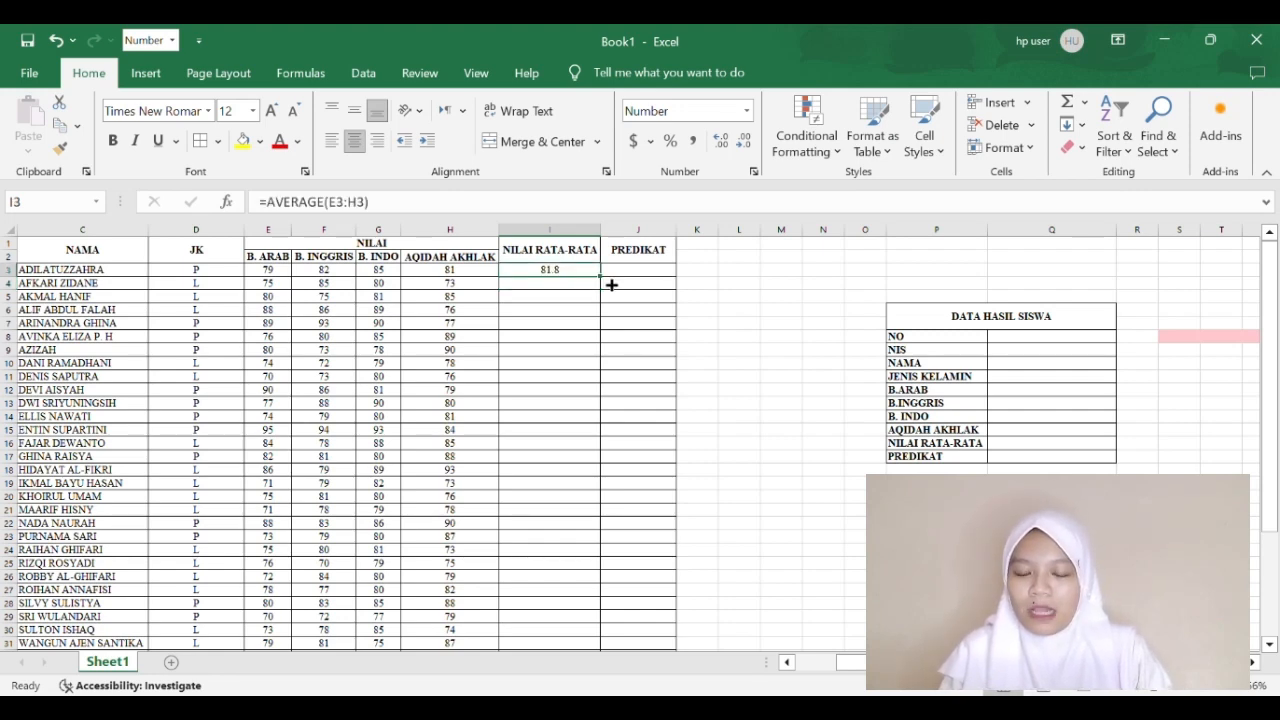
left_click_drag(606, 285, 591, 643)
scroll(582, 512, "up", 2)
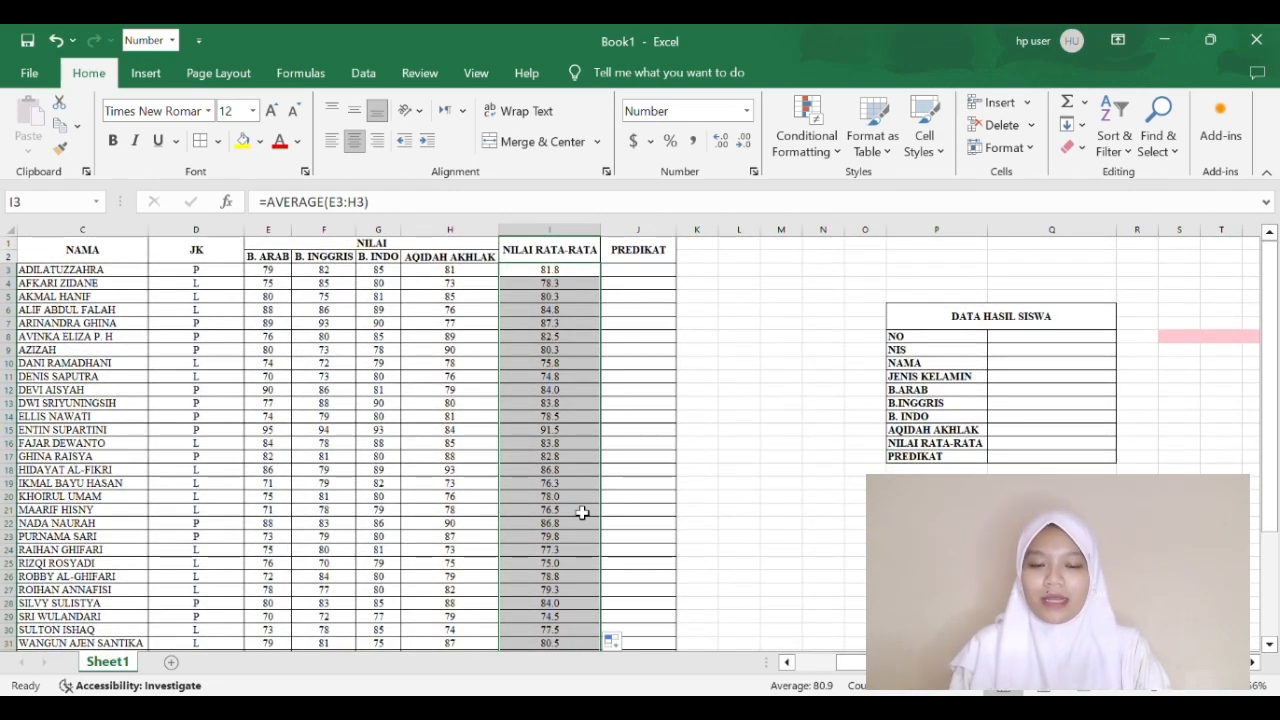
left_click(636, 472)
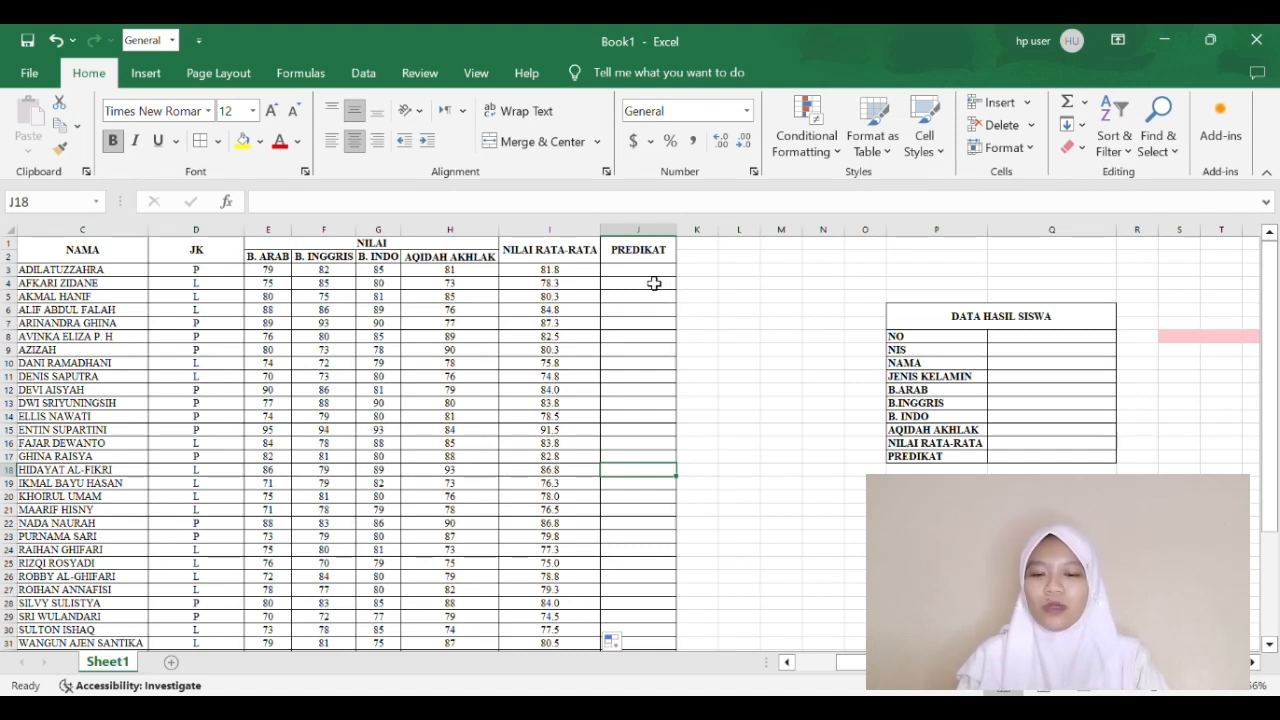
Step: Enter =IF(I3>75, "LULUS", "TIDAK LULUS") in cell J3 as the first student's PREDIKAT
left_click(641, 272)
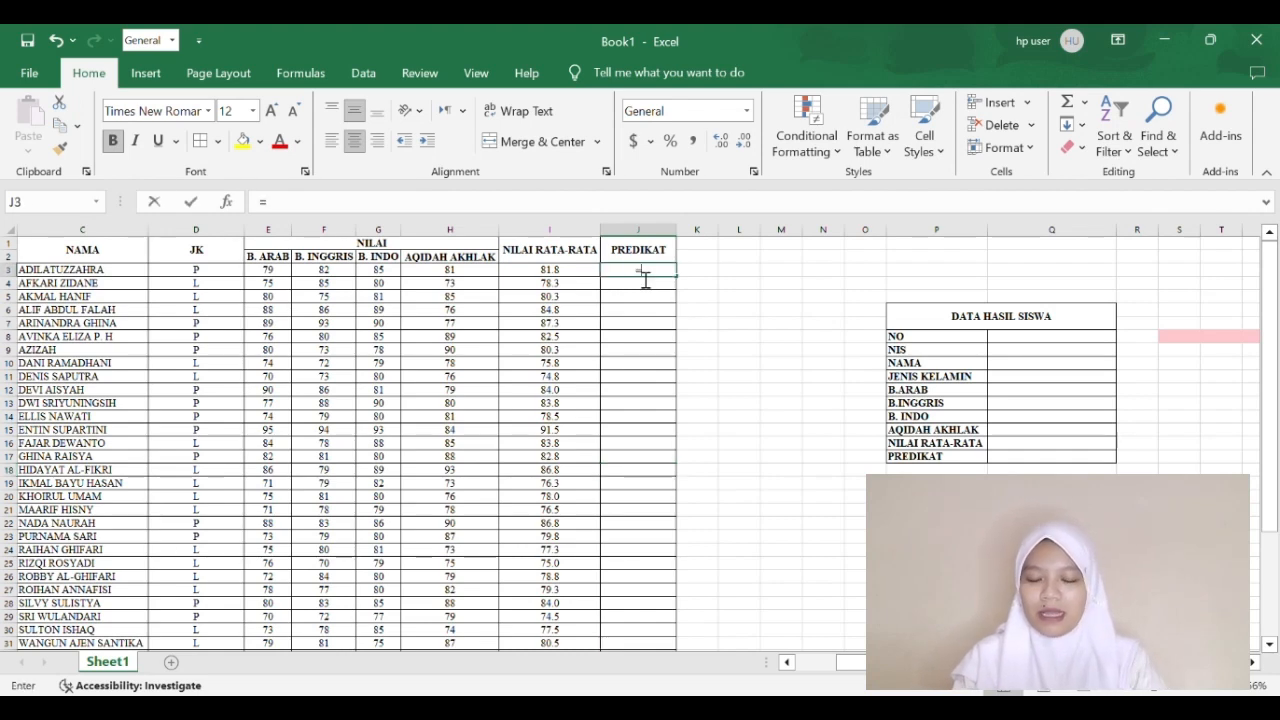
type("=IF")
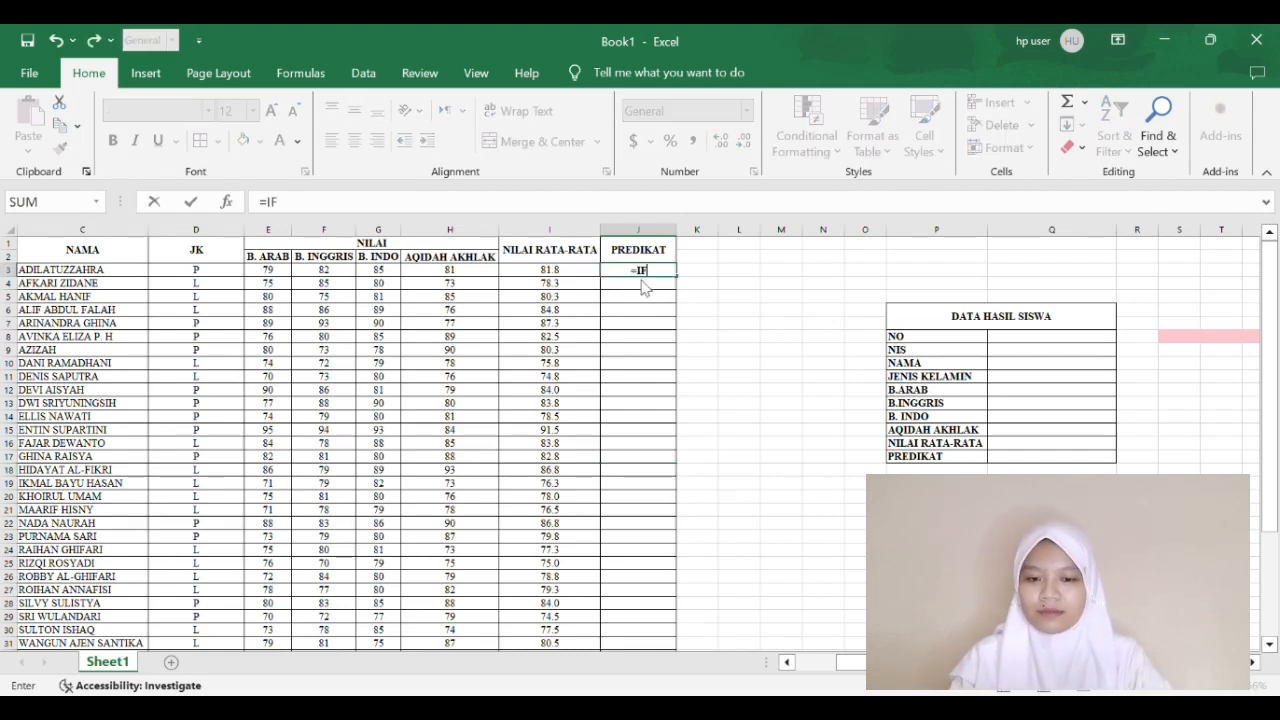
type("(")
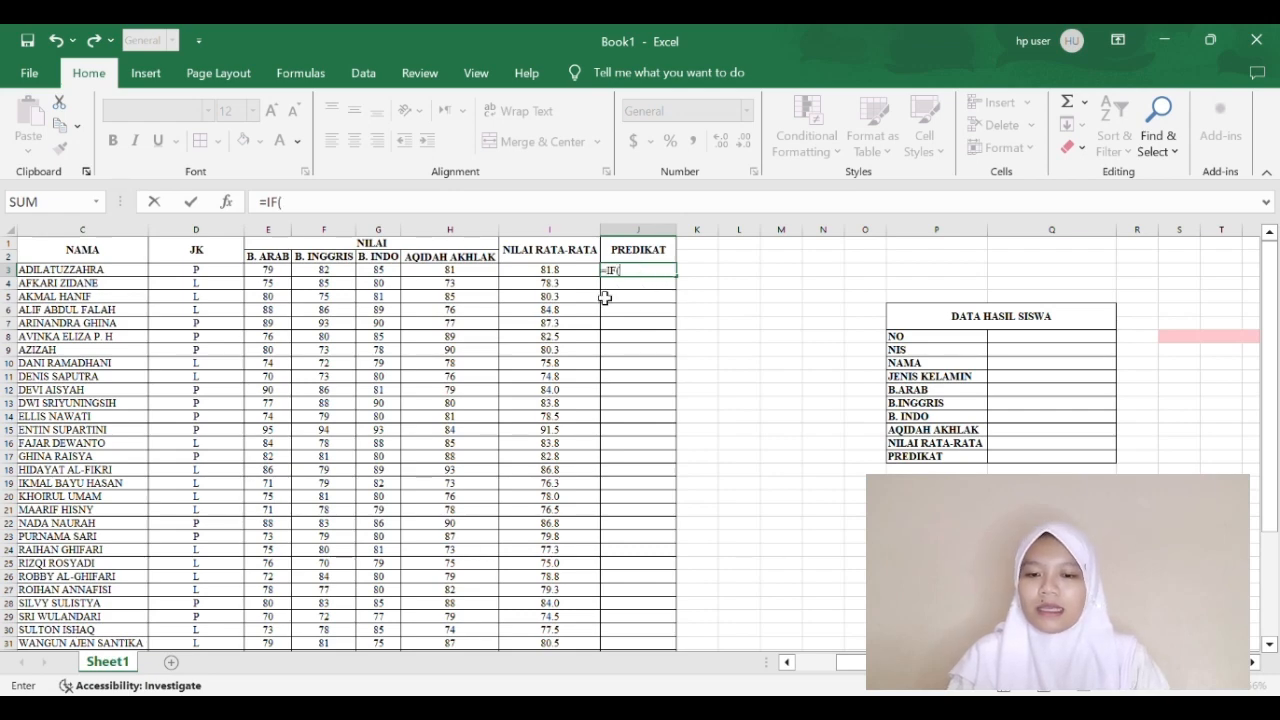
left_click(578, 275)
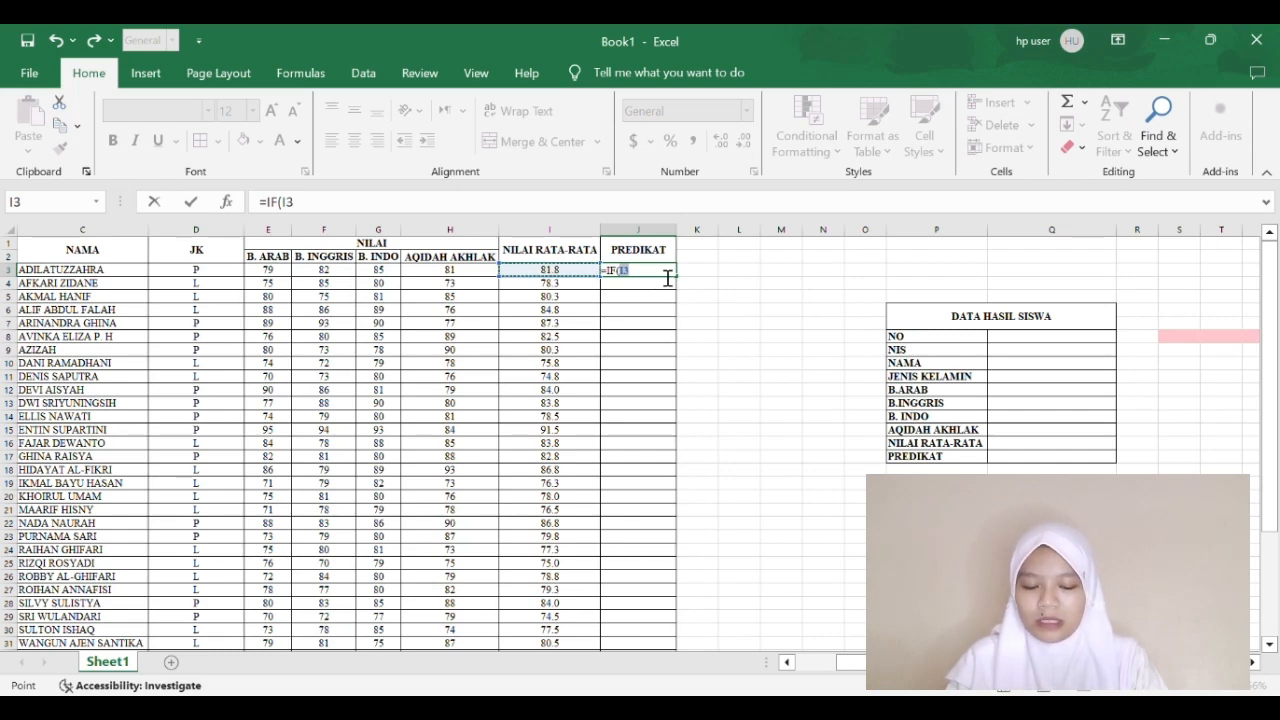
type(".")
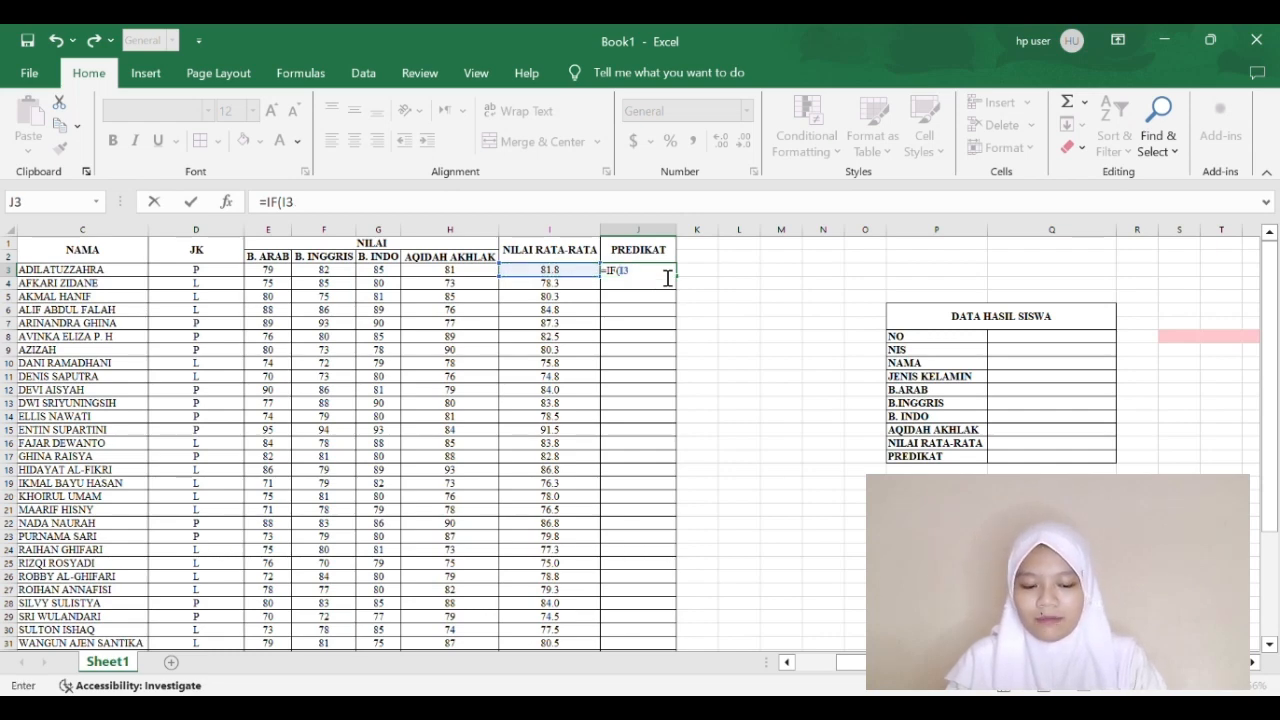
type(">7")
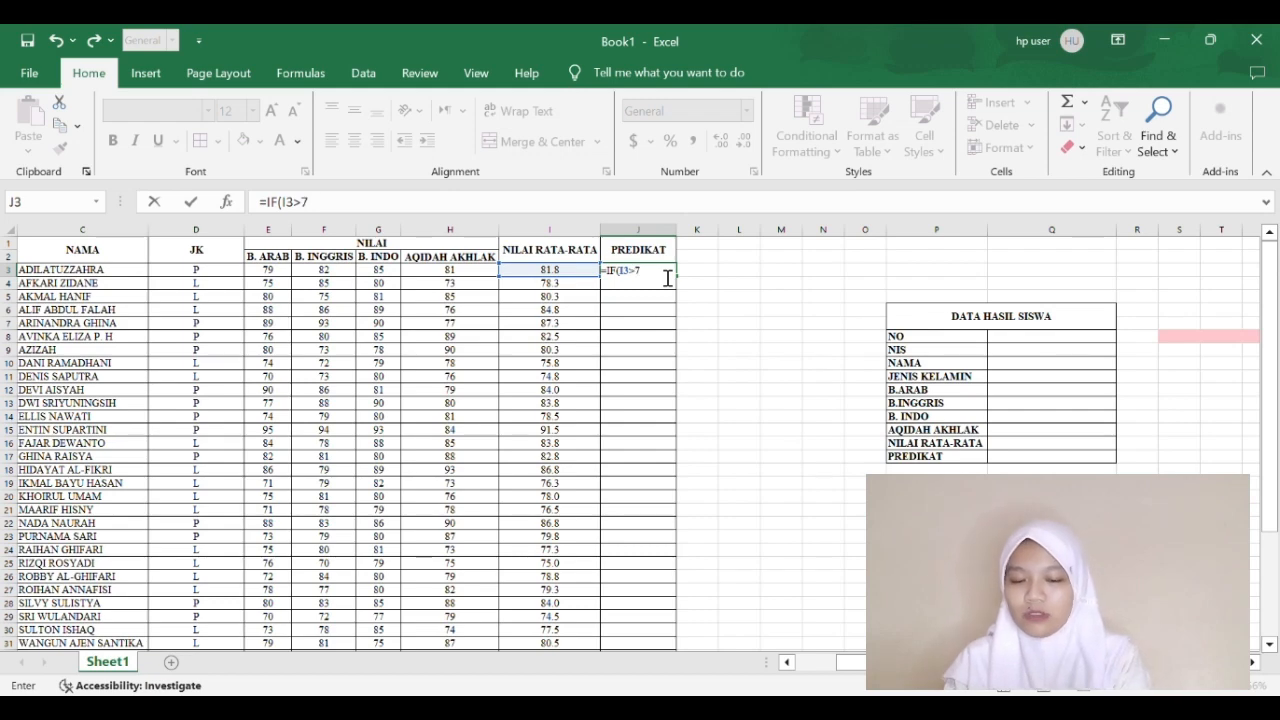
type("5,")
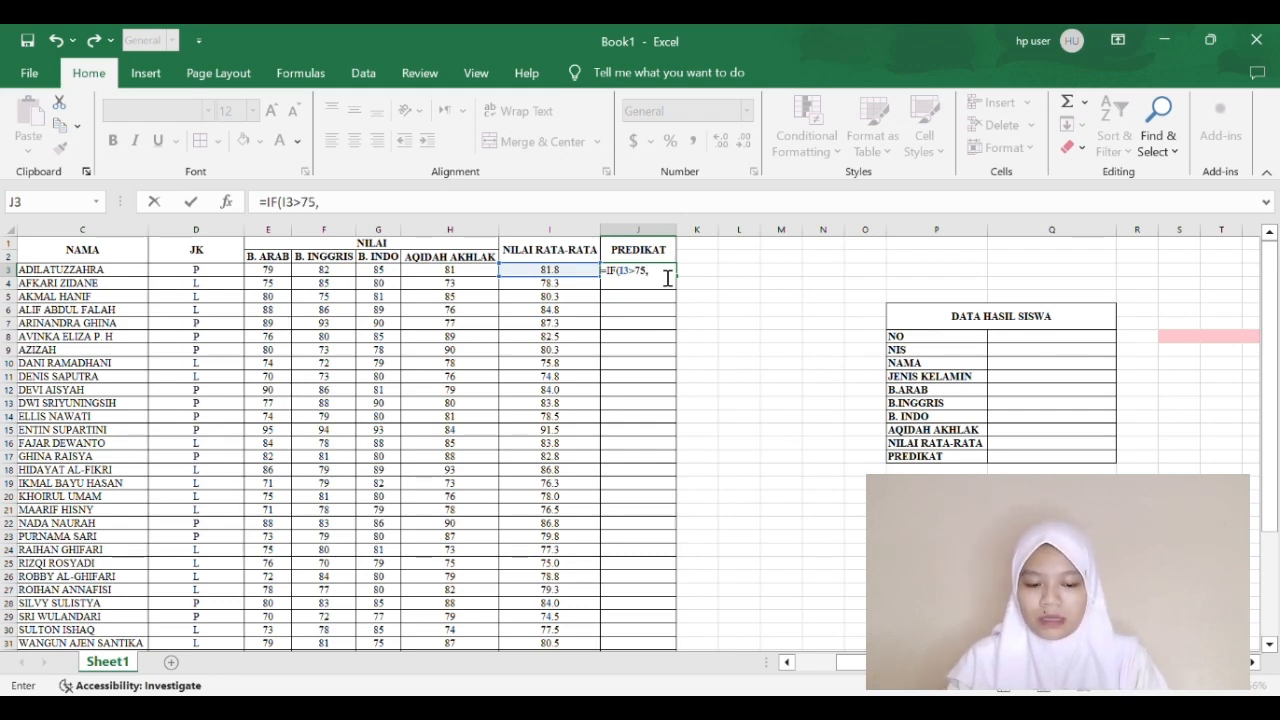
type(" \"I")
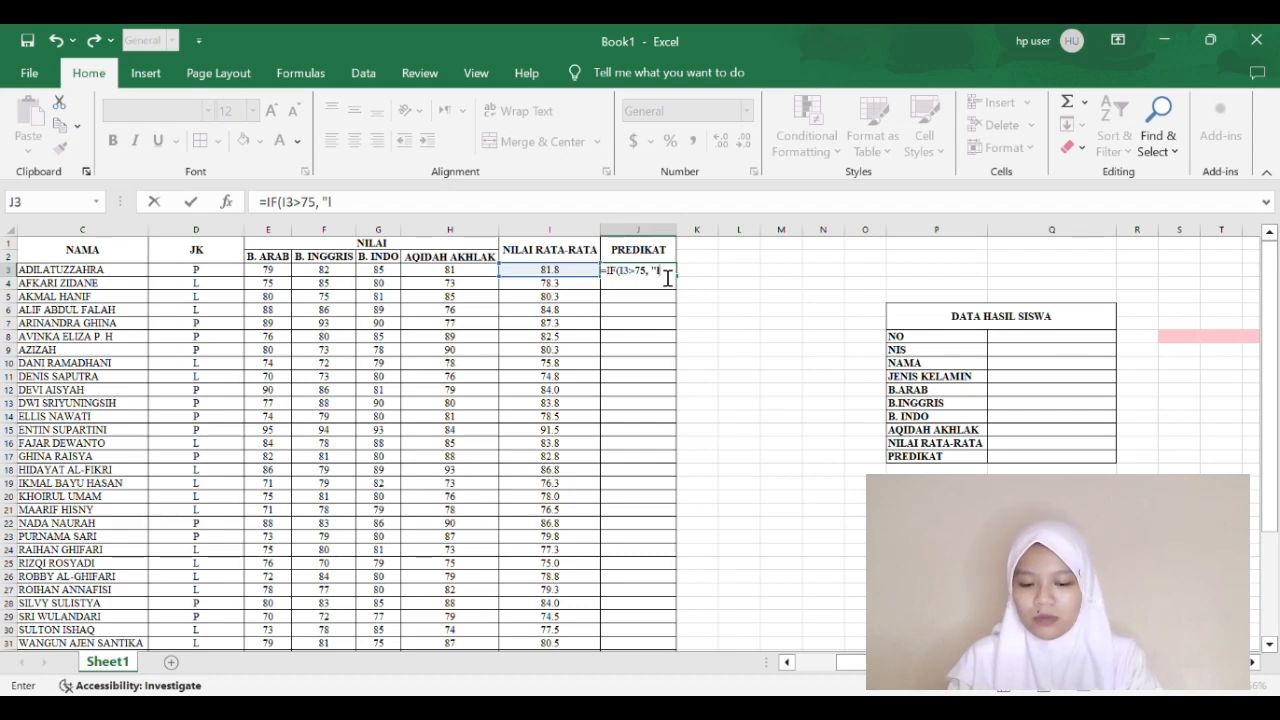
type("ulus")
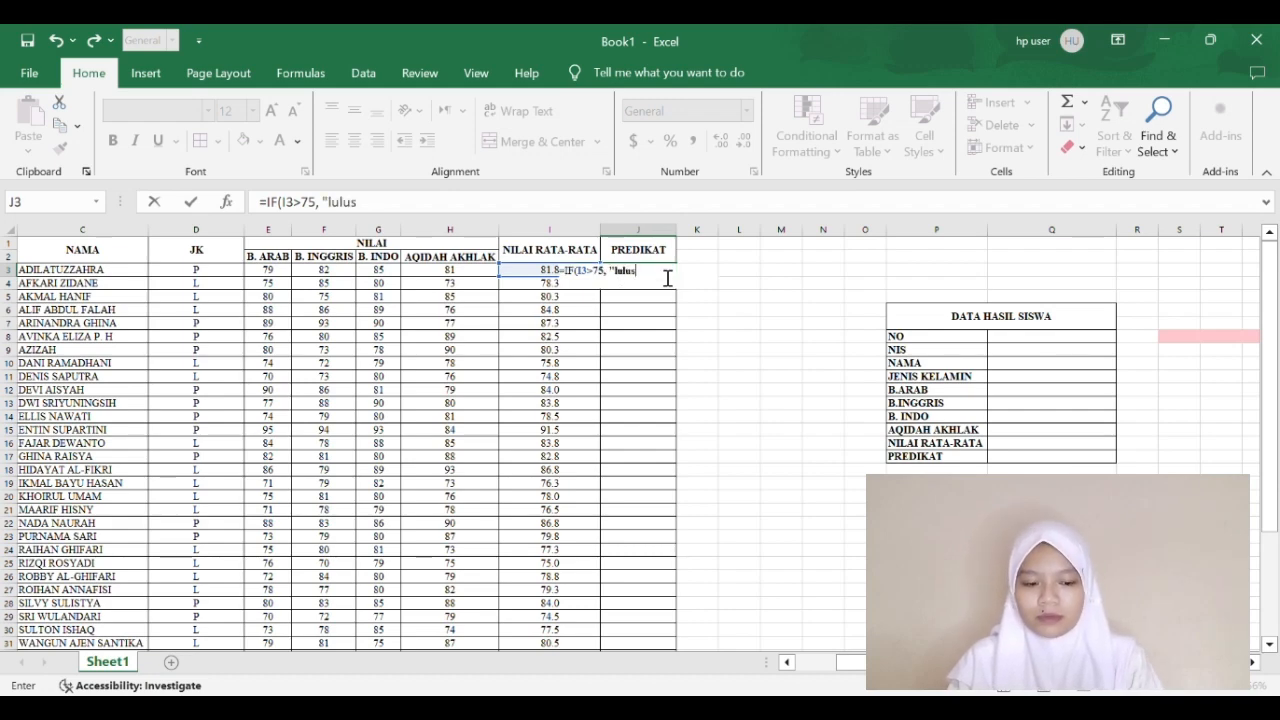
key("BackSpace")
key("BackSpace")
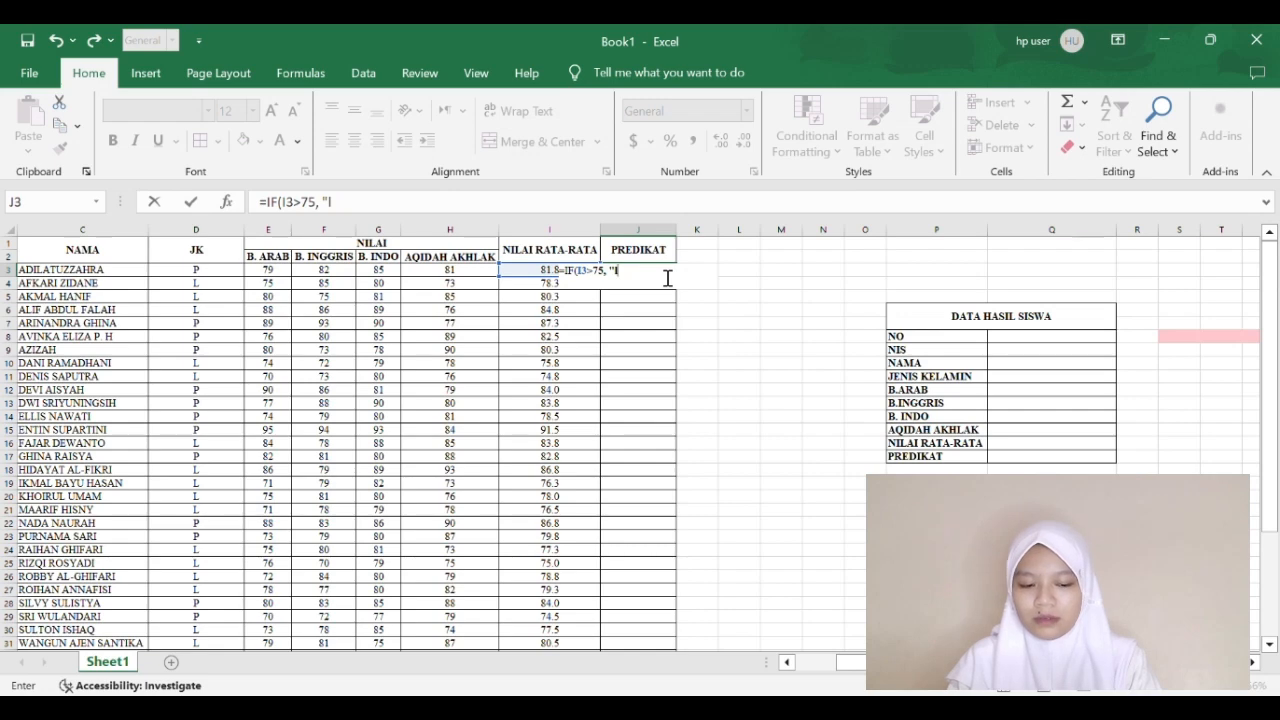
type("LULUS\",")
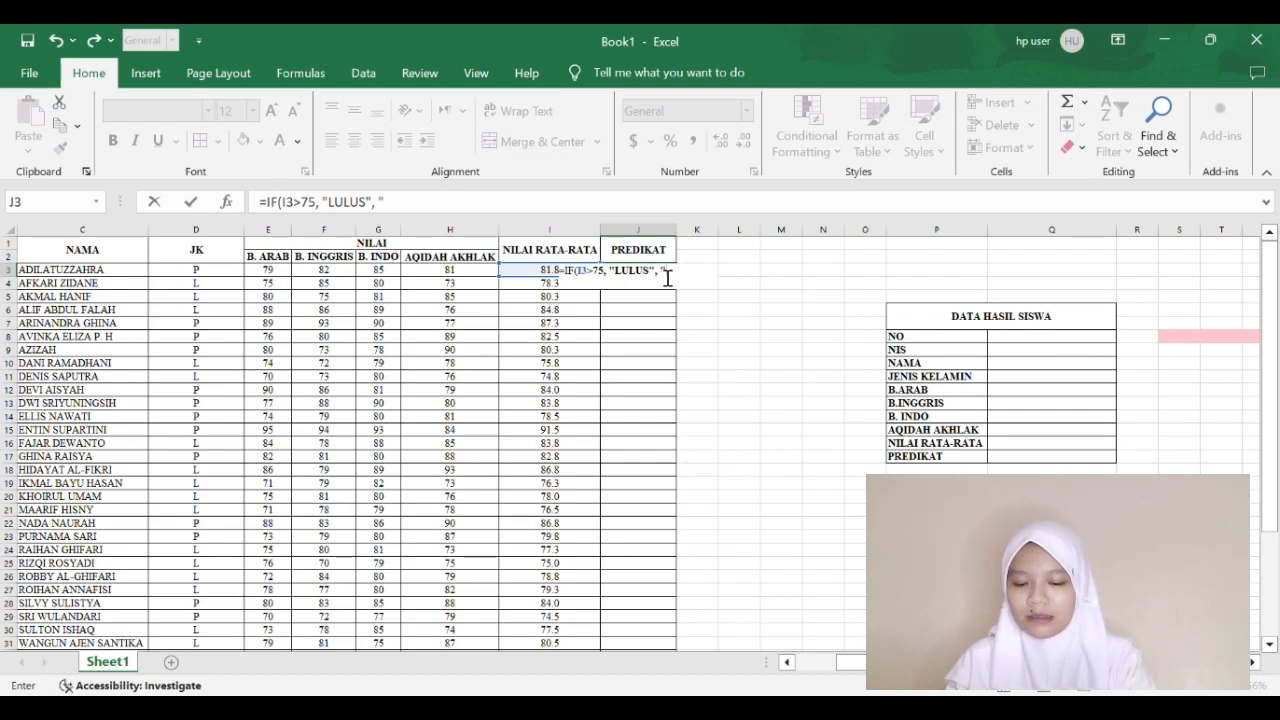
type("TIDAK L")
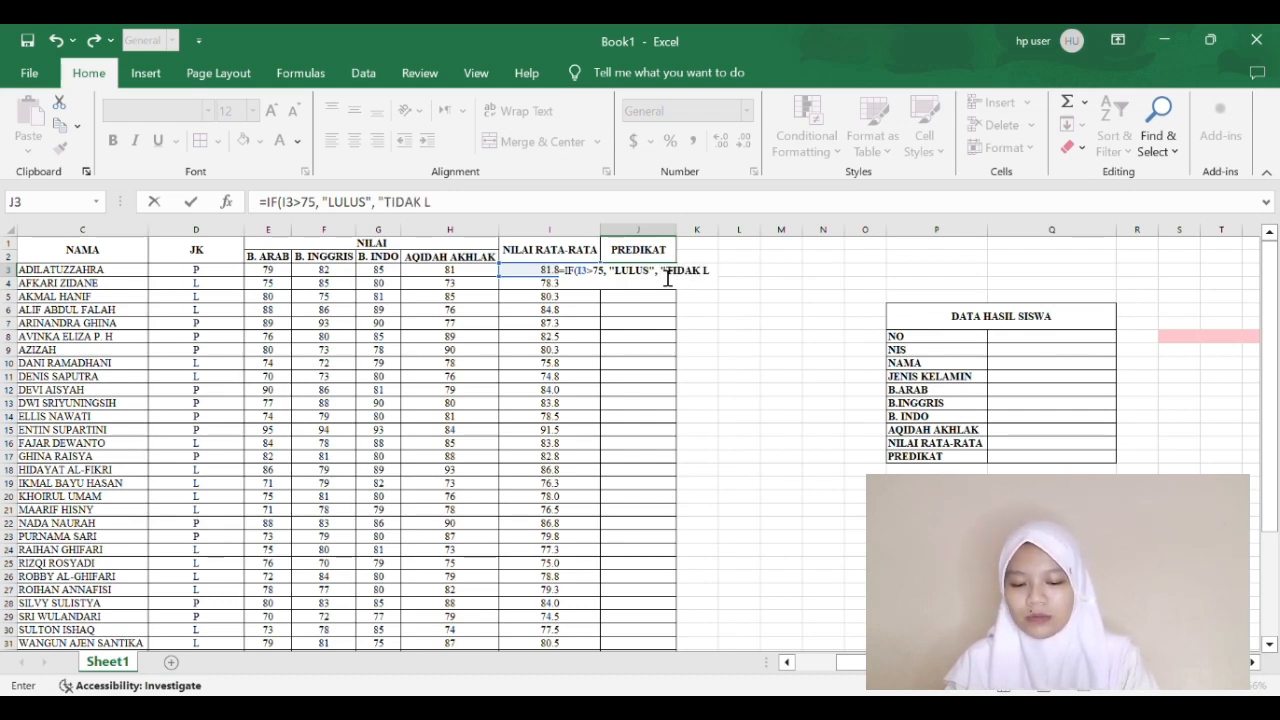
type("ULUS")
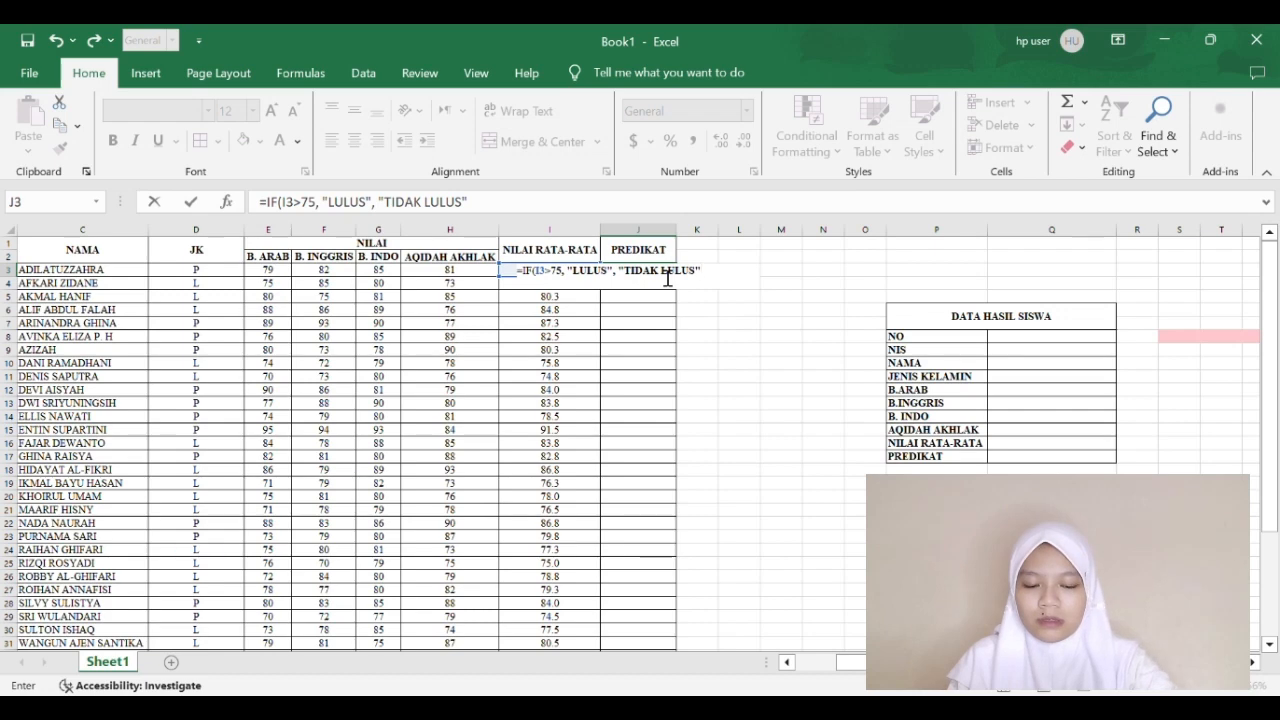
type("\")")
Step: Fill the PREDIKAT formula from J3 down through J32 for all students
left_click(669, 272)
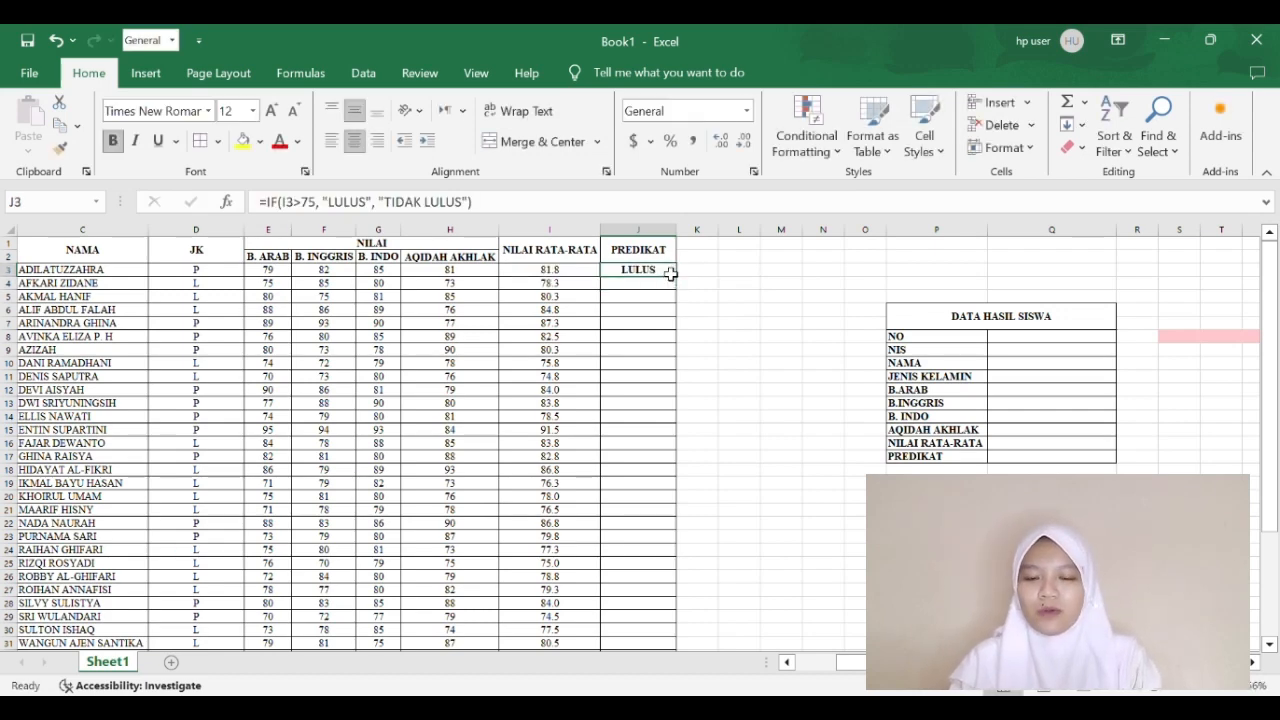
scroll(660, 337, "down", 2)
scroll(661, 337, "up", 2)
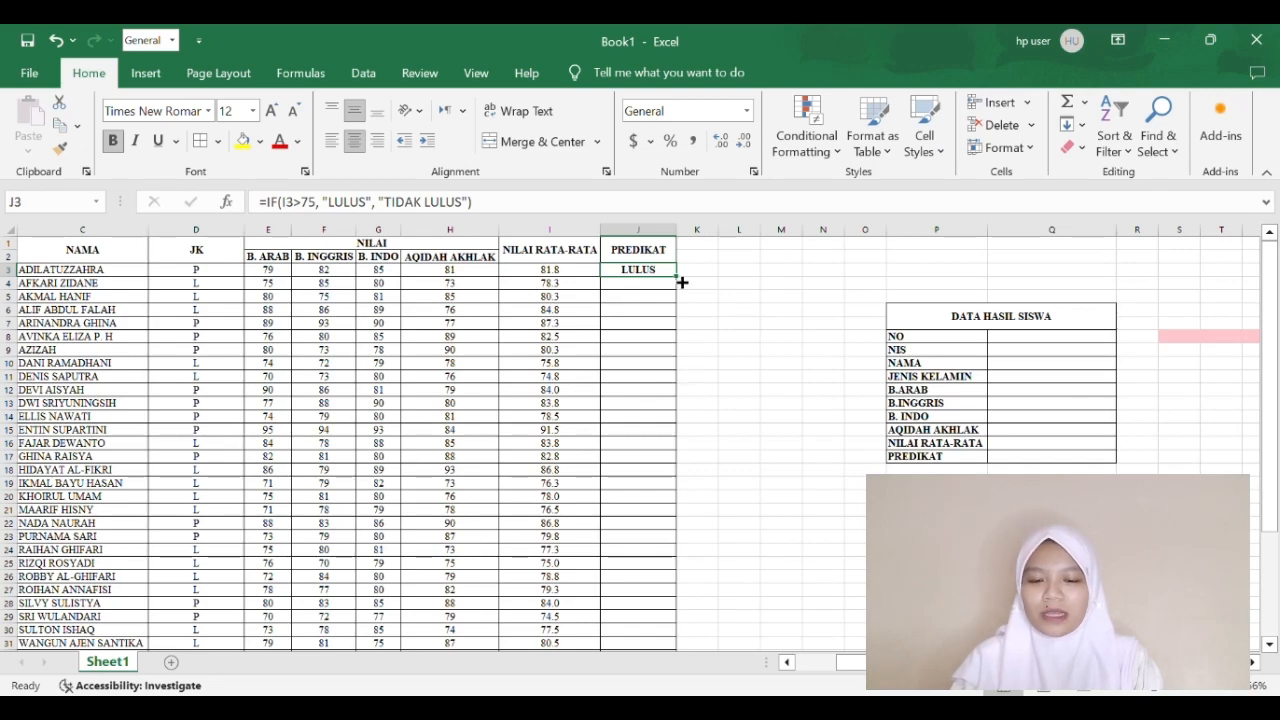
left_click_drag(677, 277, 651, 634)
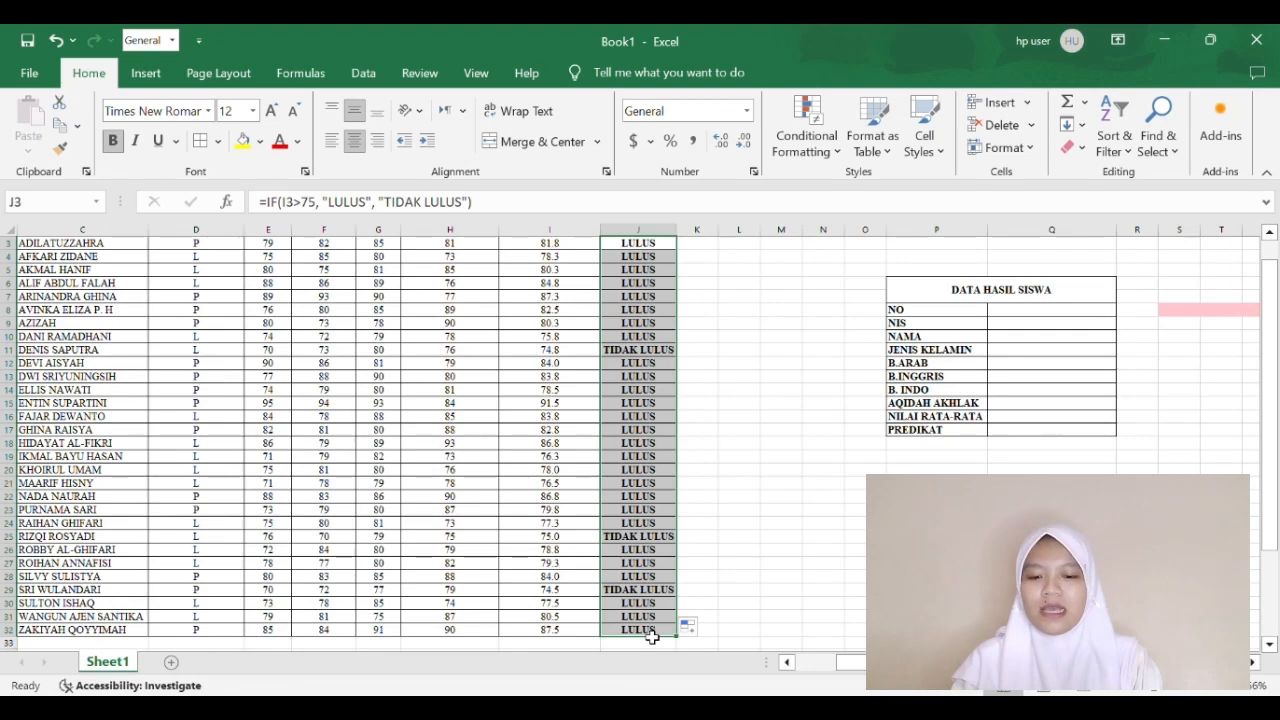
scroll(651, 507, "up", 1)
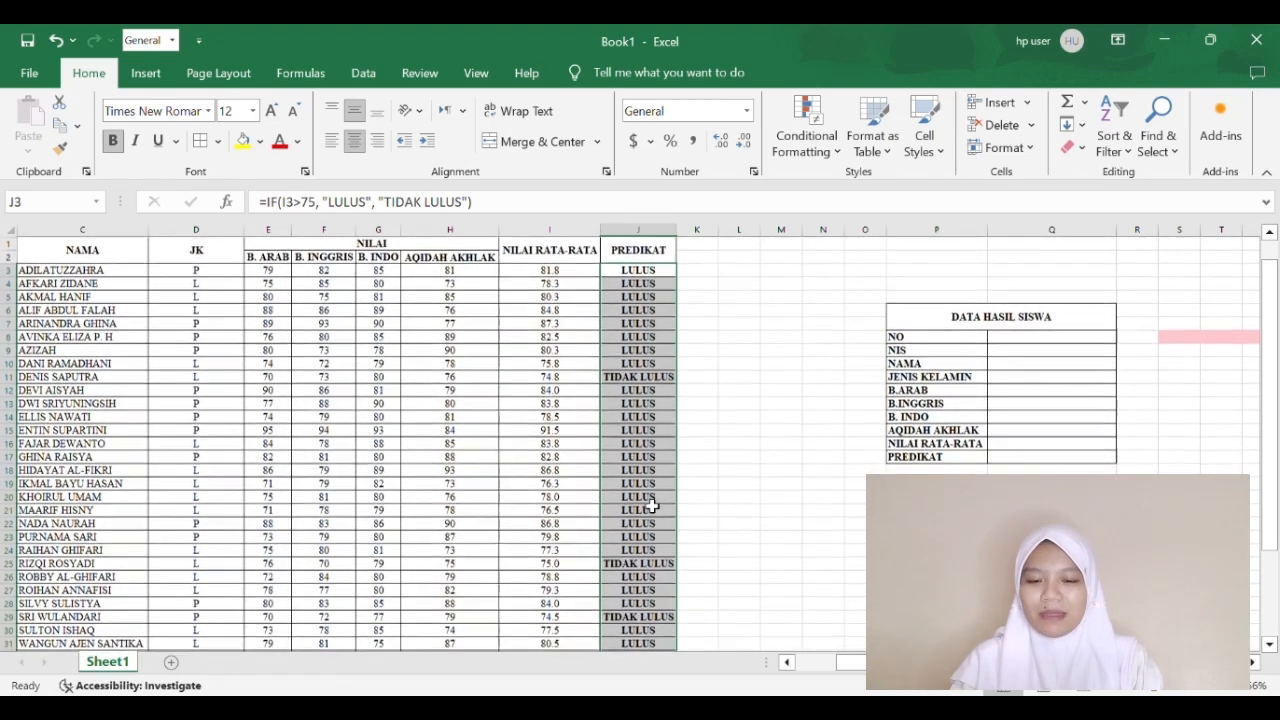
left_click(655, 474)
Step: Enter =COUNTIF(D3:D32,"L") in cell D36 to count the male students (SISWA LAKI-LAKI)
scroll(655, 474, "down", 4)
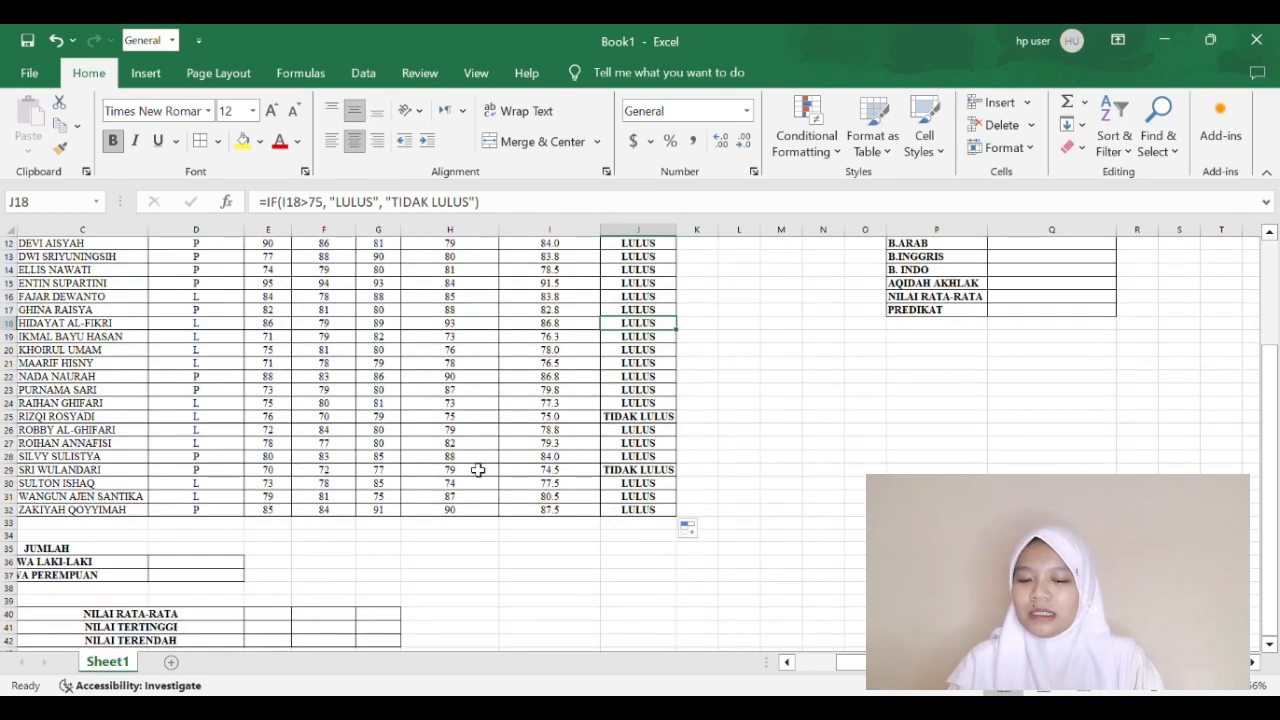
scroll(478, 470, "left", 2)
scroll(478, 470, "down", 2)
scroll(478, 470, "down", 1)
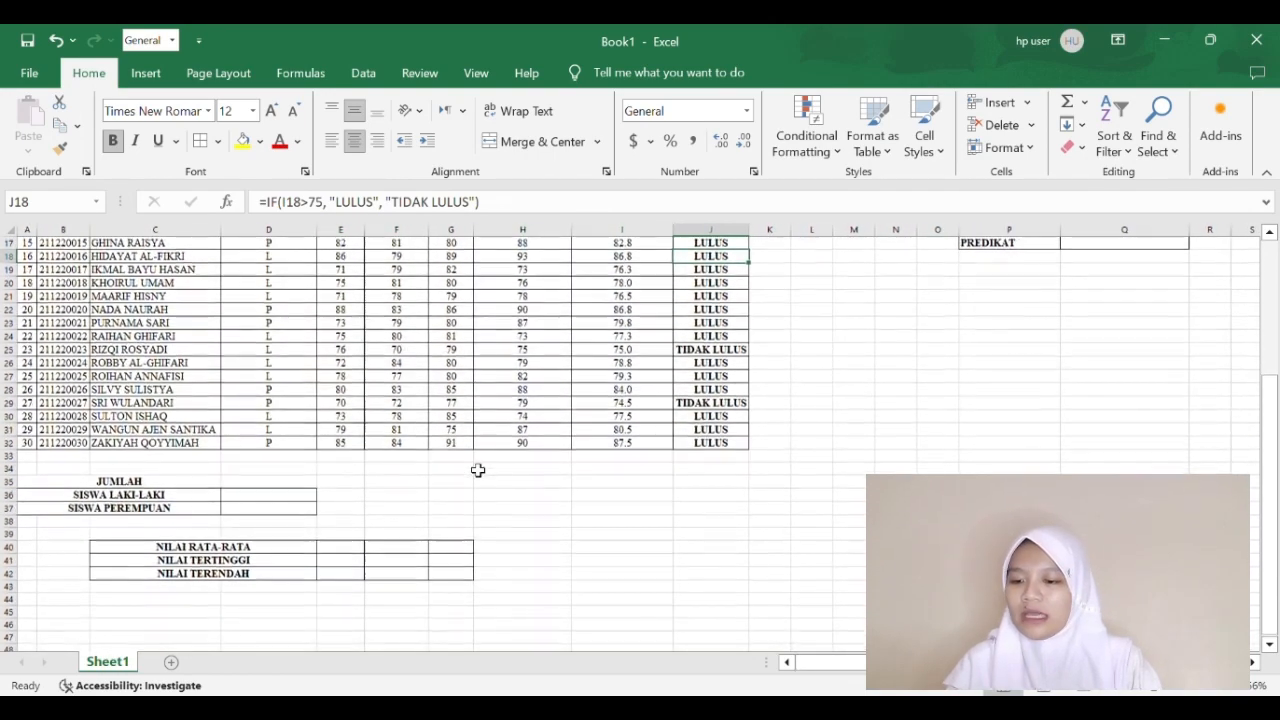
left_click(268, 496)
scroll(311, 404, "up", 1)
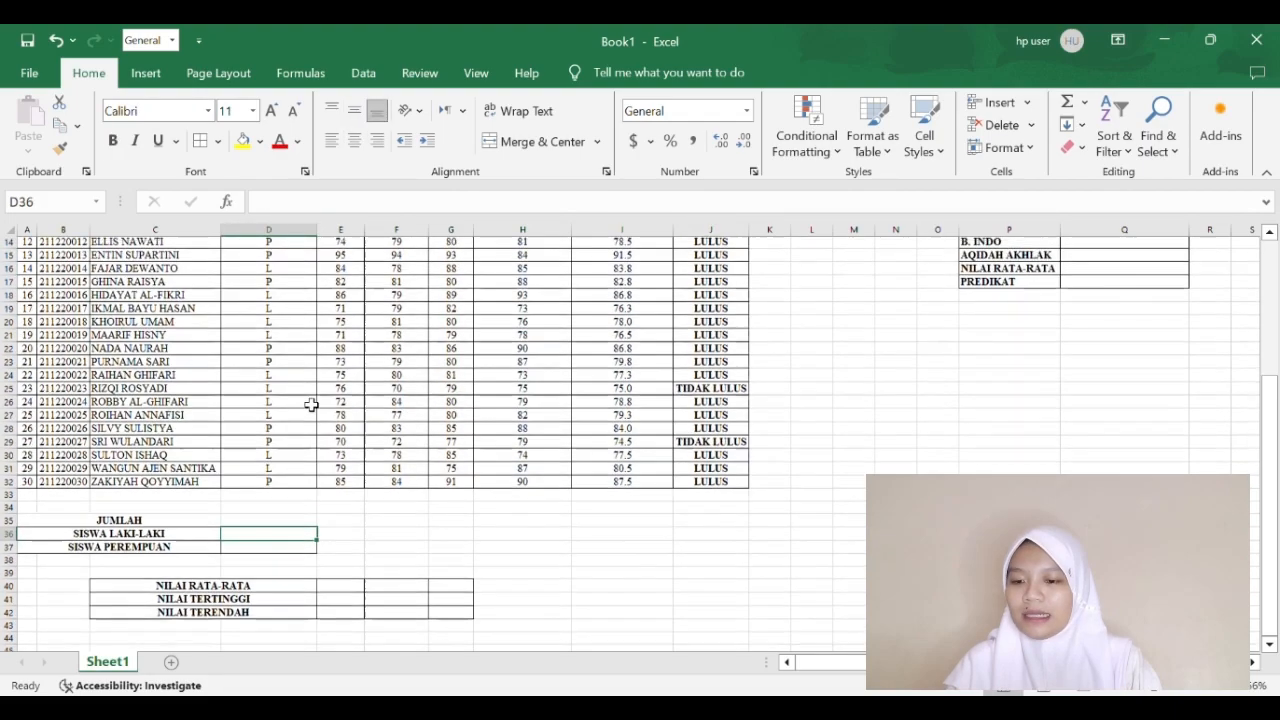
scroll(310, 404, "up", 5)
scroll(272, 332, "down", 5)
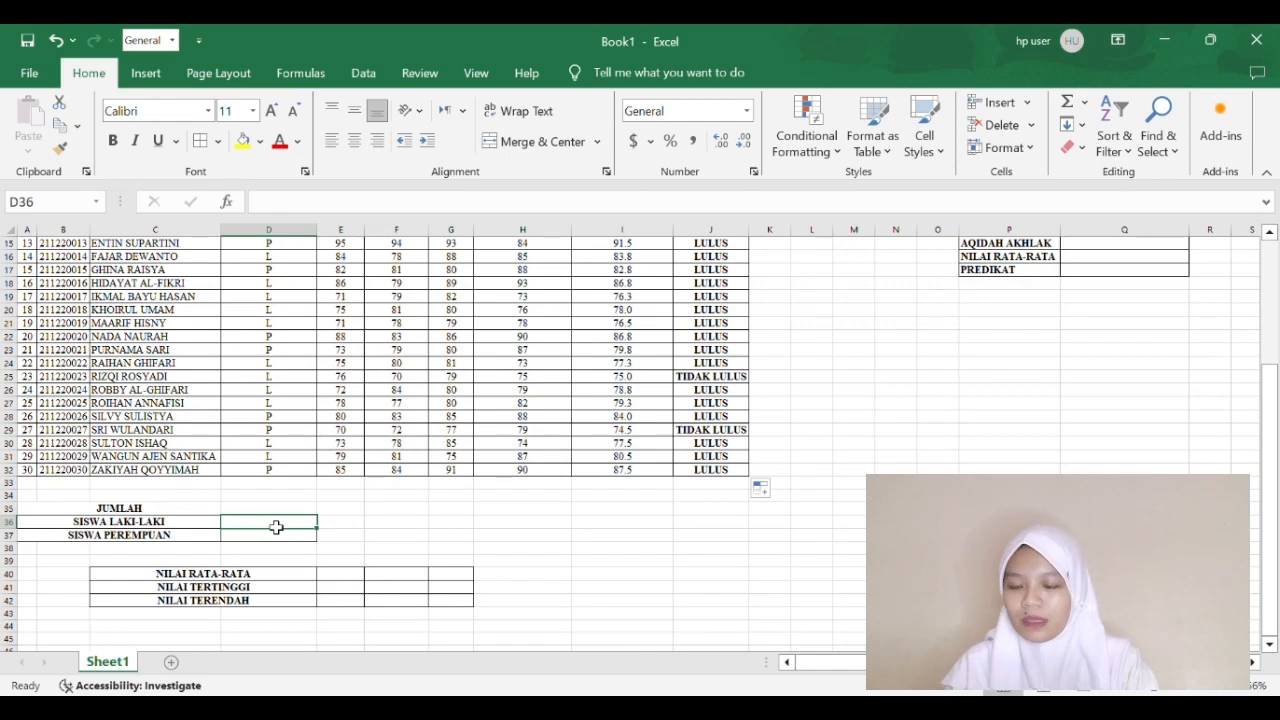
type("=")
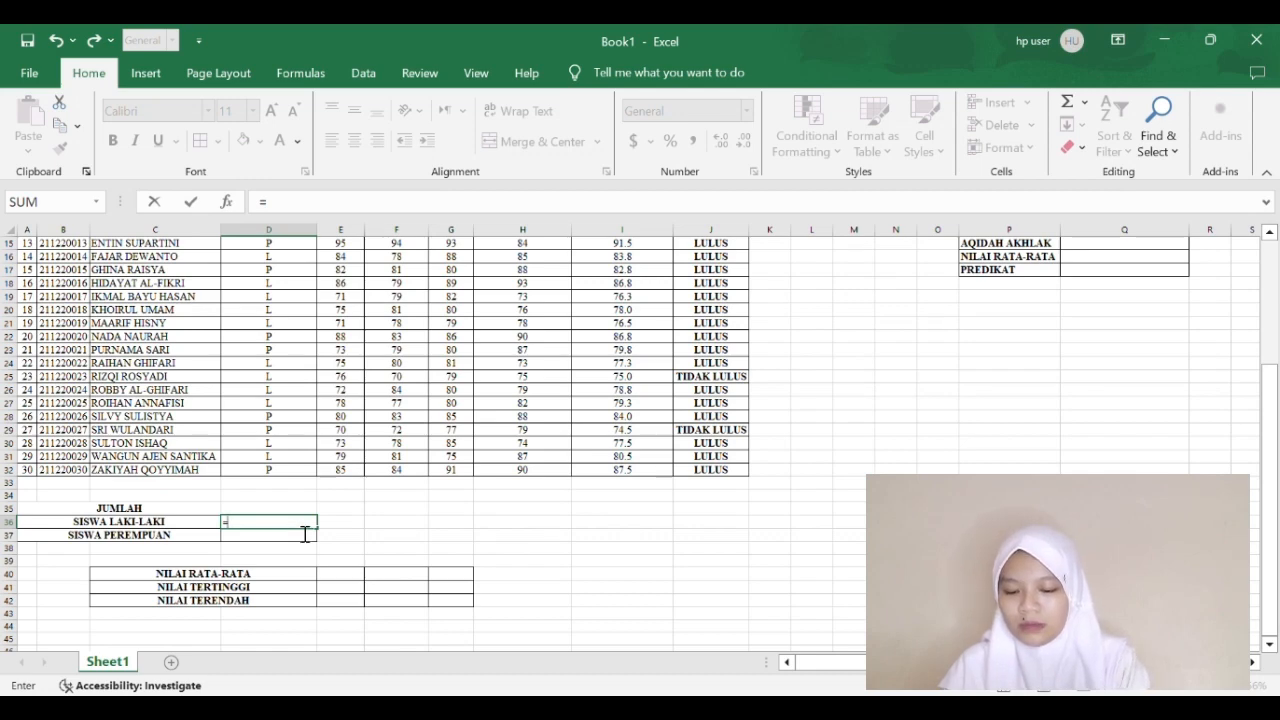
type("OU")
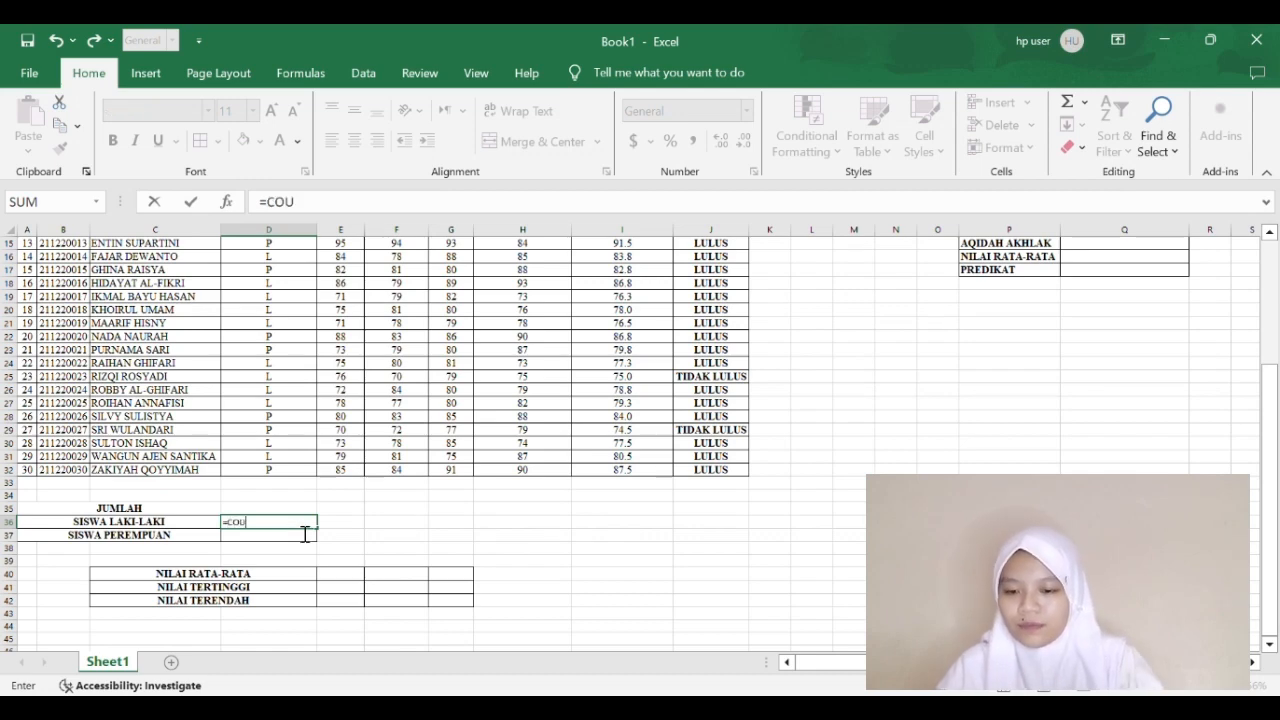
type("N")
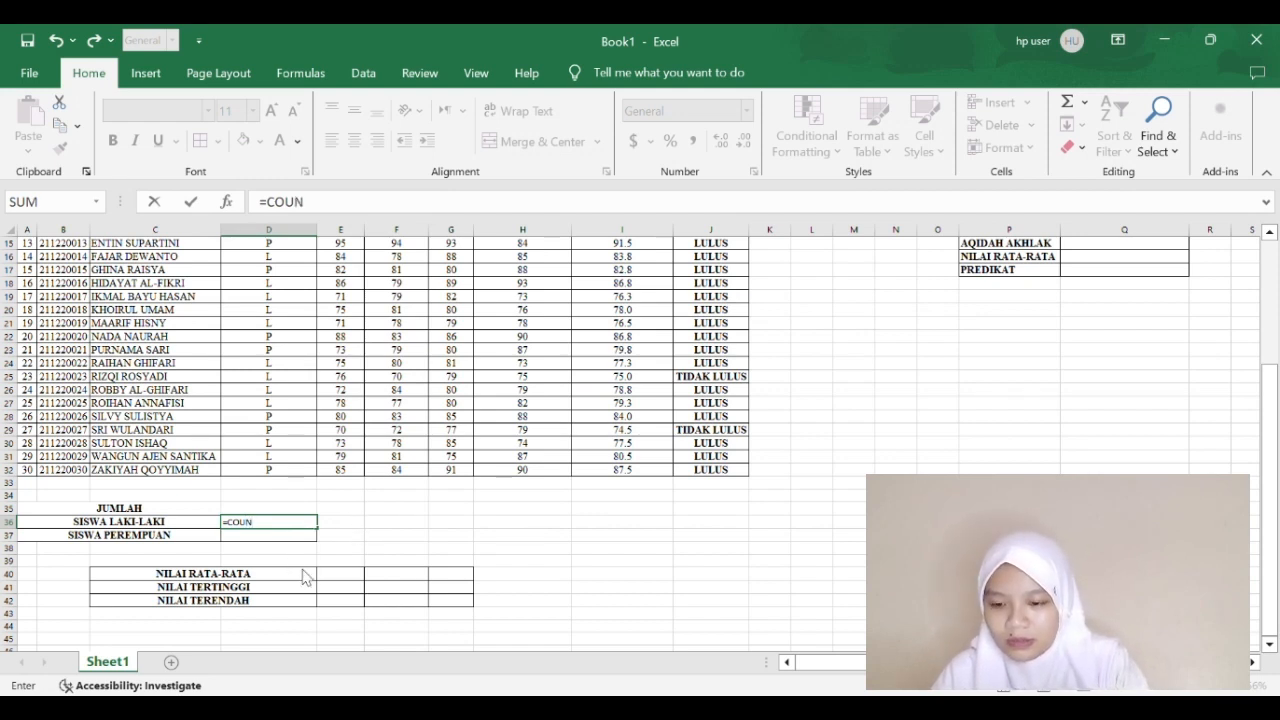
type("TI")
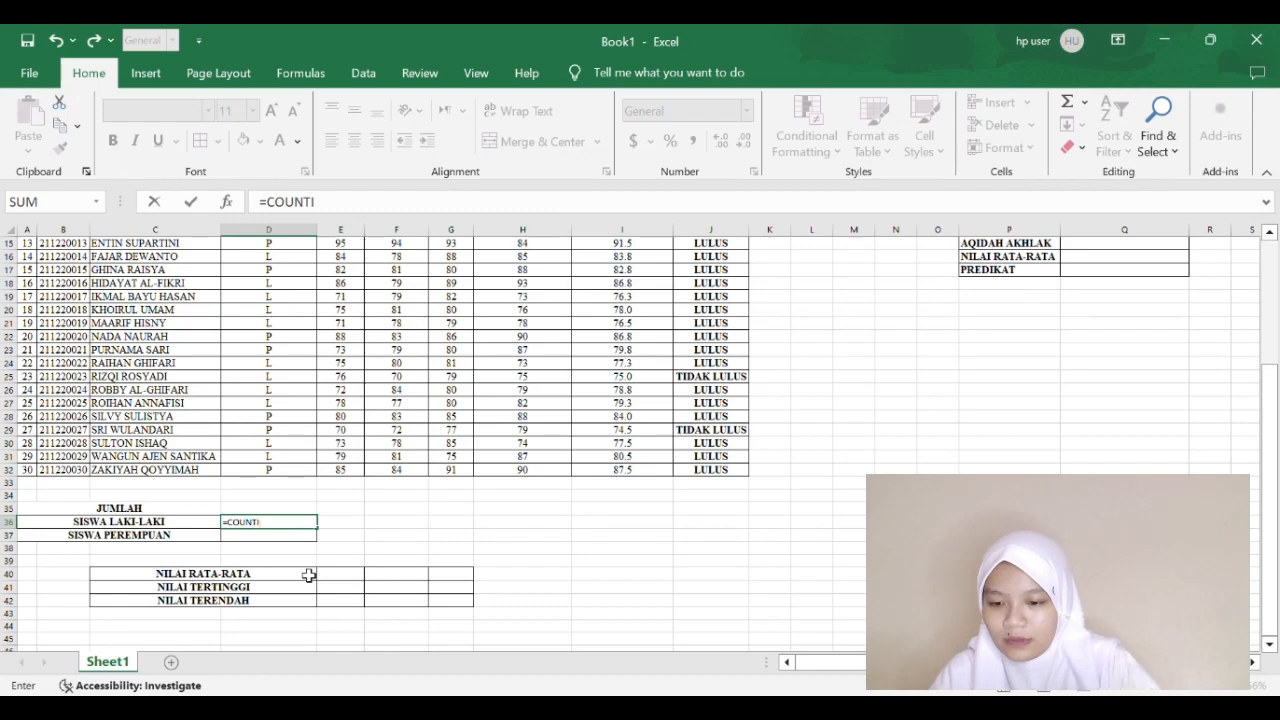
type("F(")
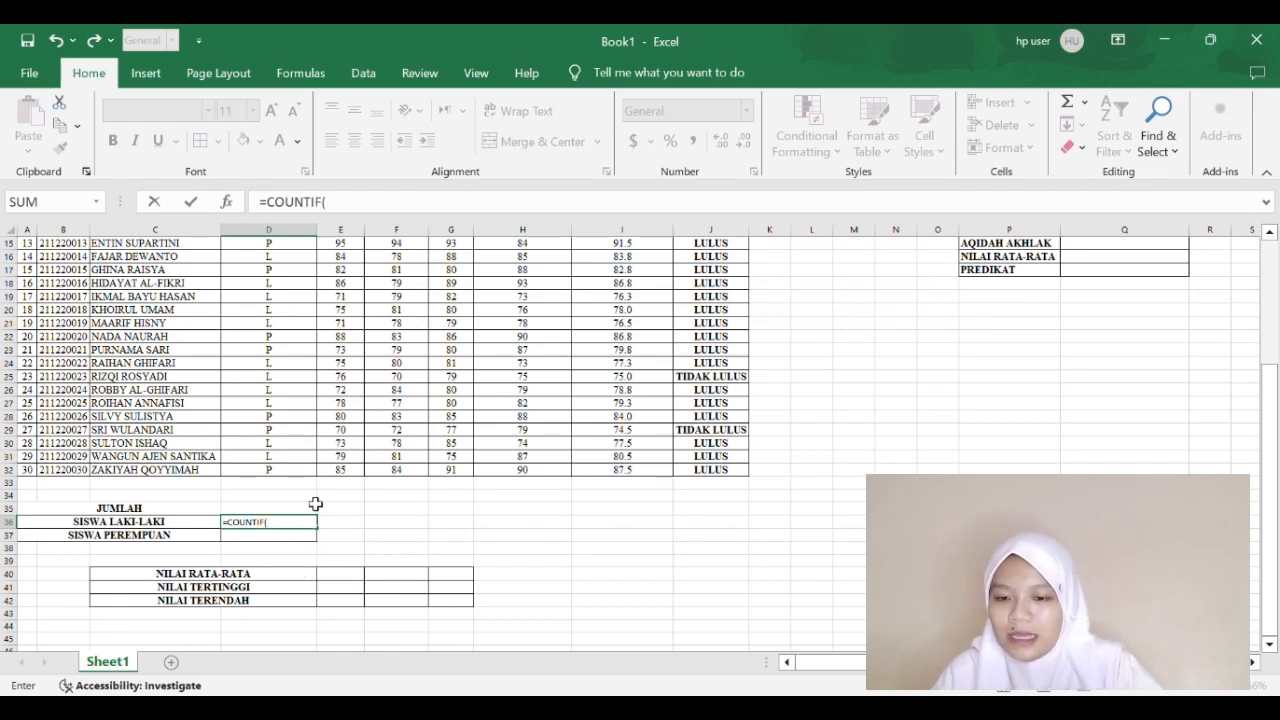
scroll(315, 504, "up", 5)
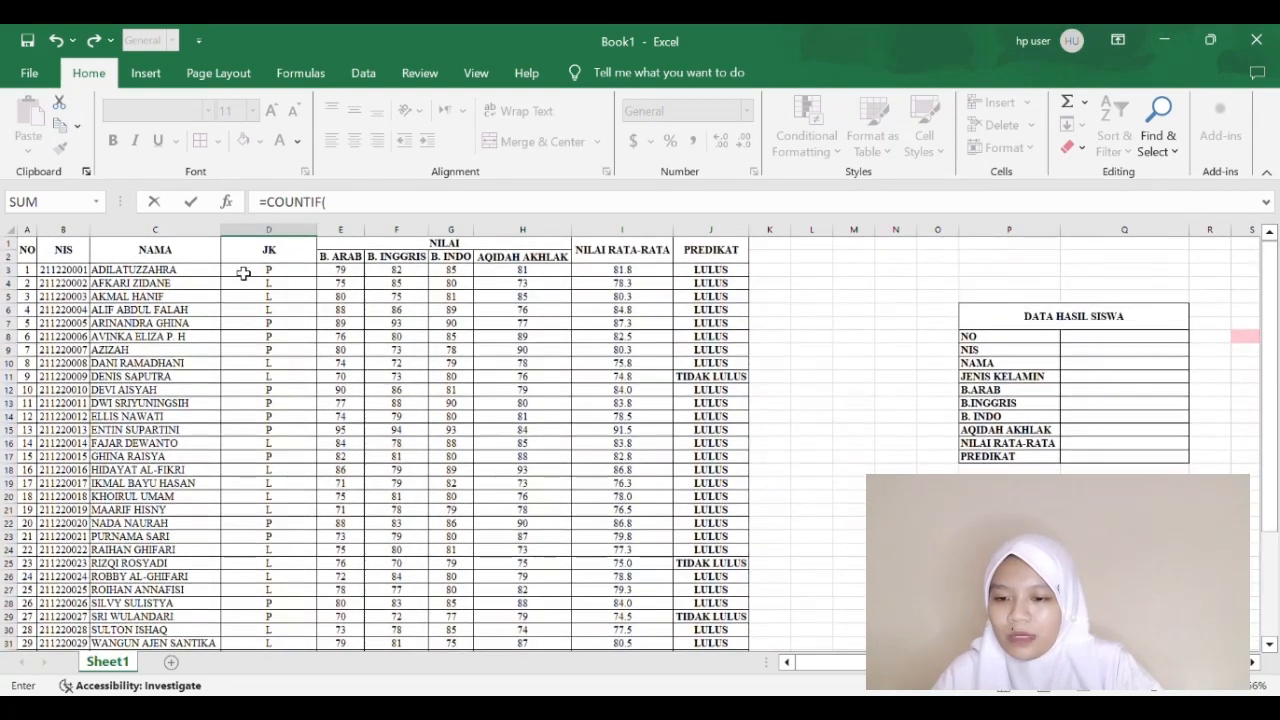
left_click_drag(243, 273, 291, 647)
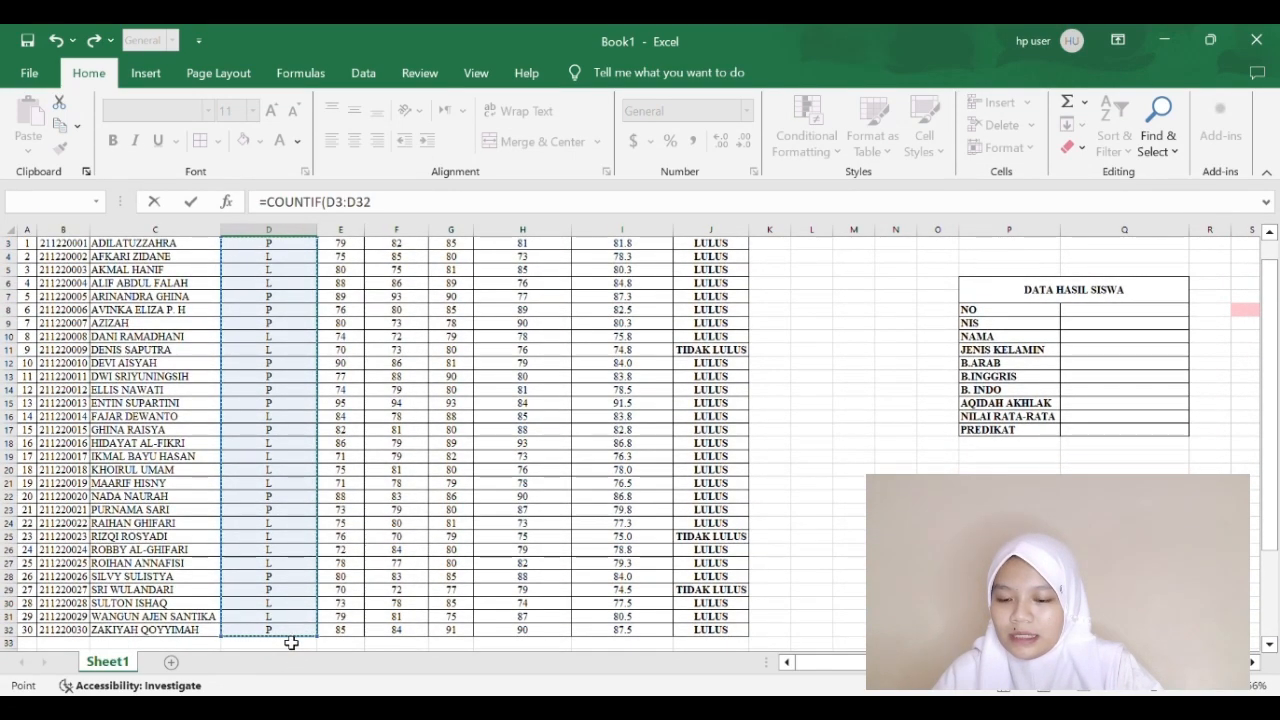
scroll(291, 643, "down", 4)
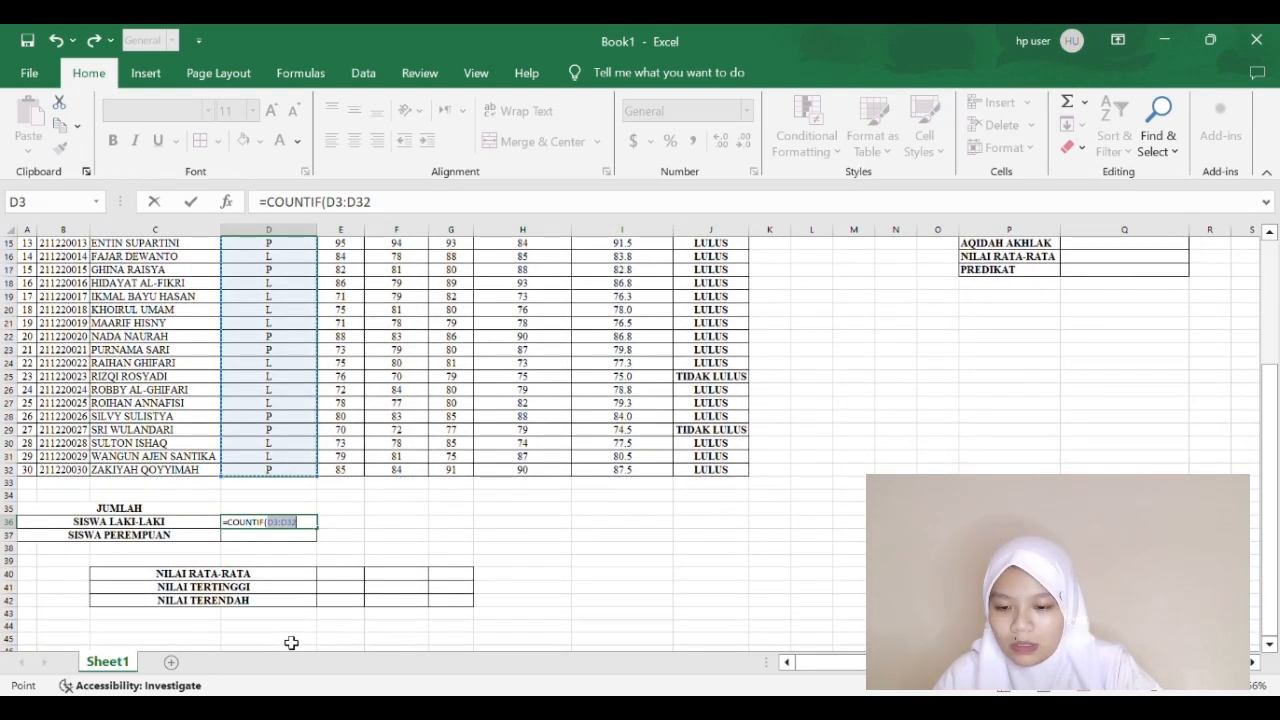
type(",\"L")
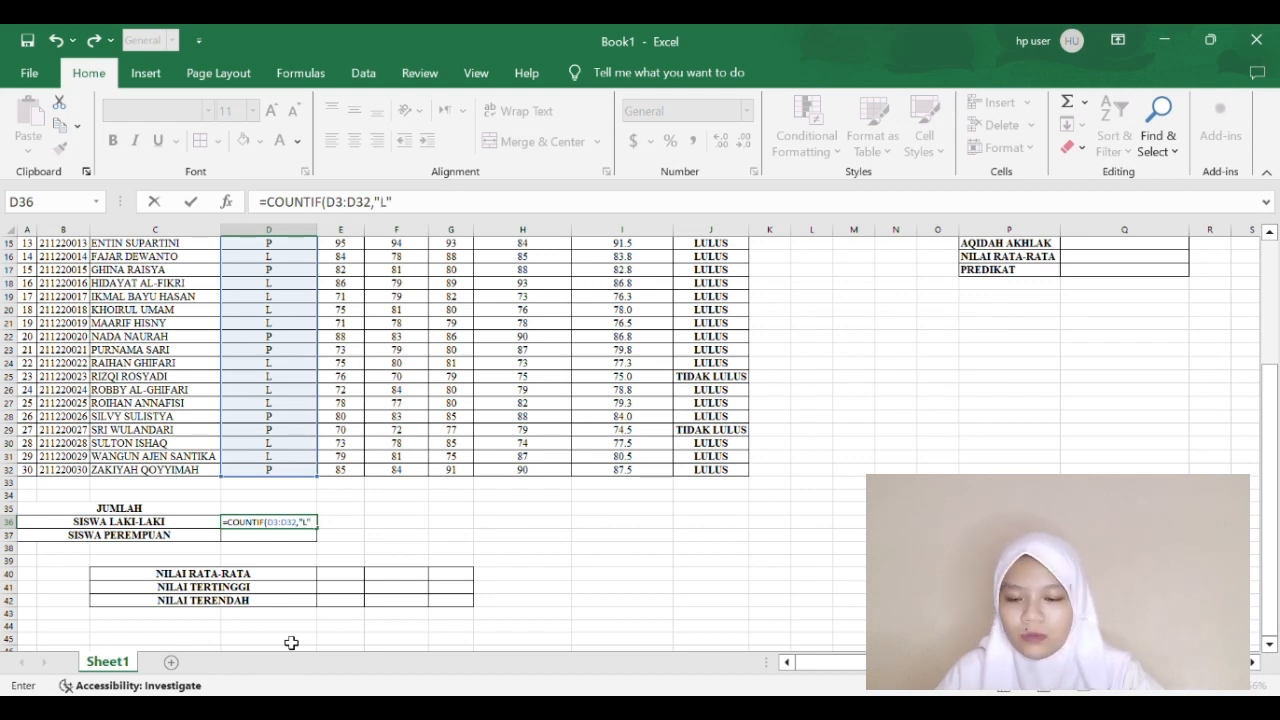
type(")")
key("Return")
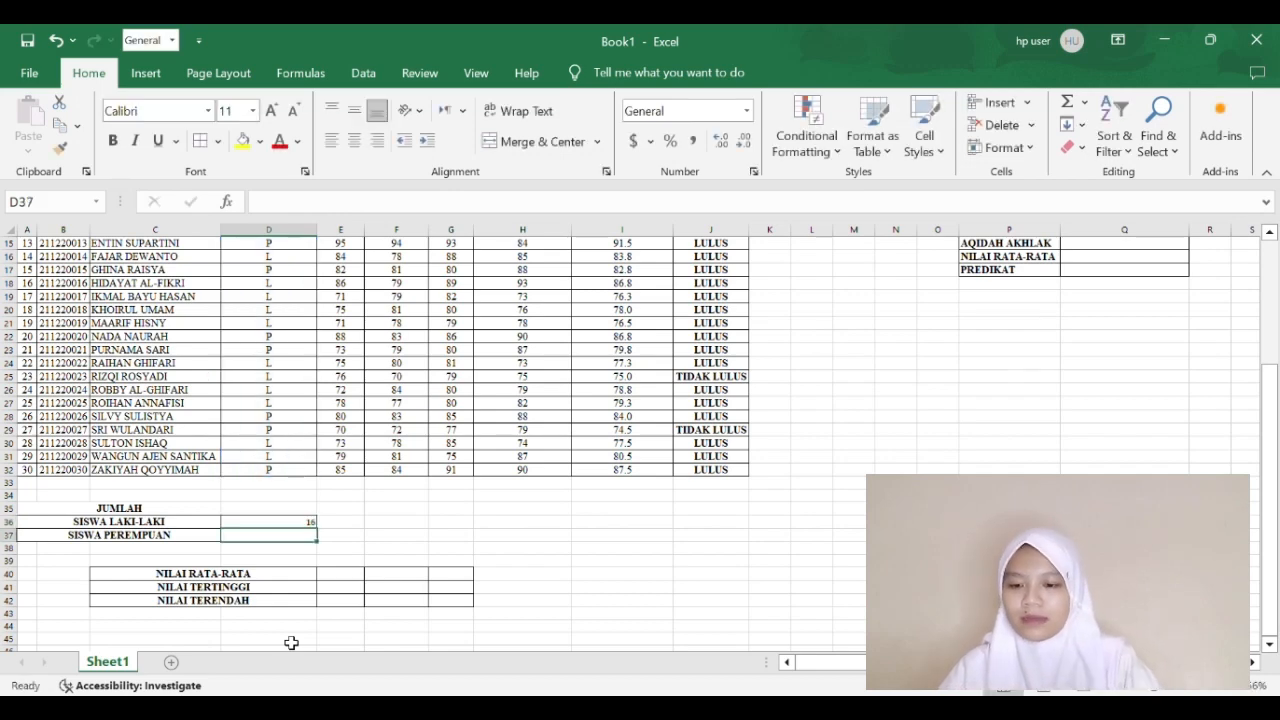
left_click(309, 524)
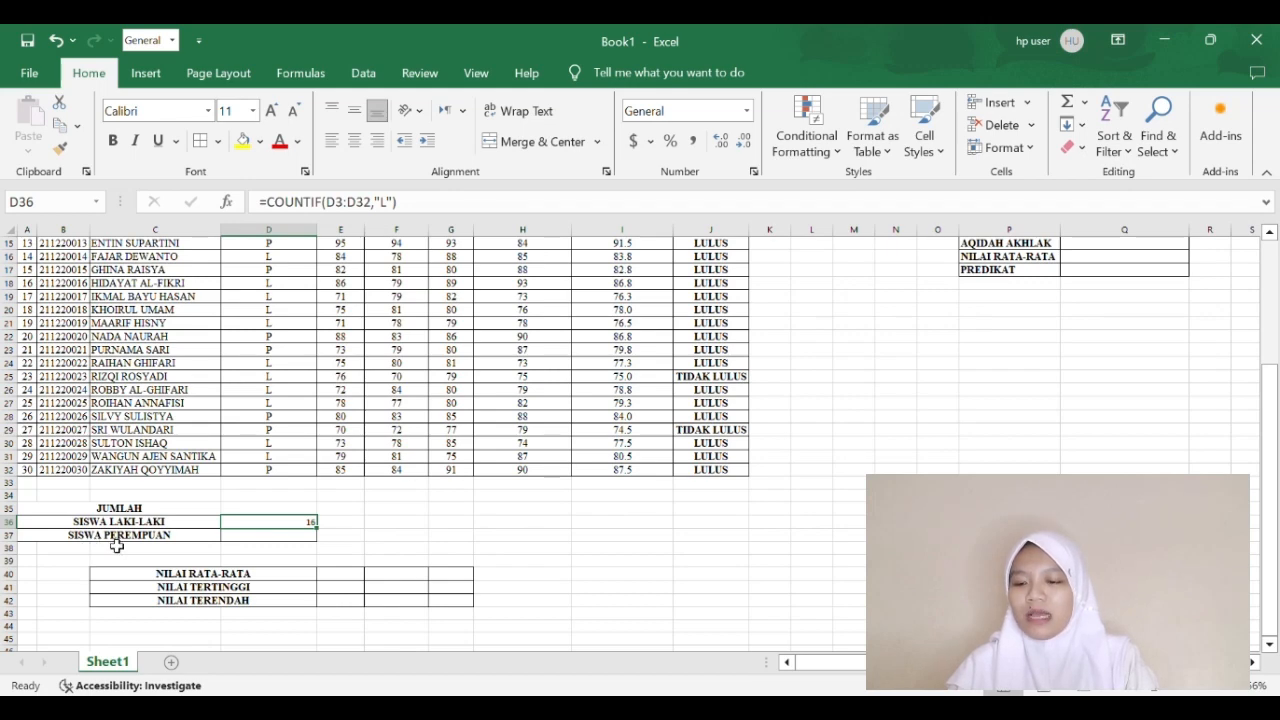
Step: Enter =COUNTIF(D3:D32,"P") in cell D37 to count the female students (SISWA PEREMPUAN)
left_click(272, 540)
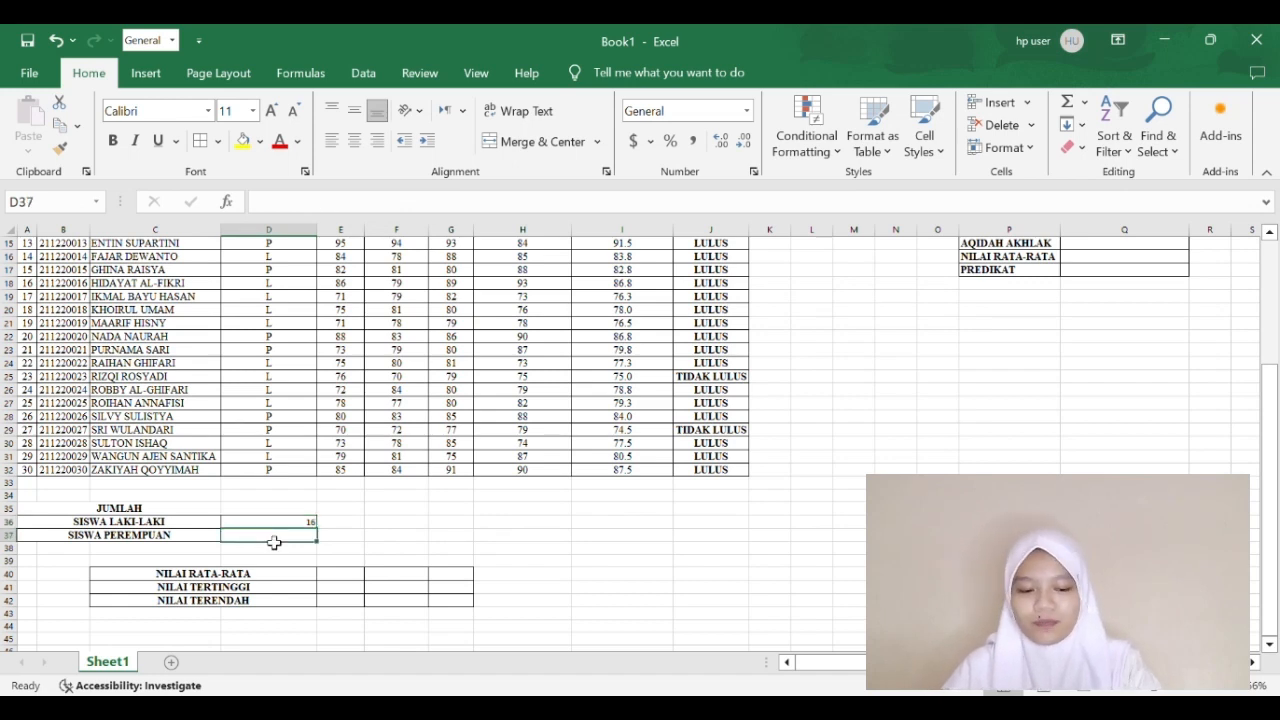
type("=")
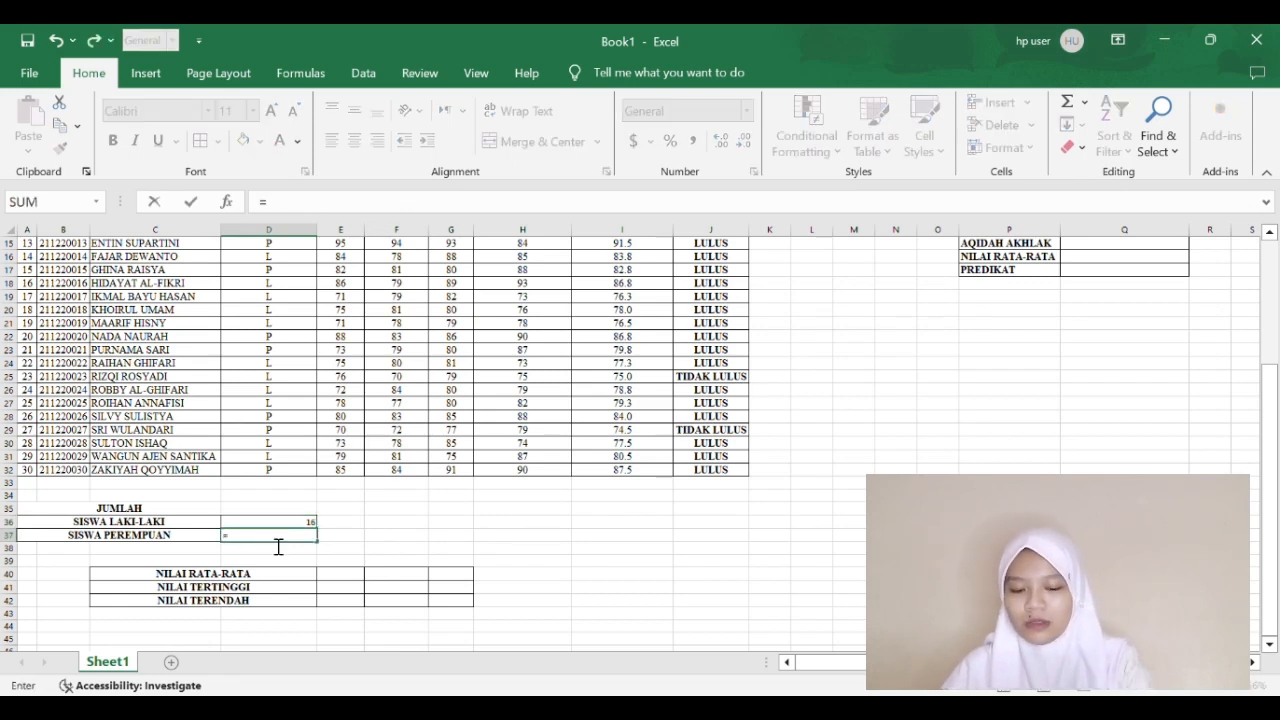
type("COUNTIF")
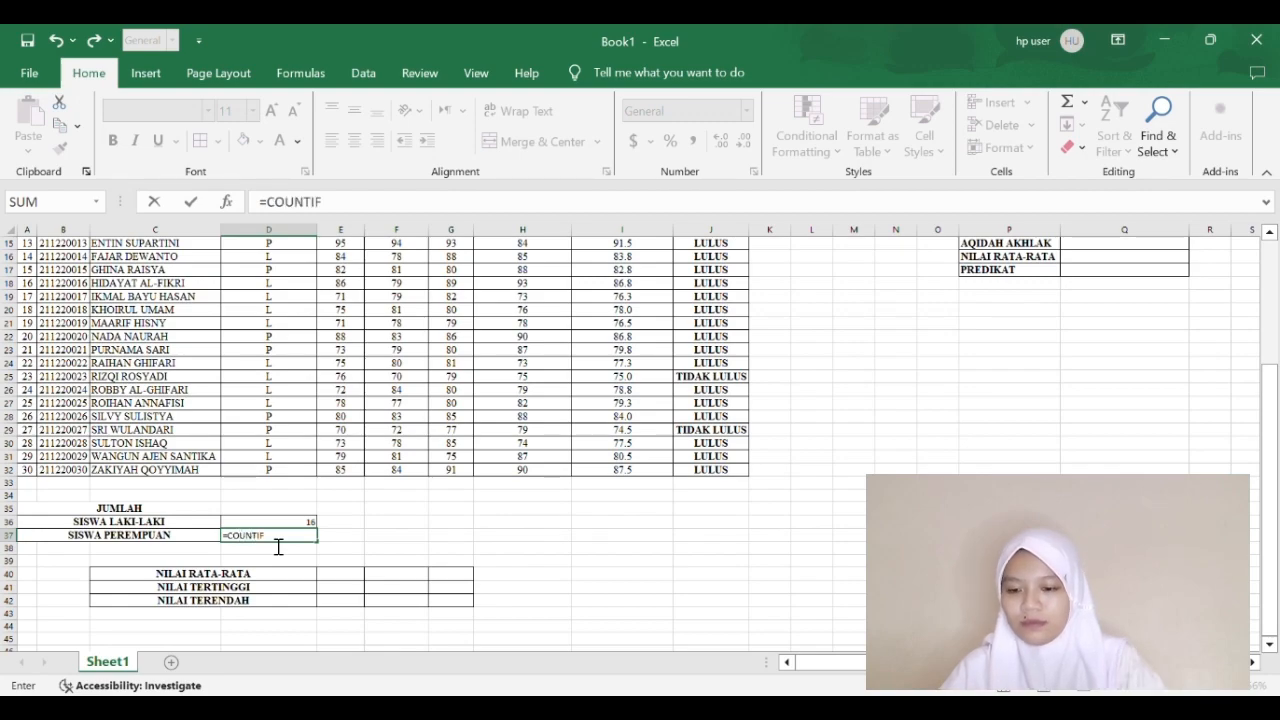
type("(")
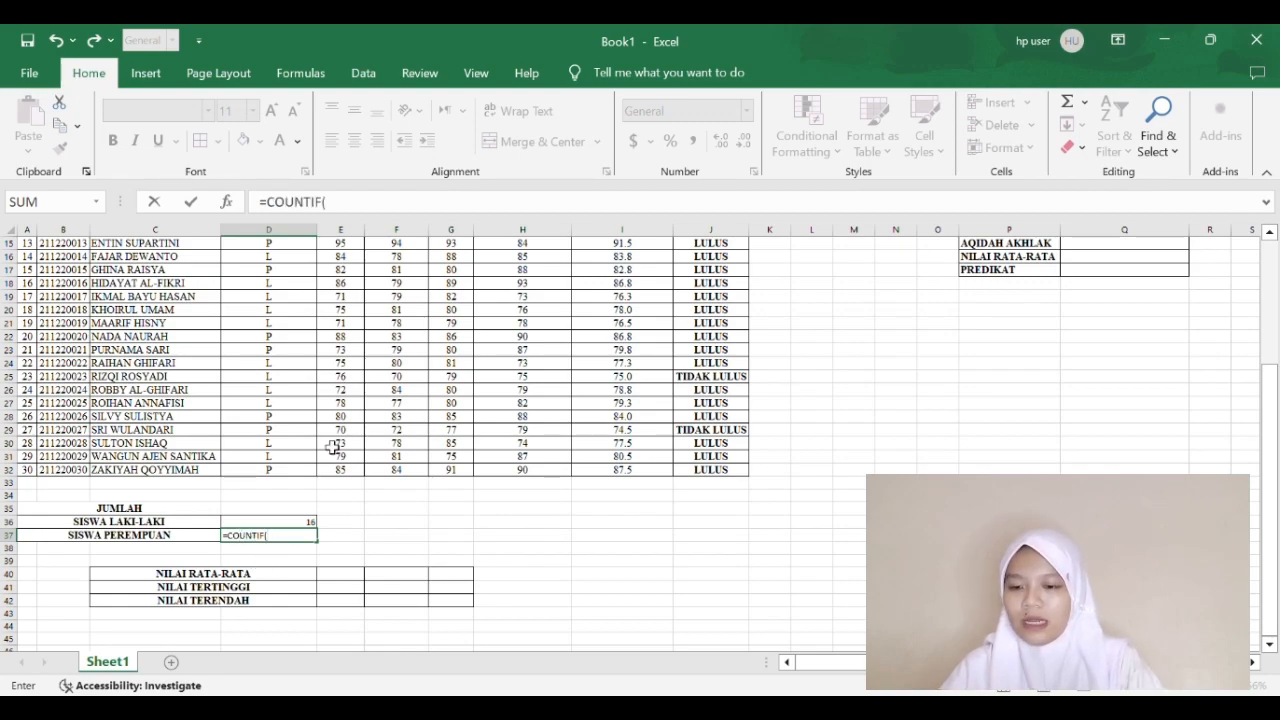
scroll(333, 447, "up", 5)
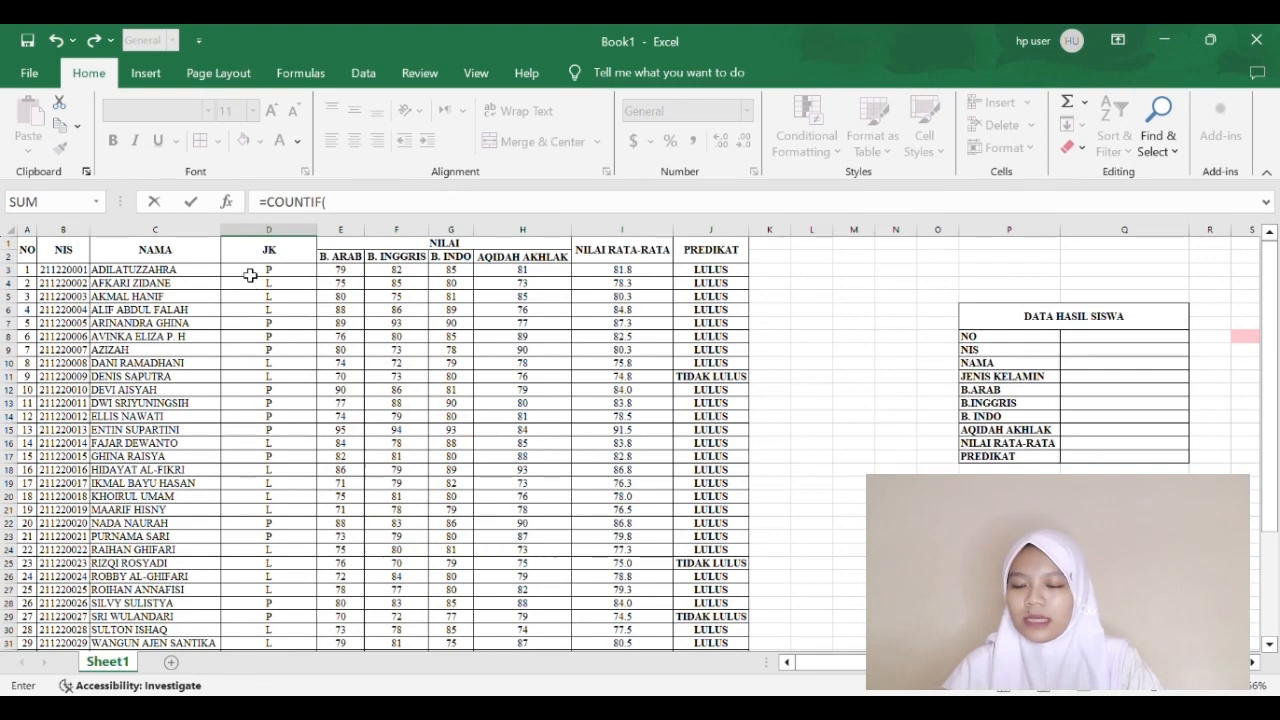
left_click_drag(252, 272, 287, 624)
scroll(289, 634, "down", 5)
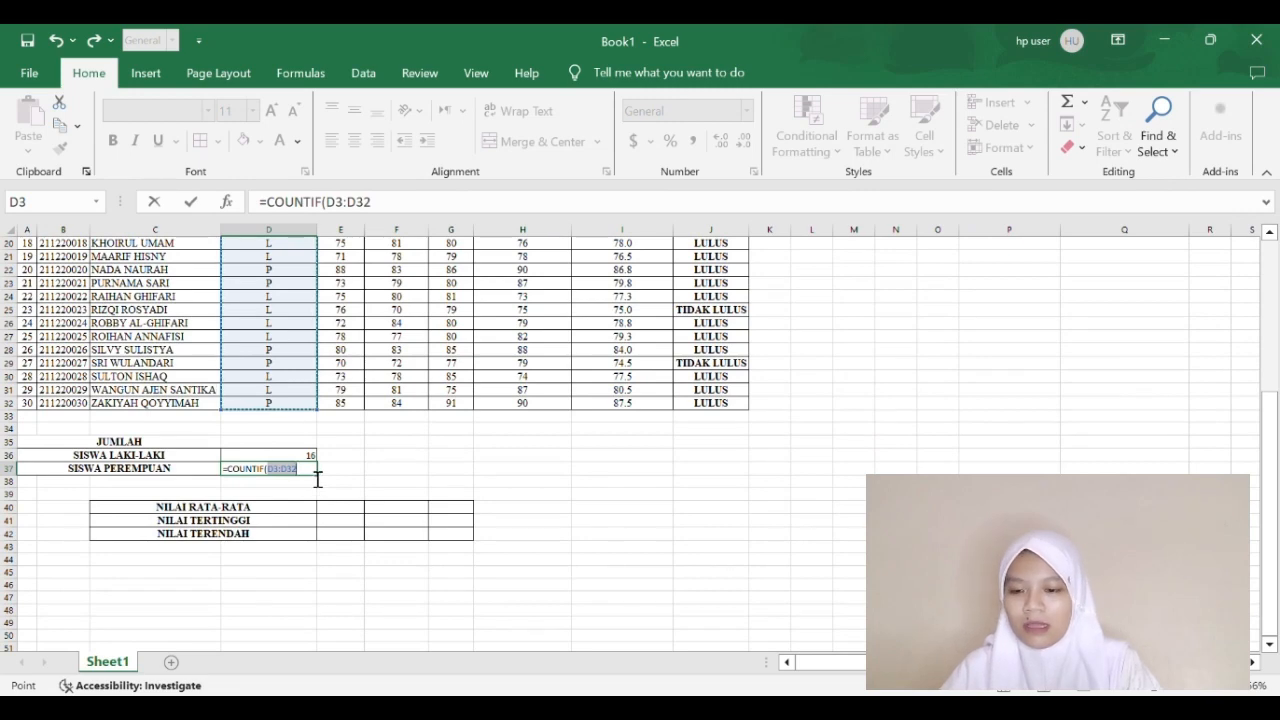
type(",\"P")
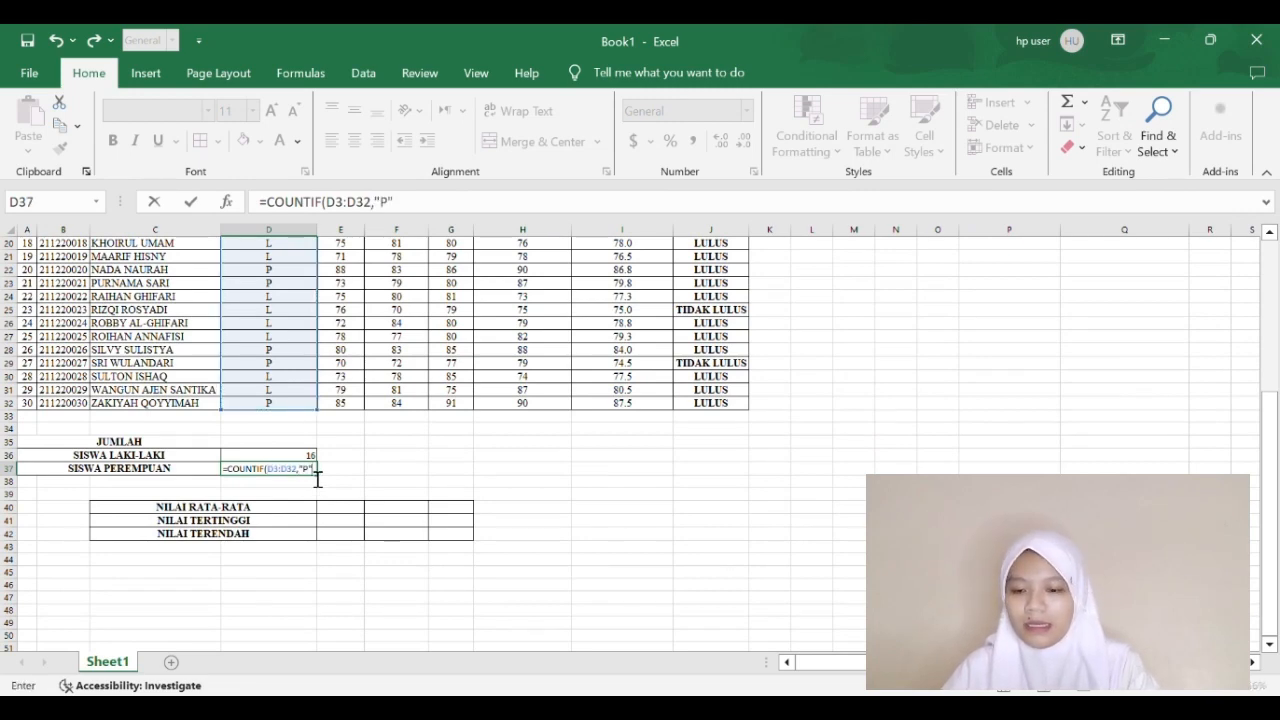
type("\")")
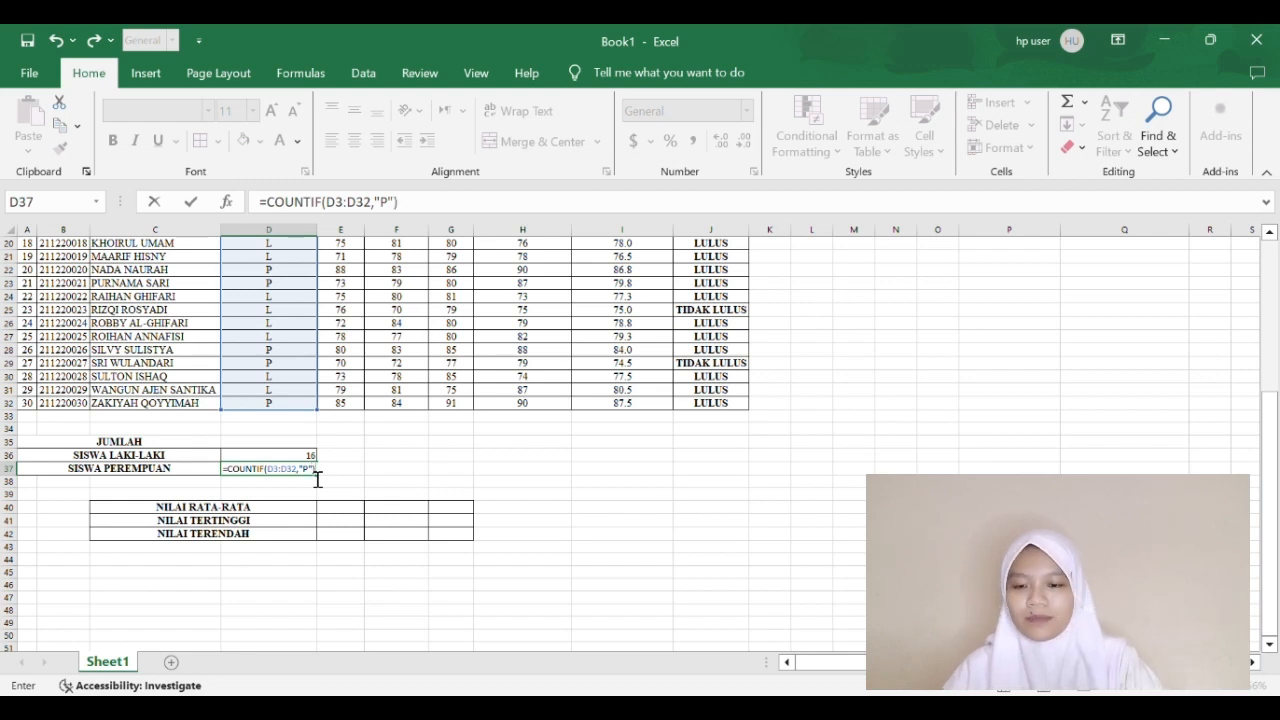
key("Return")
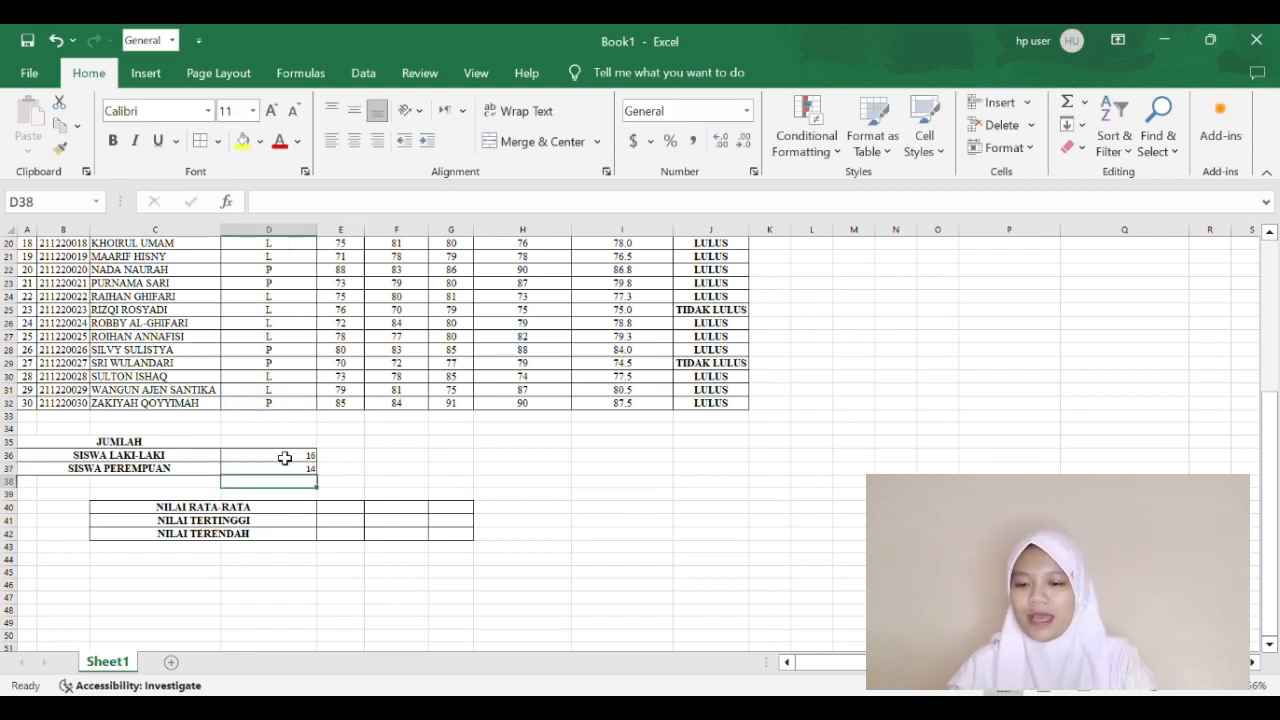
Step: Center the two student counts in cells D36:D37 horizontally
left_click_drag(285, 458, 286, 468)
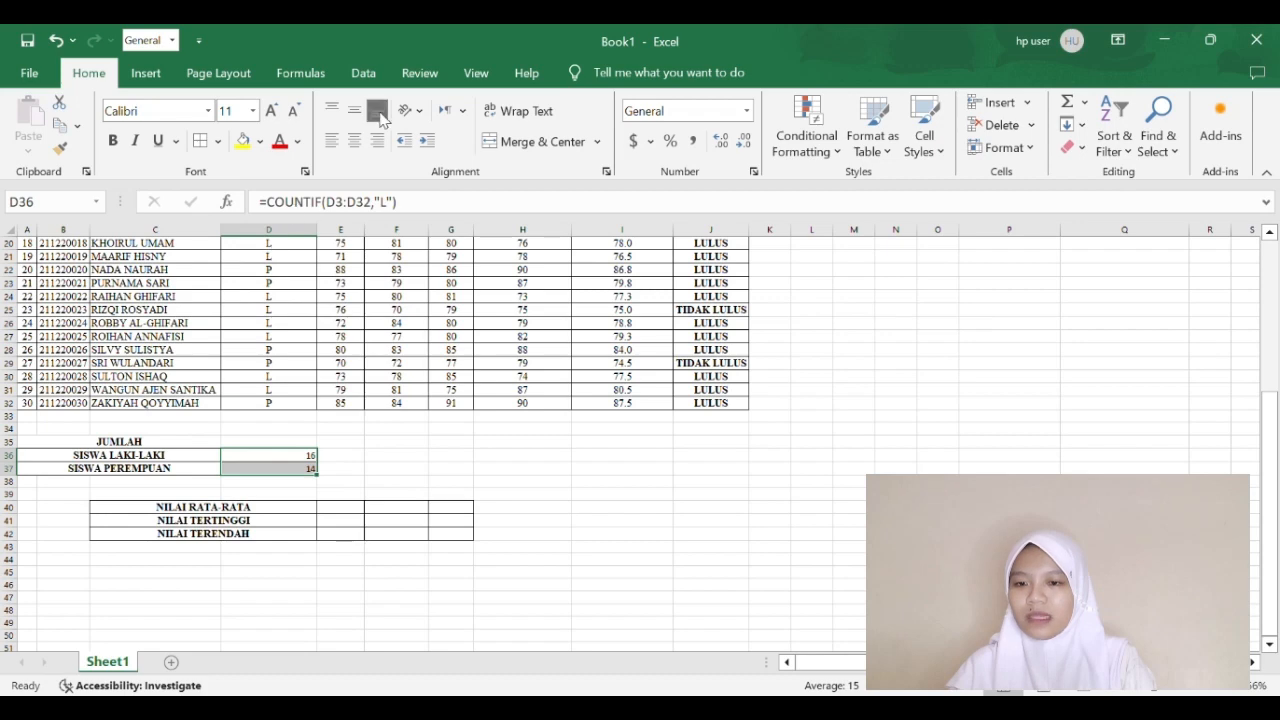
left_click(355, 142)
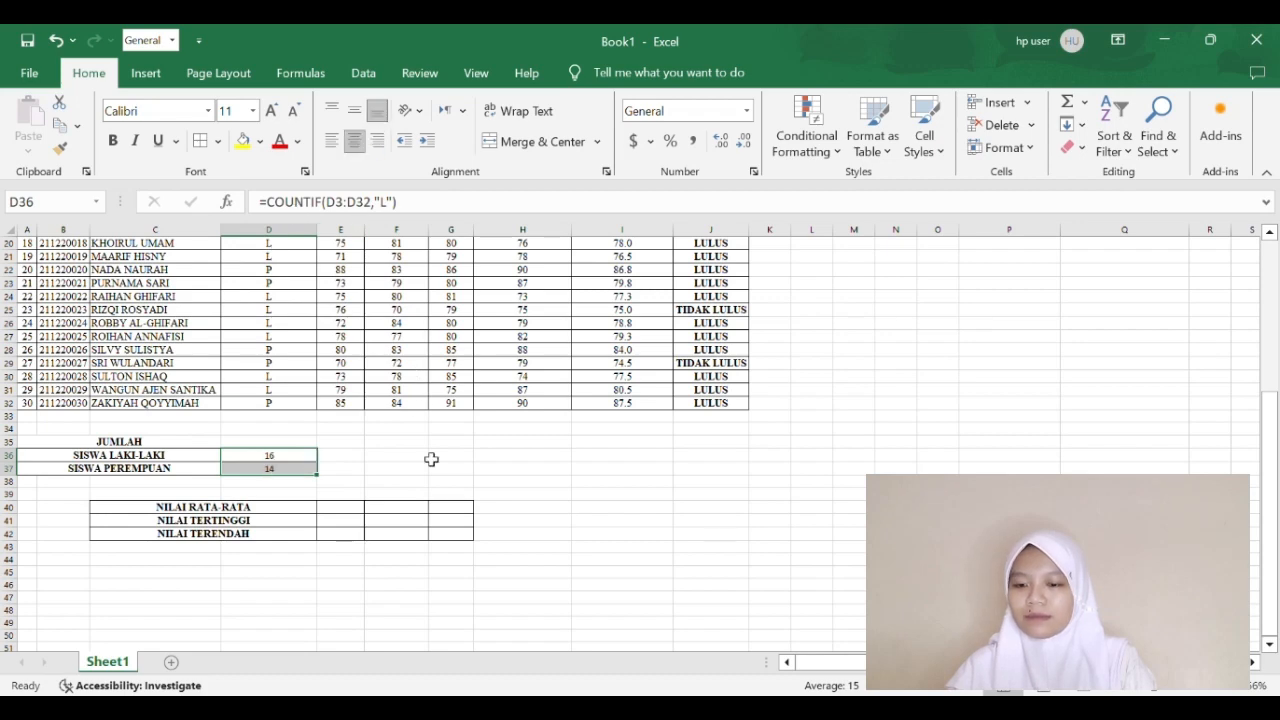
left_click(306, 460)
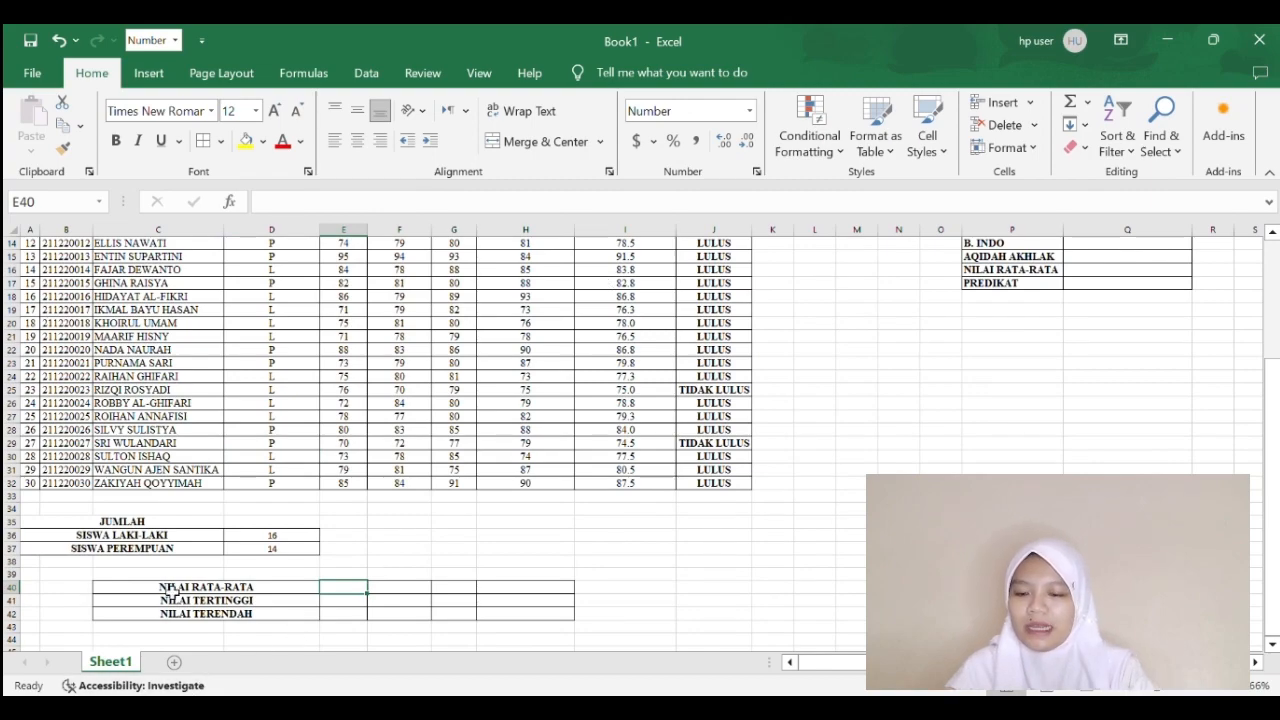
Step: Enter =AVERAGE(E3:E32) in cell E40 to calculate the B. ARAB average in the NILAI RATA-RATA row
scroll(386, 550, "up", 3)
scroll(386, 550, "up", 1)
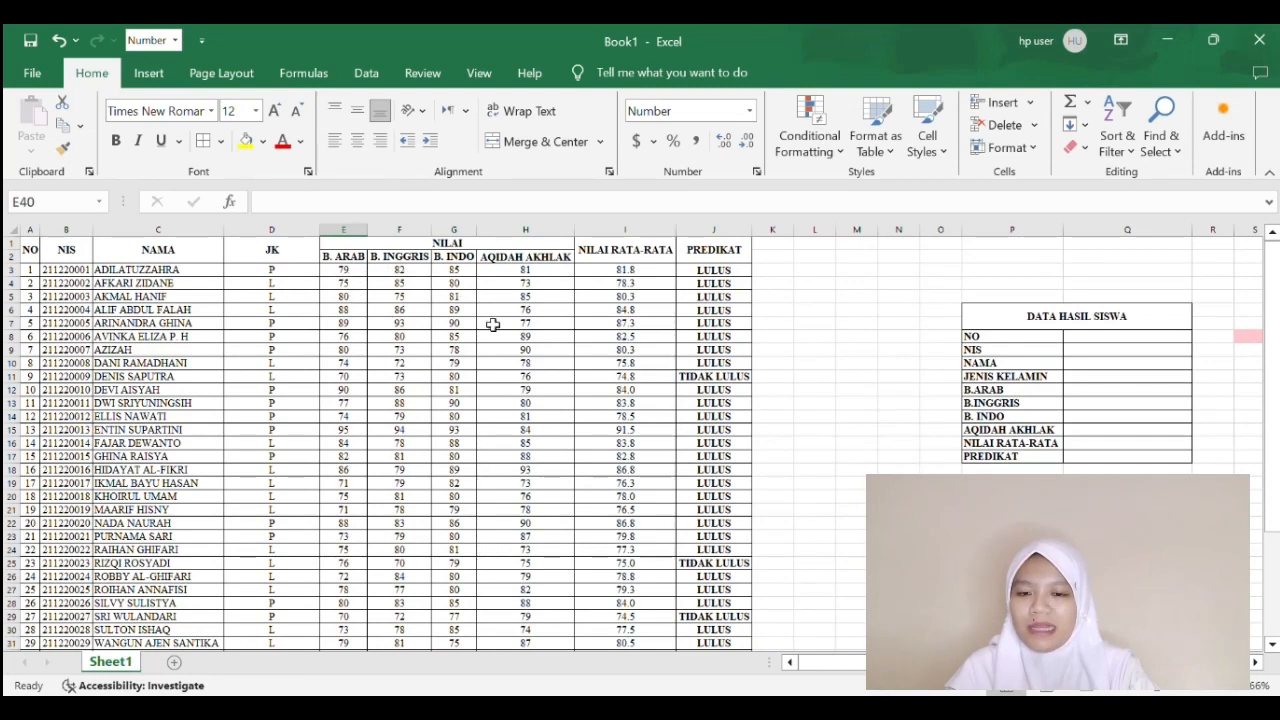
scroll(493, 325, "down", 5)
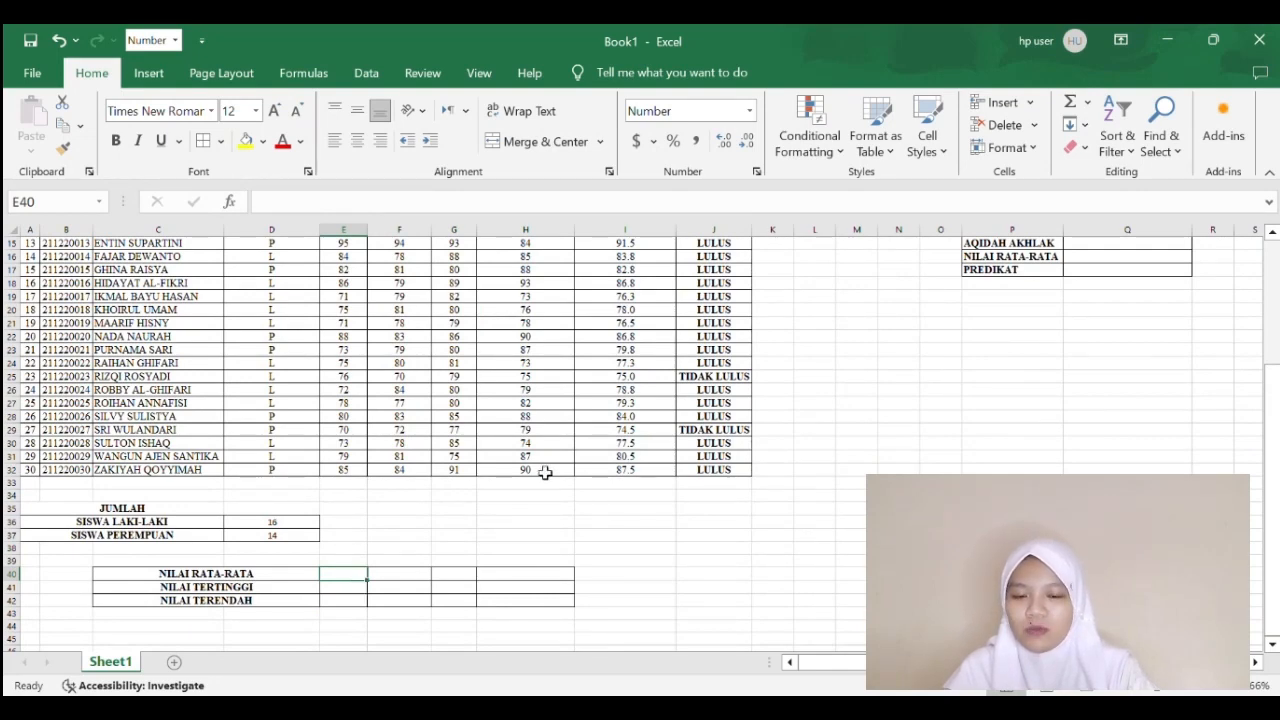
scroll(560, 470, "up", 5)
scroll(628, 466, "down", 7)
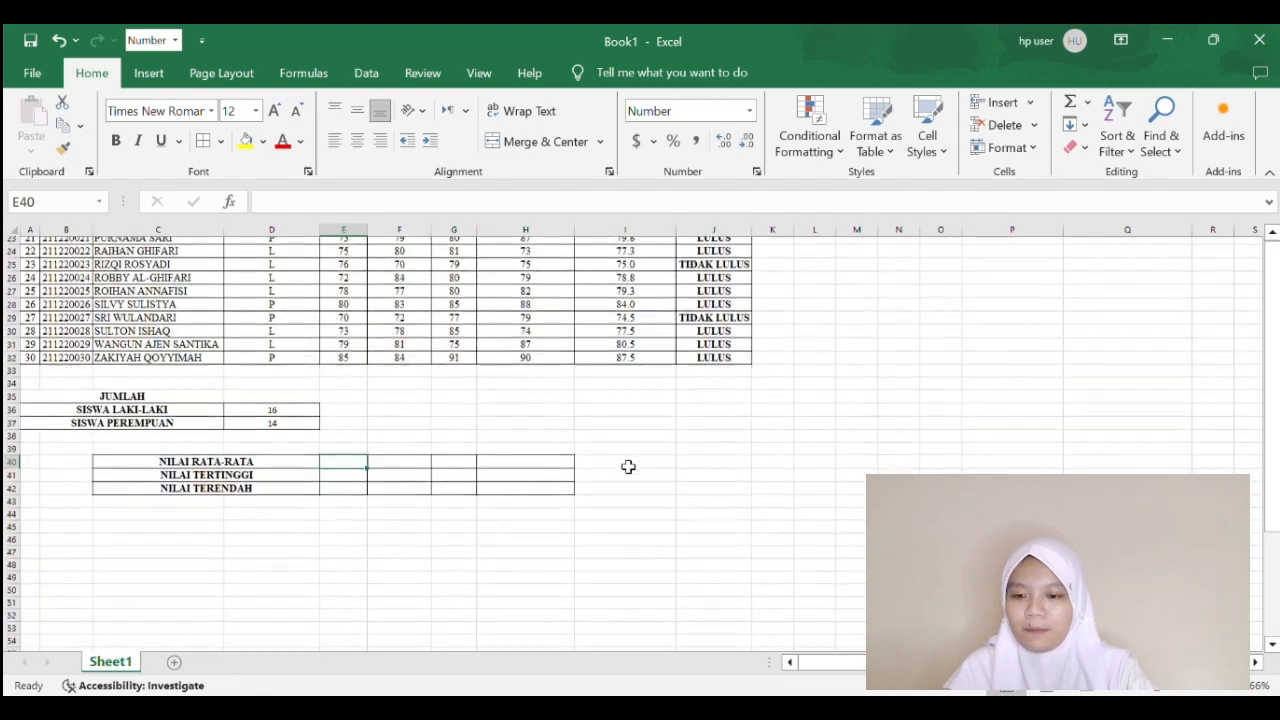
double_click(358, 445)
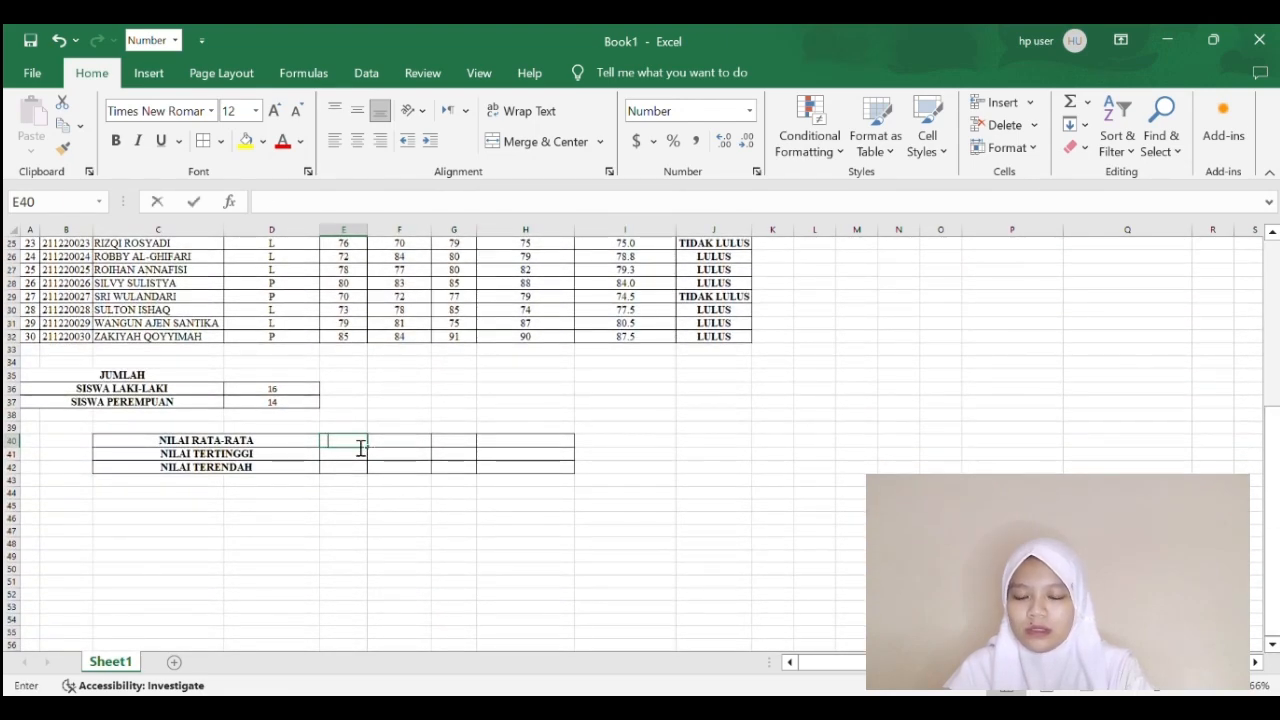
type("=AV")
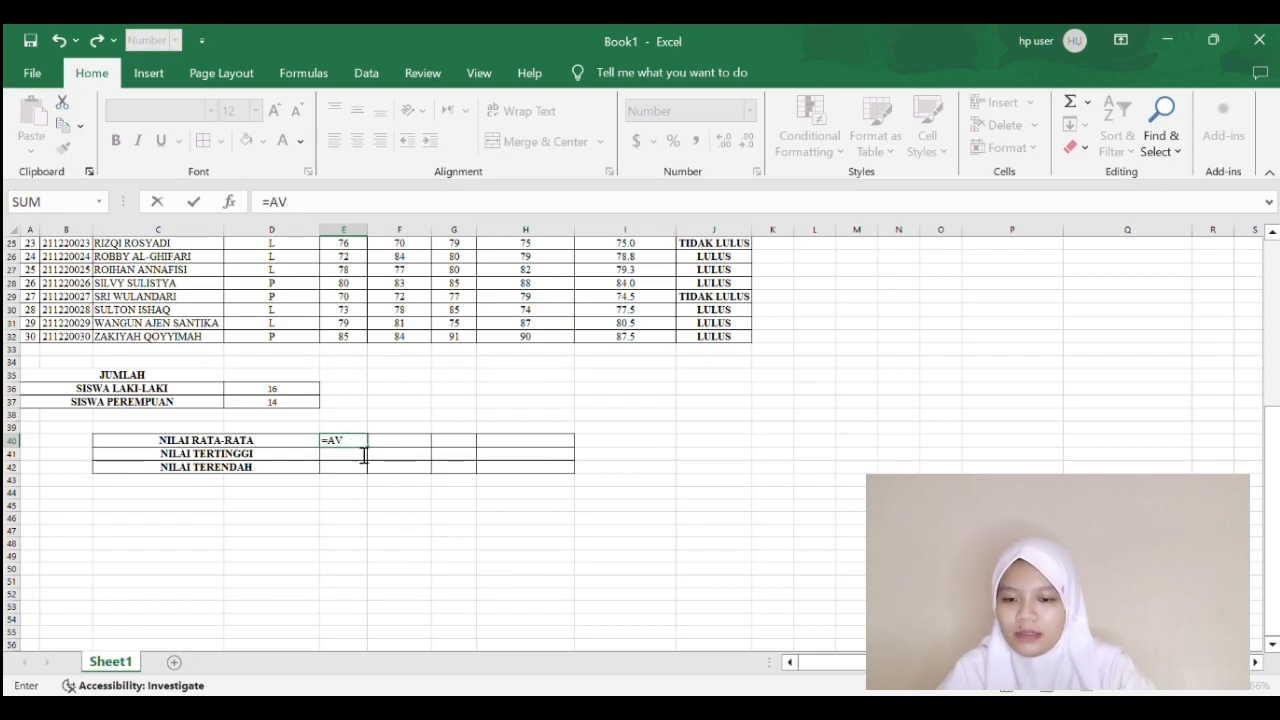
type("AERAGE(")
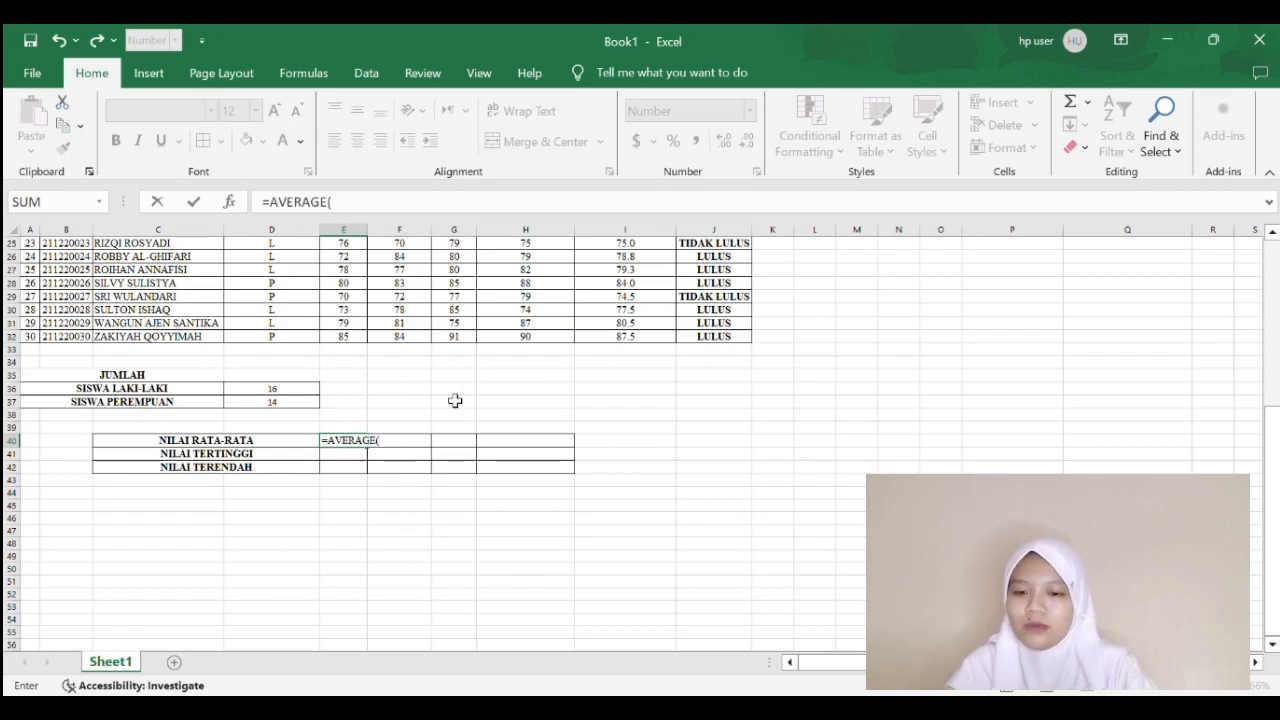
scroll(451, 403, "up", 7)
scroll(454, 400, "up", 2)
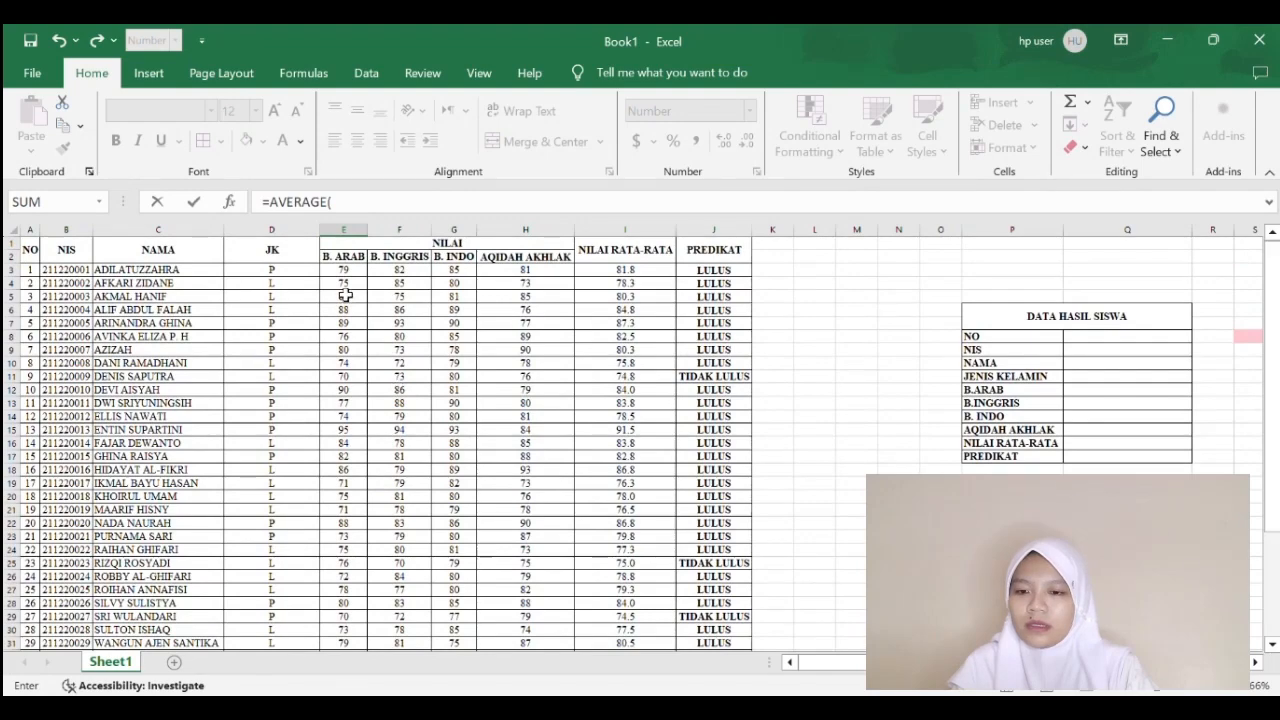
left_click_drag(339, 271, 350, 634)
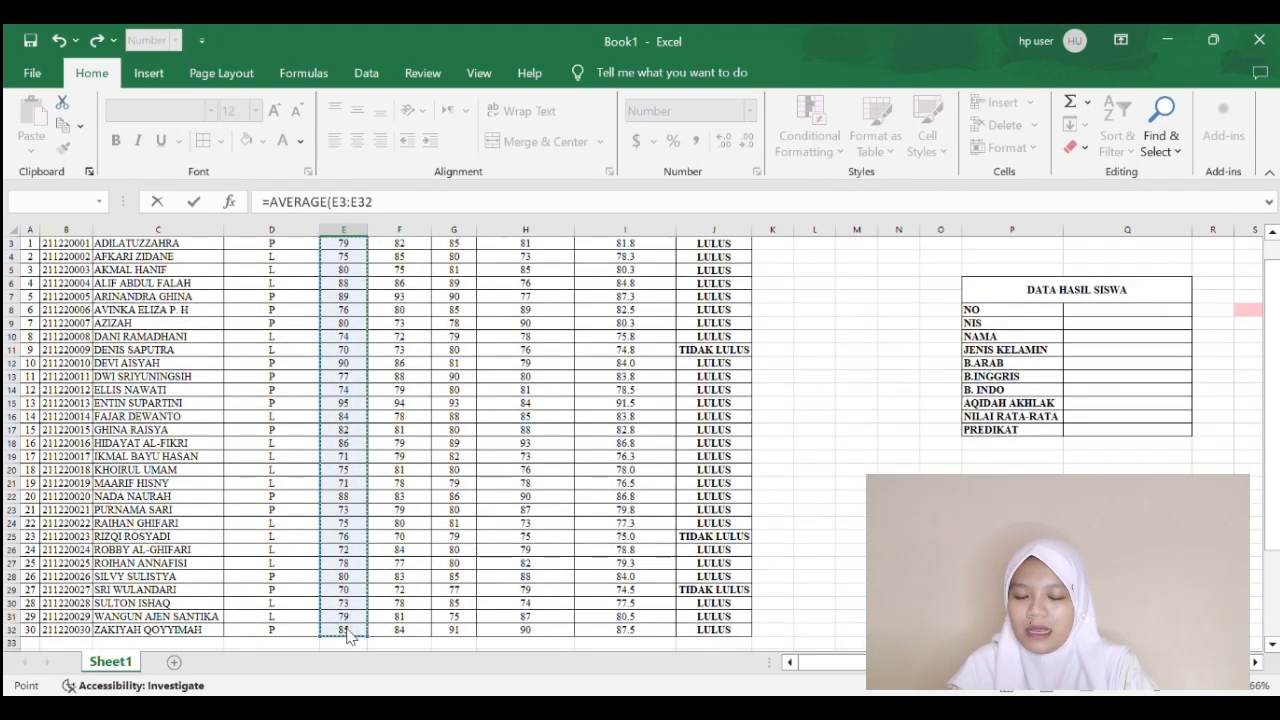
scroll(351, 631, "down", 4)
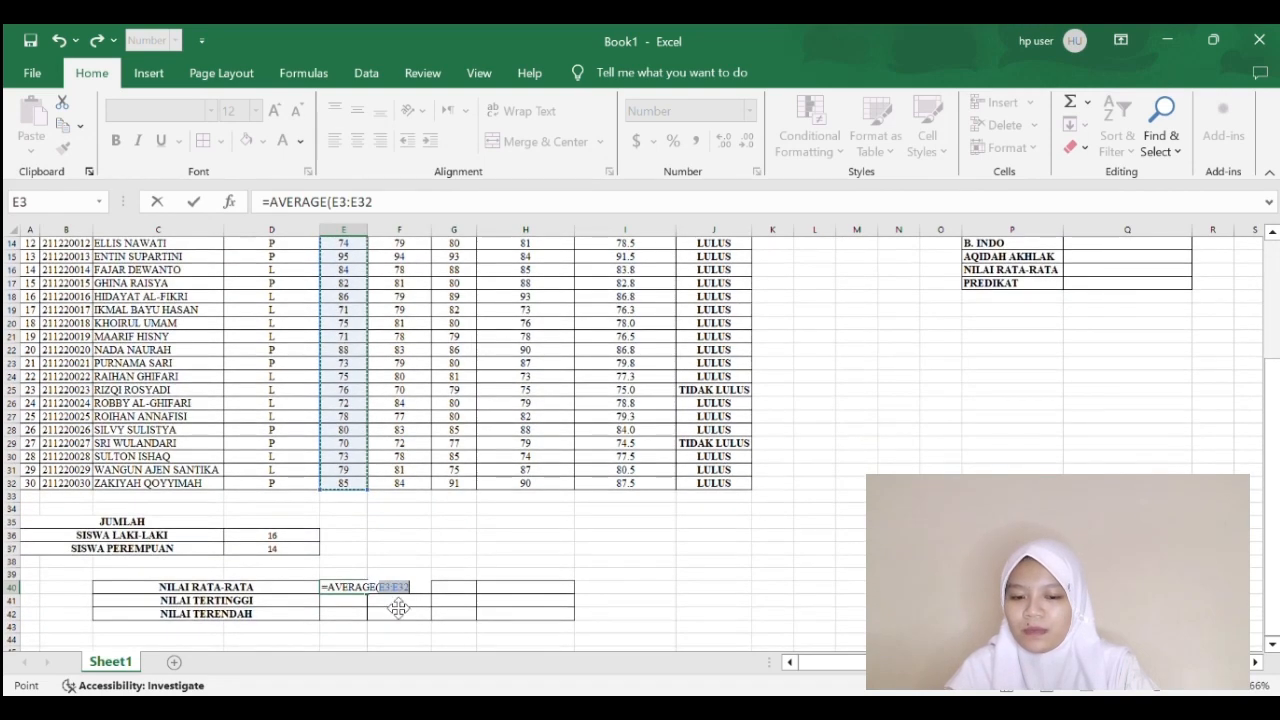
type(")")
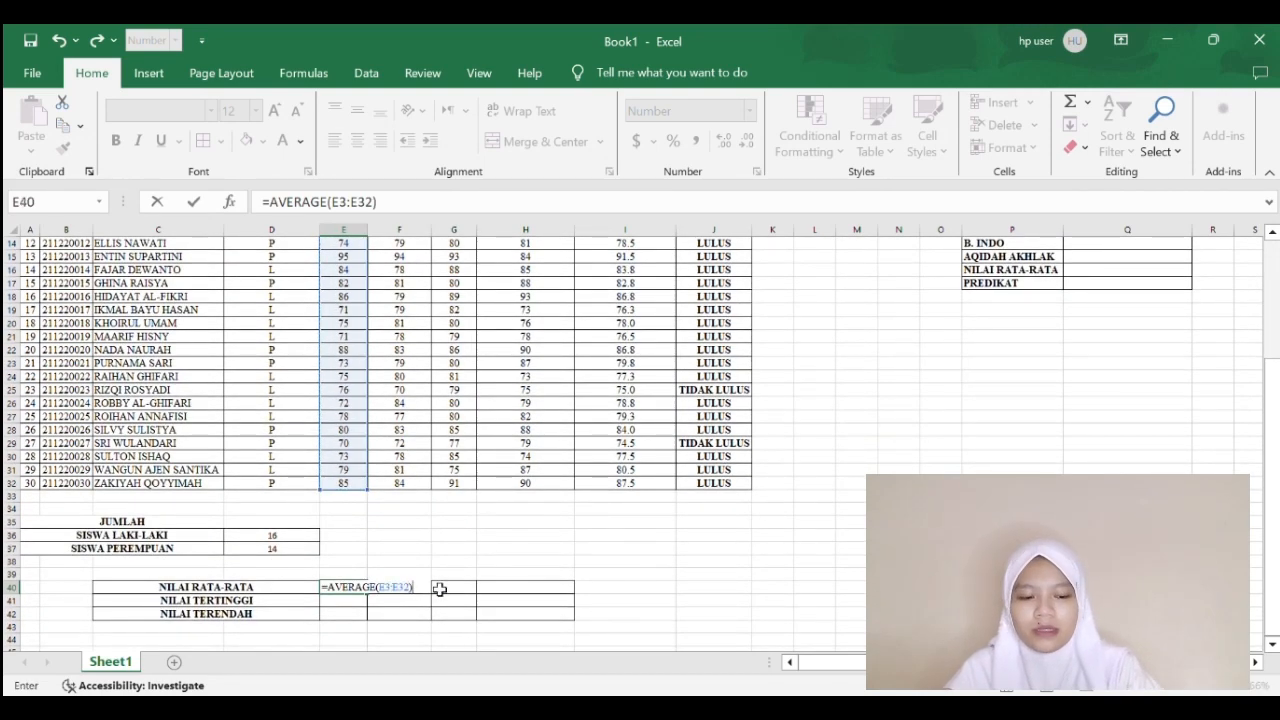
key("Return")
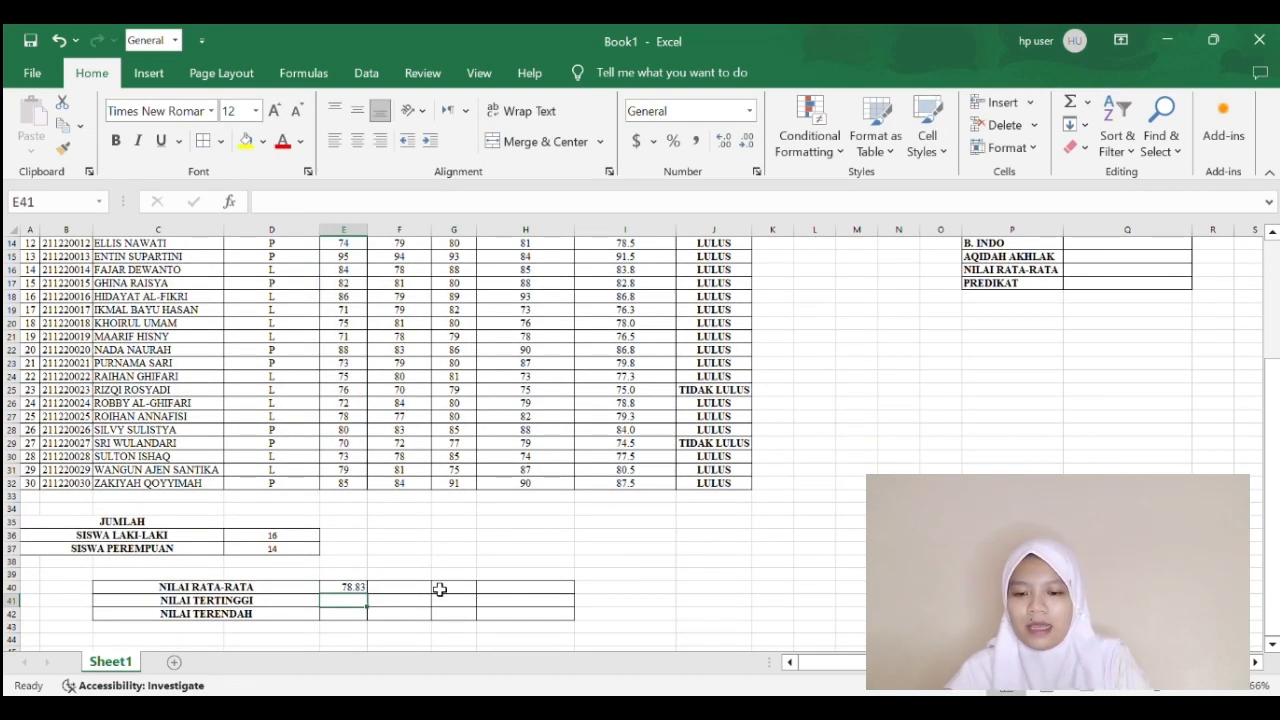
Step: Fill the average formula from E40 across to H40, with the results centered and shown to one decimal place
left_click(343, 587)
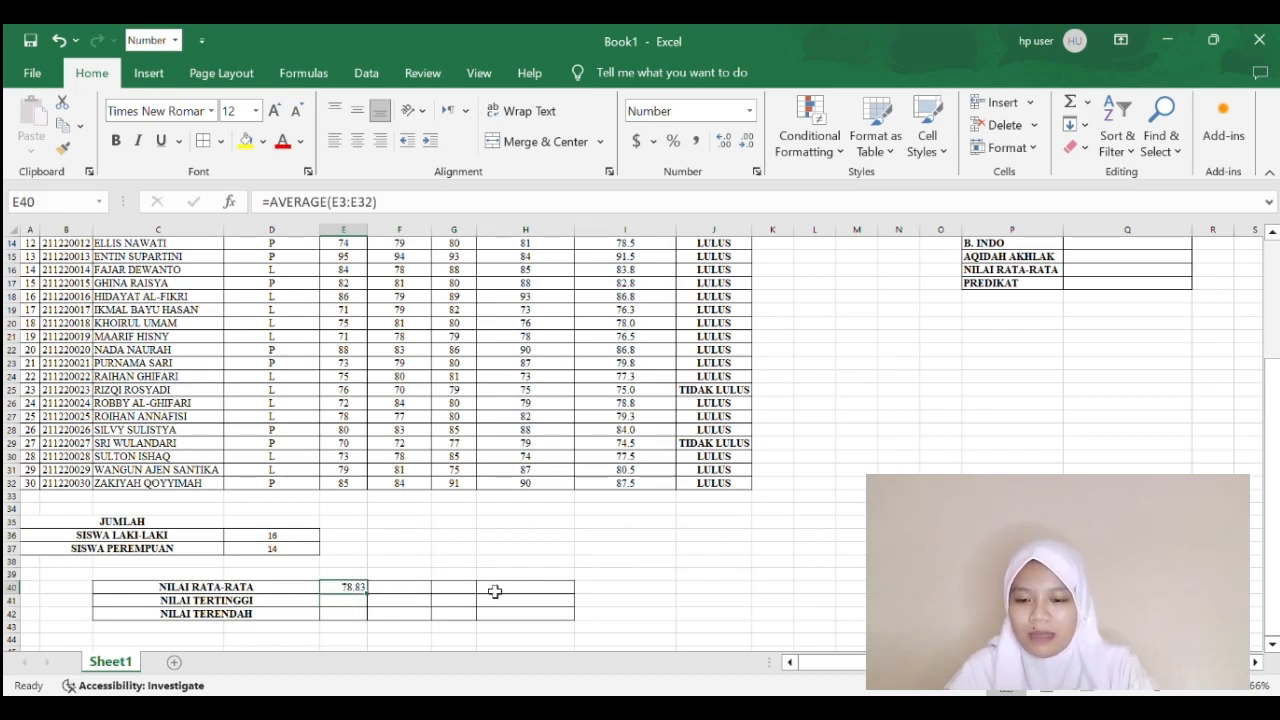
left_click(384, 594)
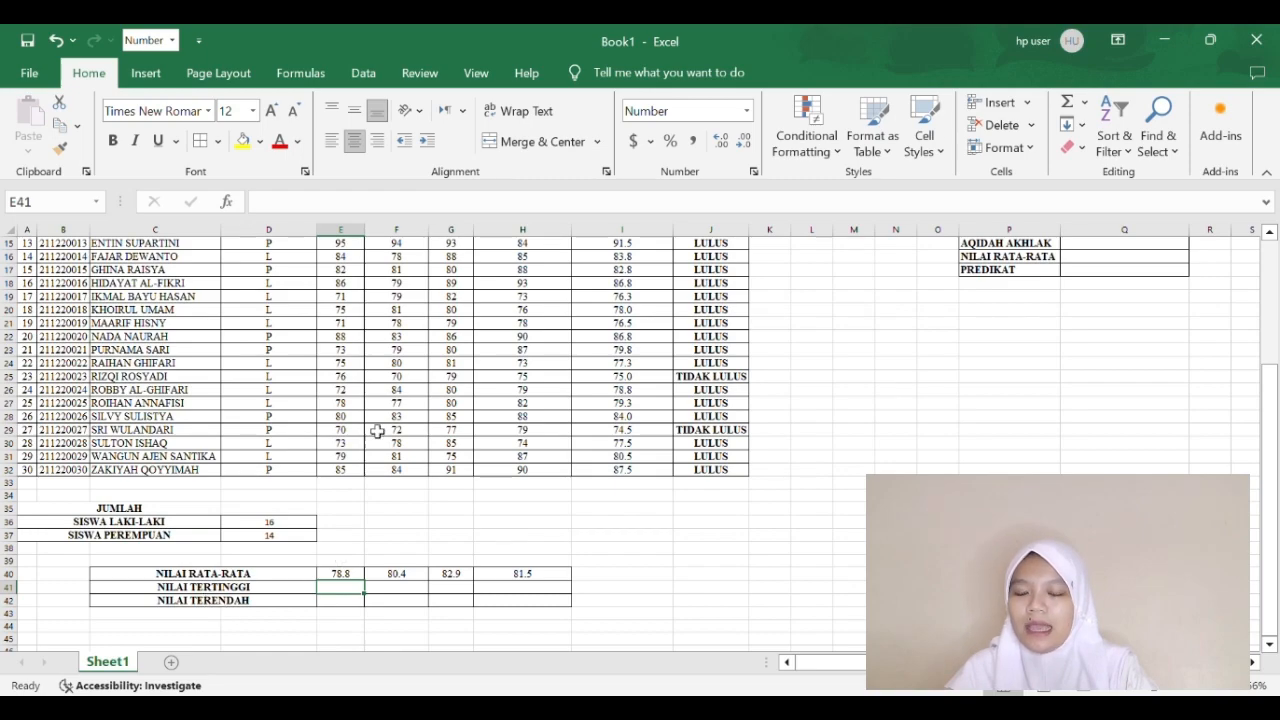
Step: Enter =MAX(E3:E32) in cell E41 to find the highest B. ARAB score in the NILAI TERTINGGI row
scroll(377, 431, "up", 4)
scroll(377, 431, "up", 1)
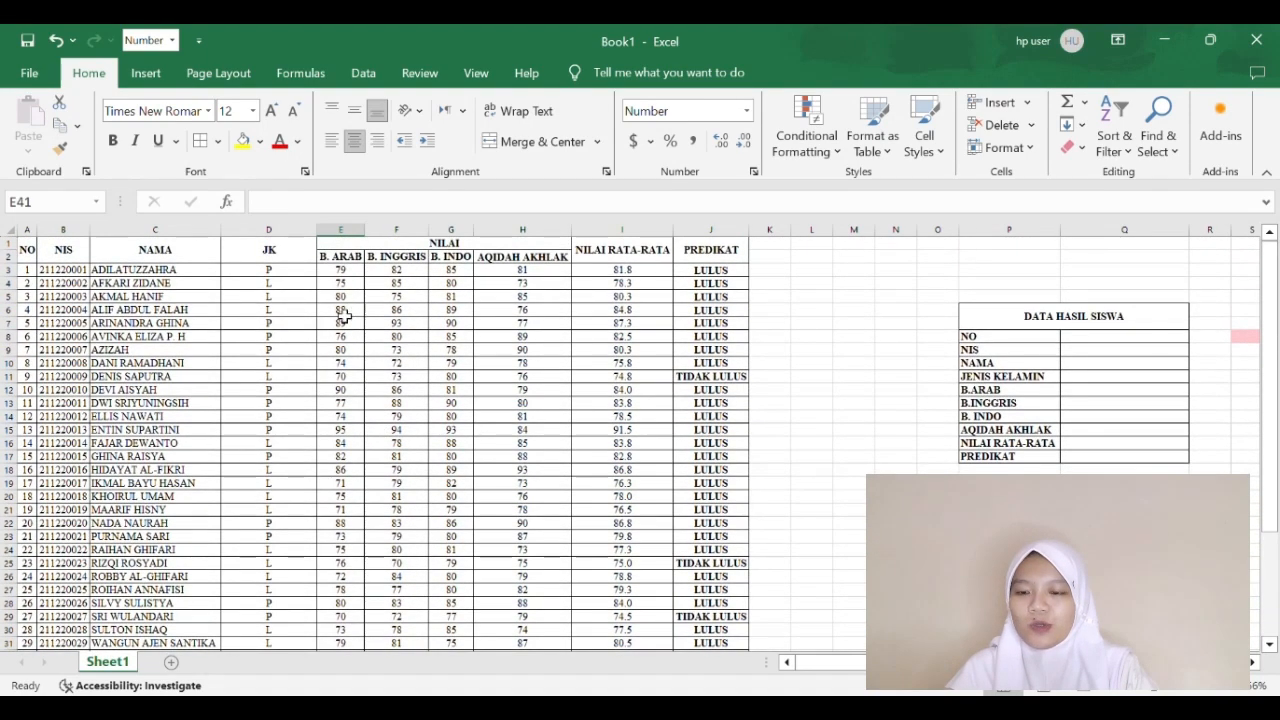
scroll(431, 462, "down", 3)
scroll(431, 462, "down", 2)
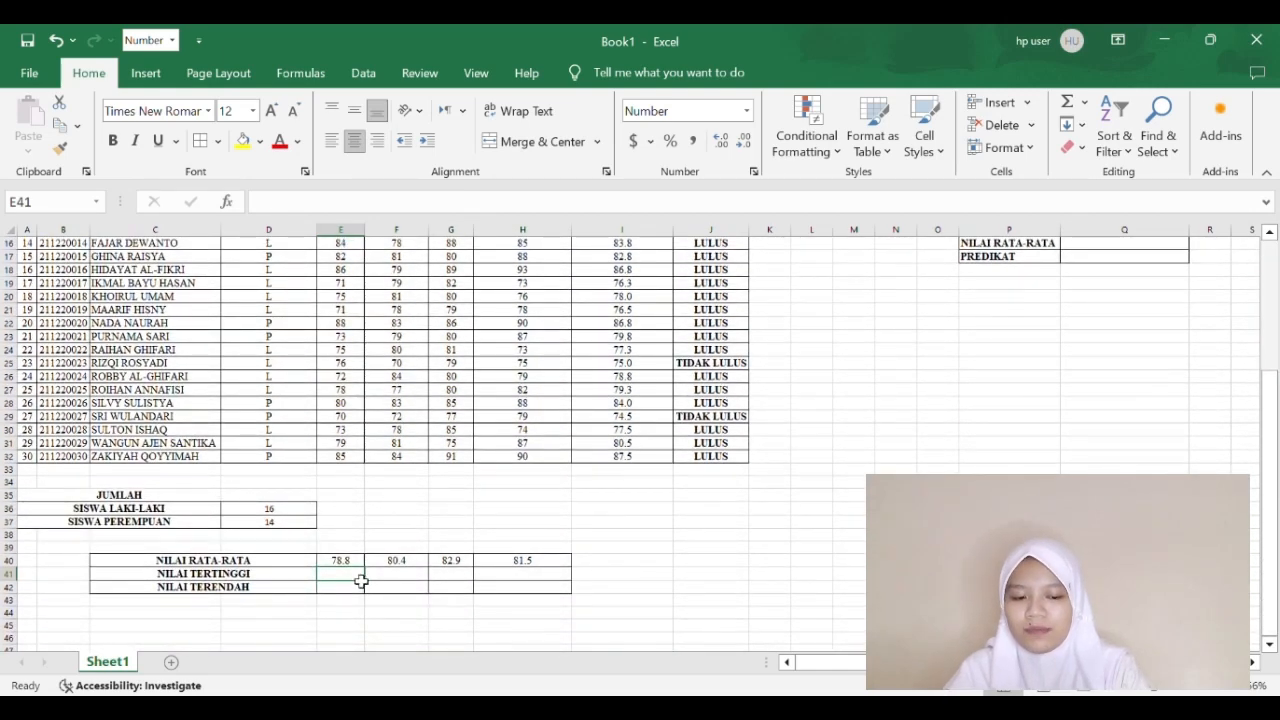
type("=")
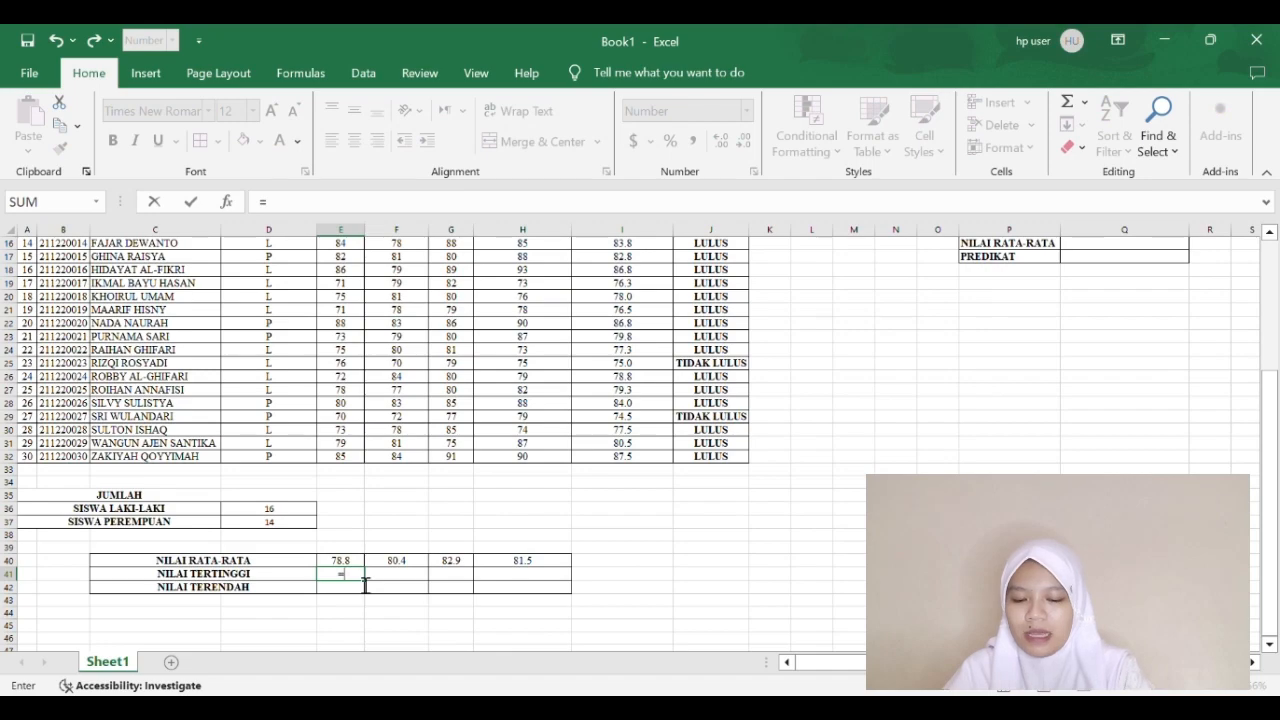
type("MAX")
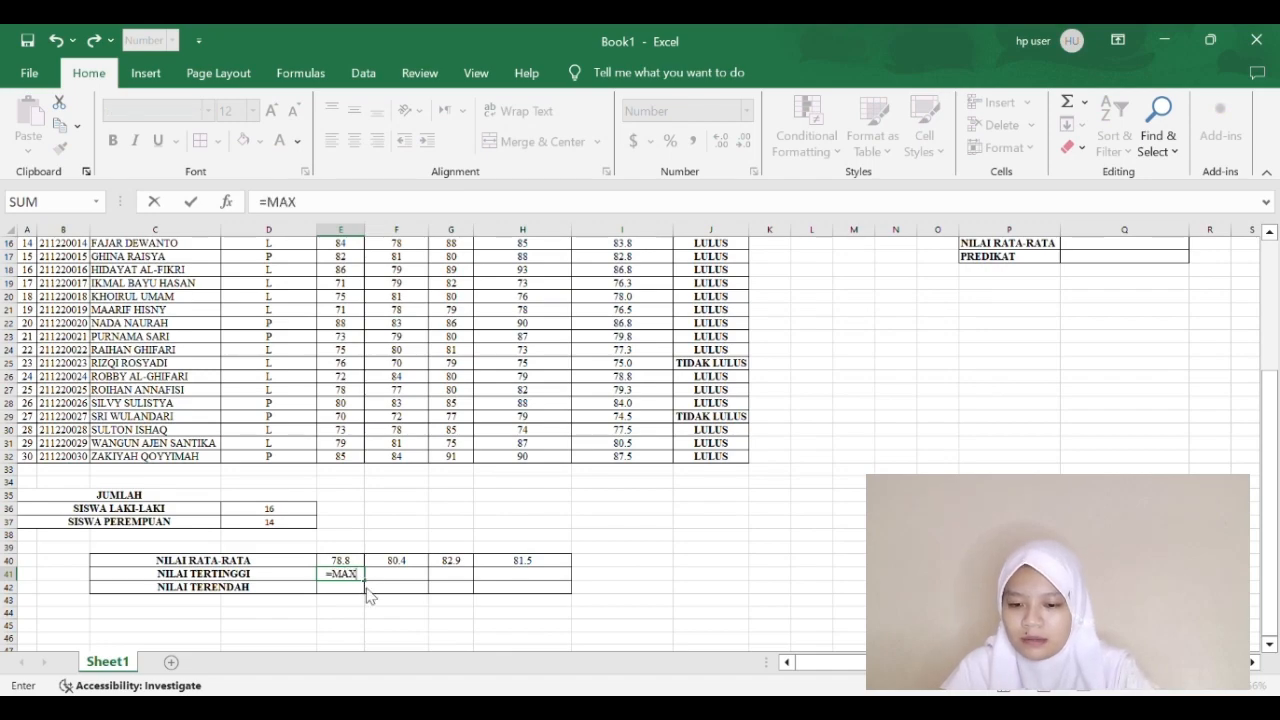
type("(")
scroll(412, 480, "up", 5)
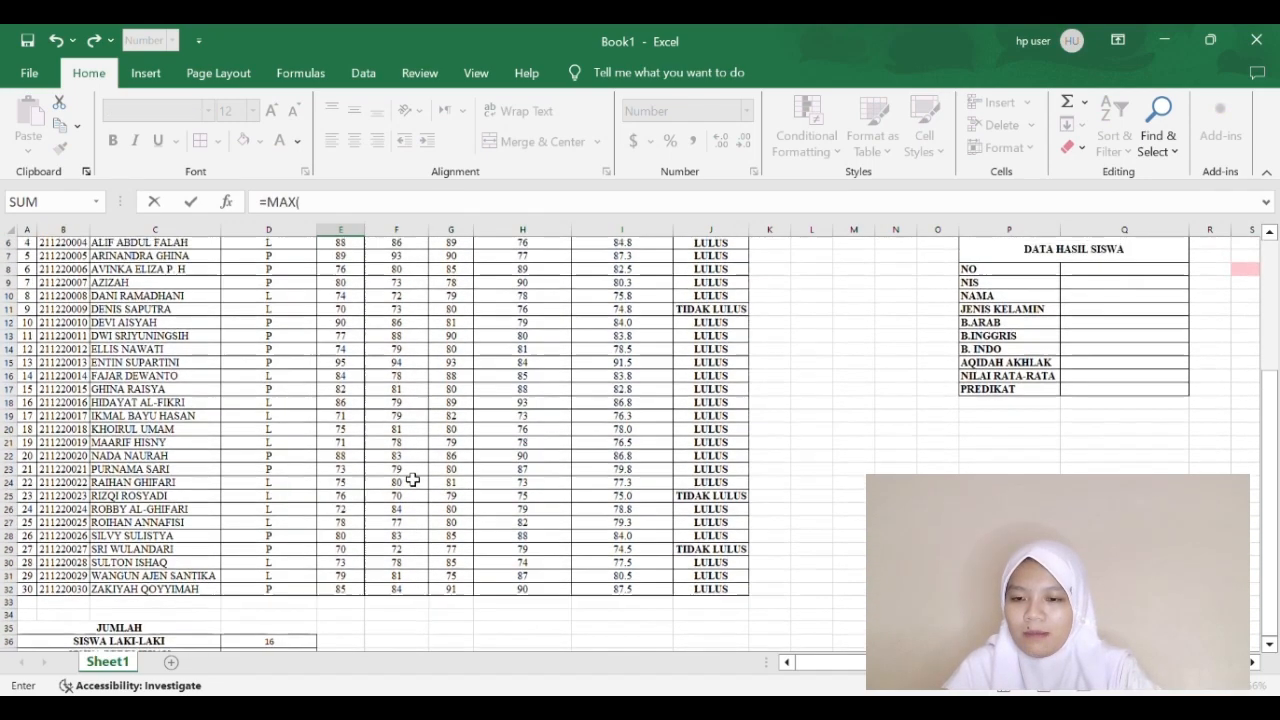
scroll(412, 480, "down", 1)
left_click_drag(340, 270, 342, 631)
scroll(342, 631, "down", 5)
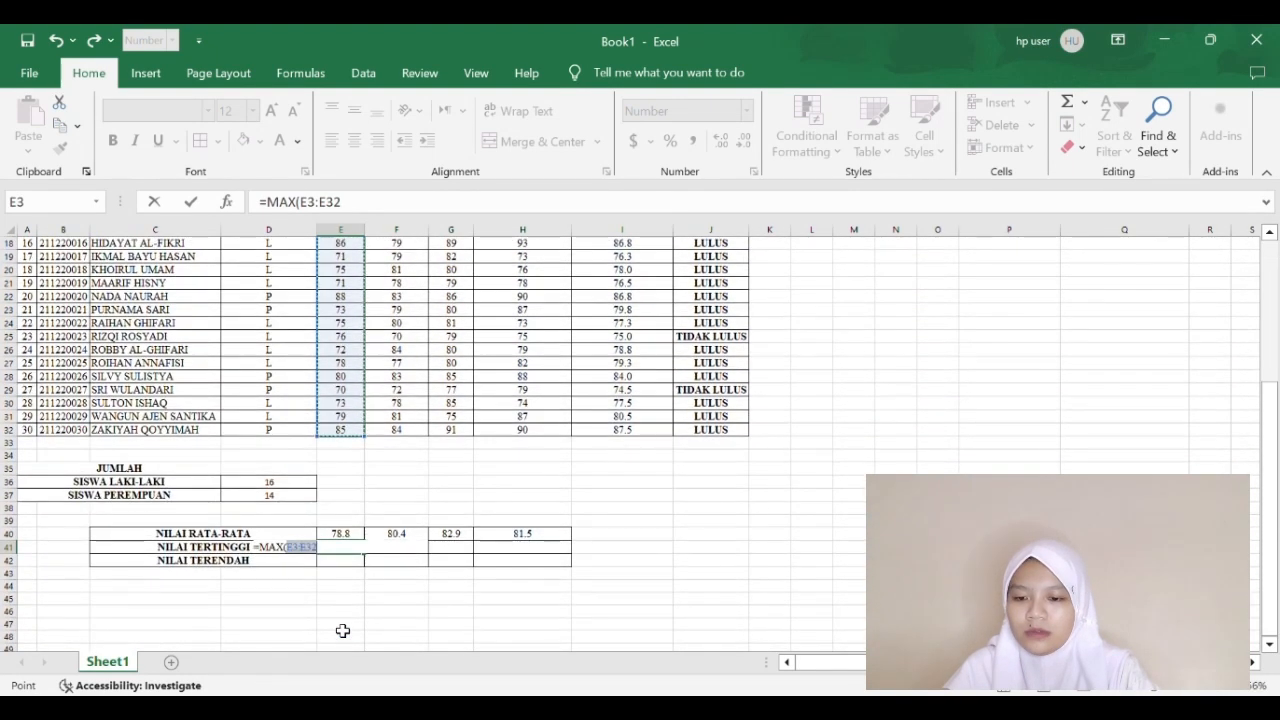
key("Return")
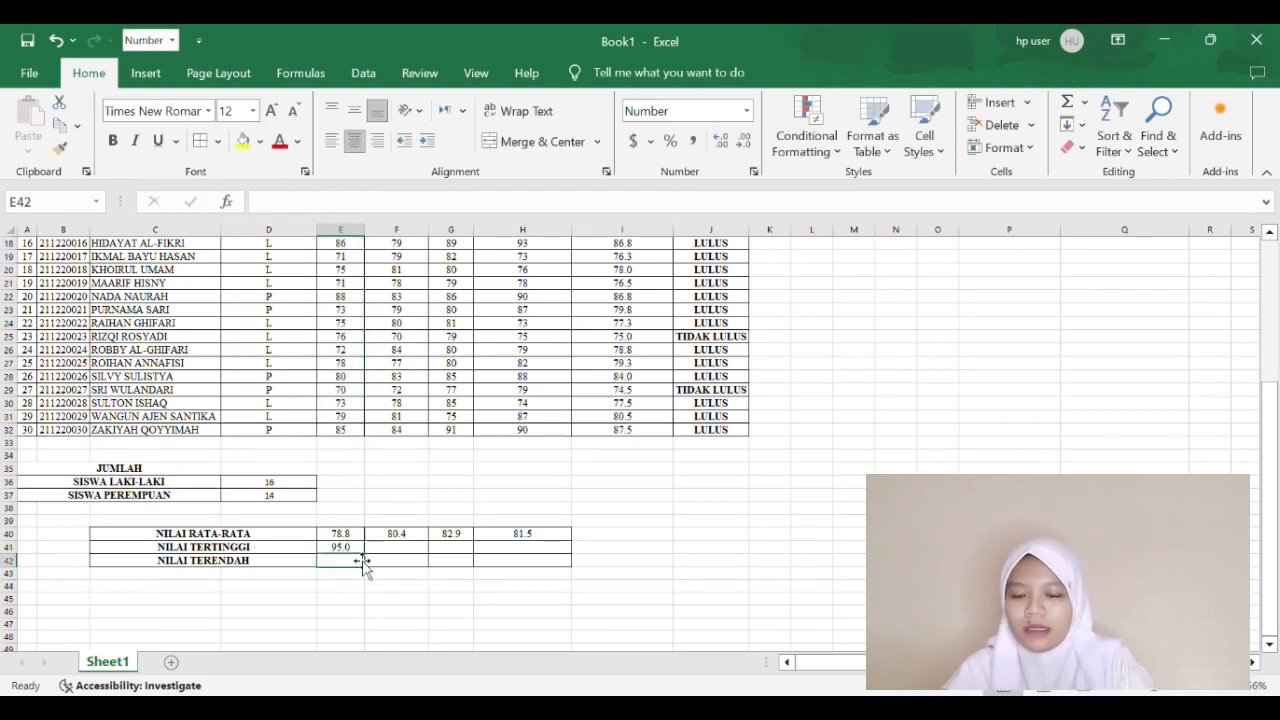
Step: Fill the NILAI TERTINGGI formula from E41 across to H41 for the remaining subjects
left_click(344, 548)
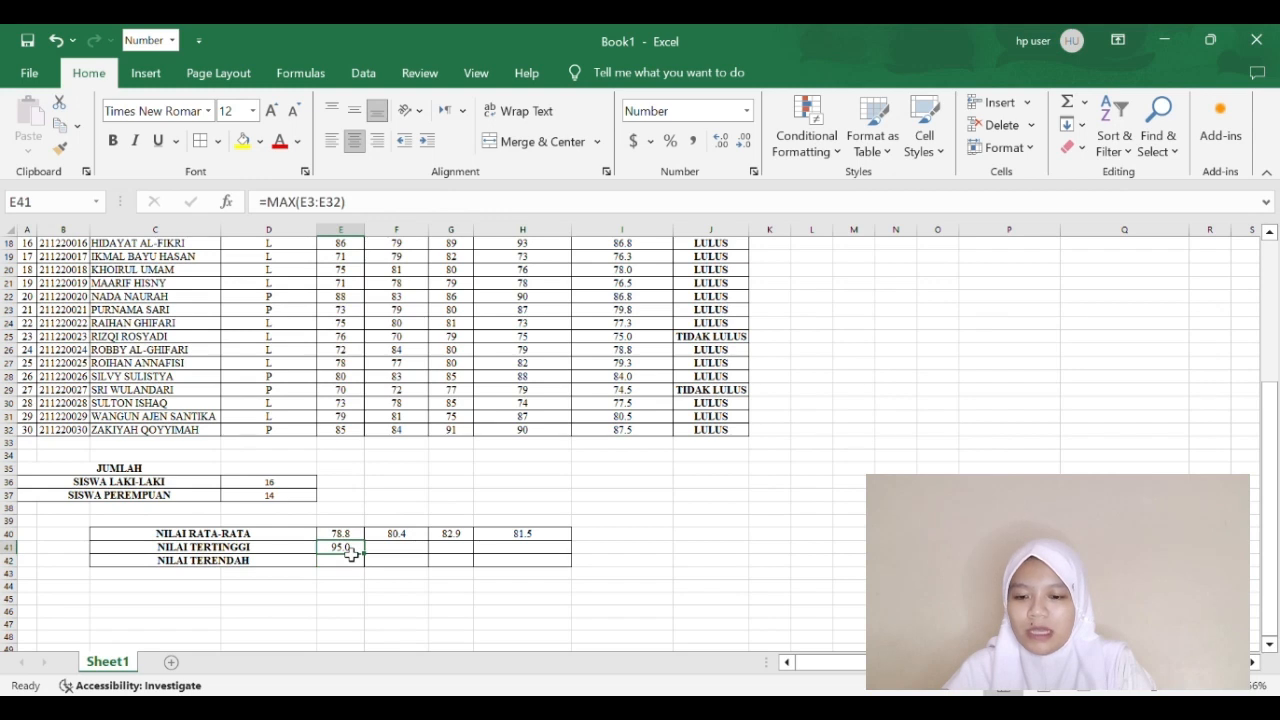
left_click_drag(375, 563, 559, 556)
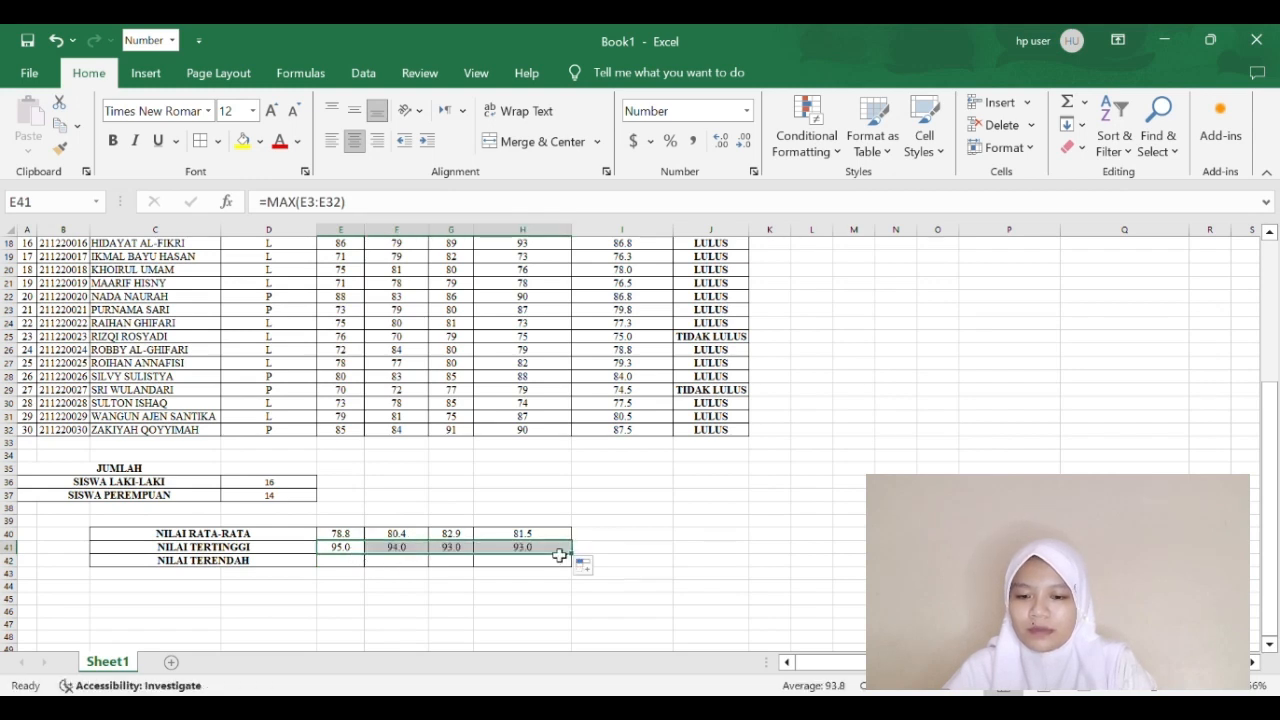
left_click(769, 547)
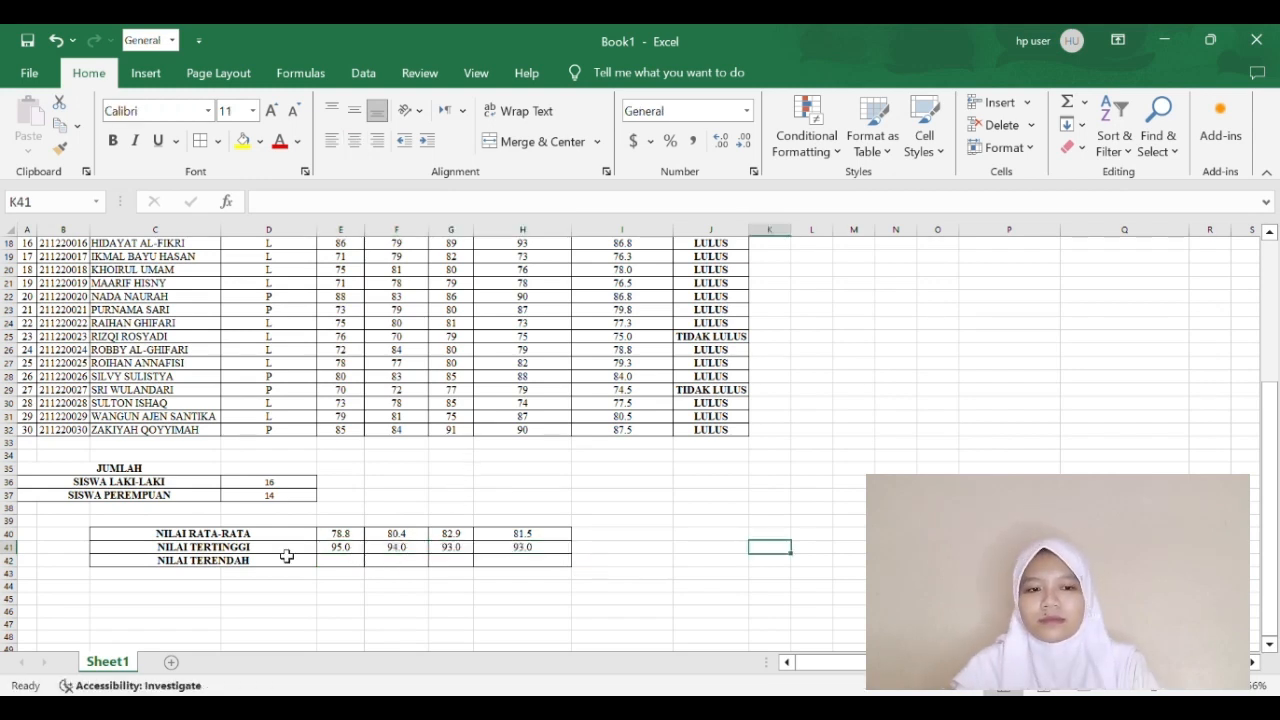
Step: Enter =MIN(E3:E32) in cell E42 to find the lowest B. ARAB score in the NILAI TERENDAH row
left_click(340, 568)
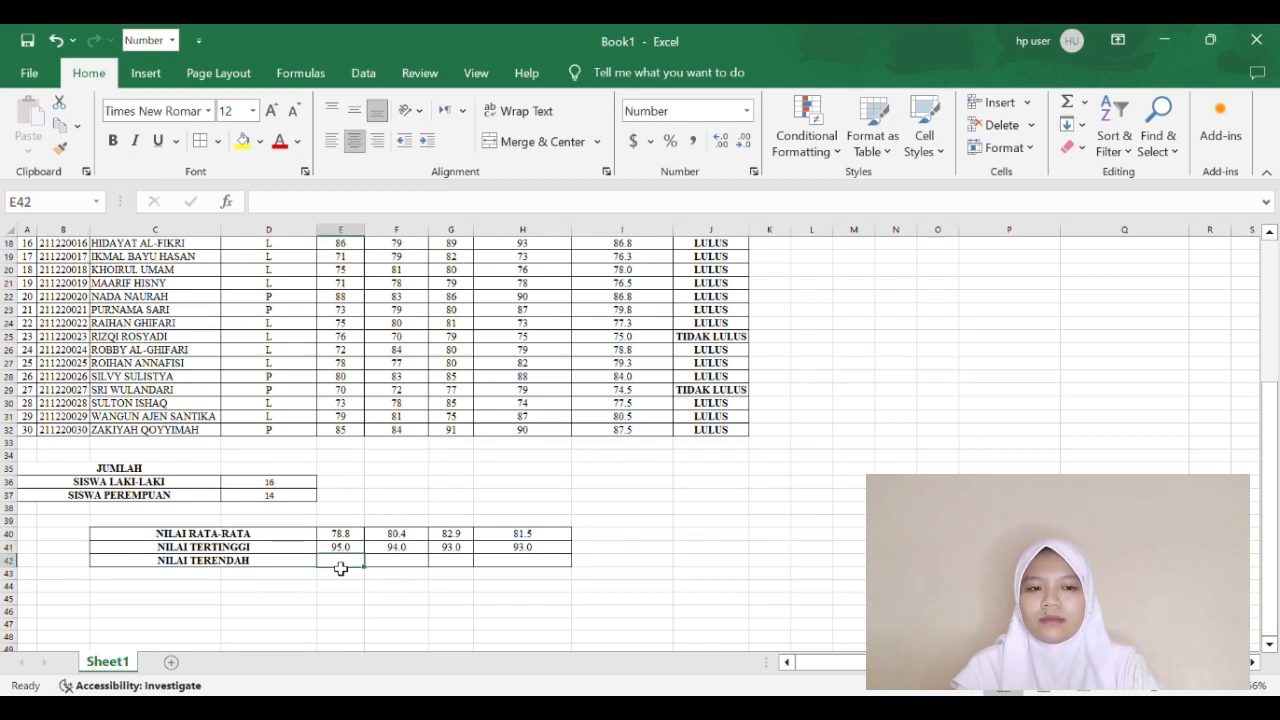
type("=MIN(")
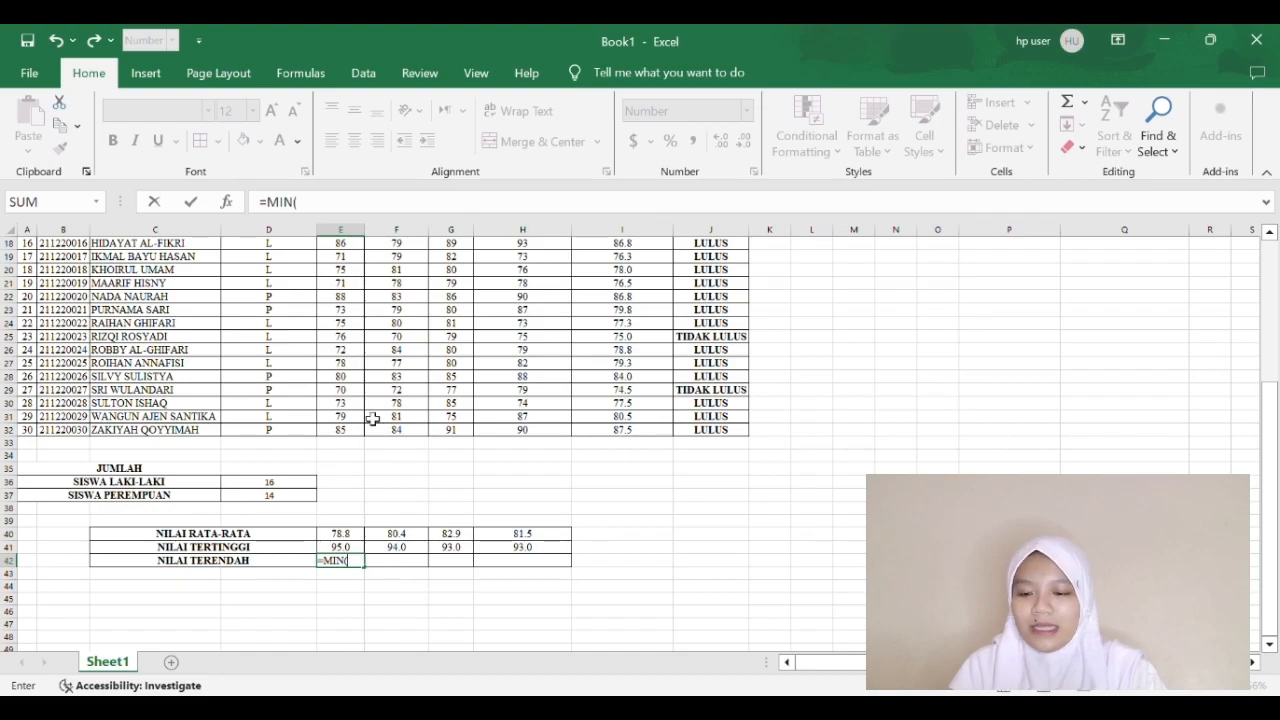
scroll(371, 417, "up", 6)
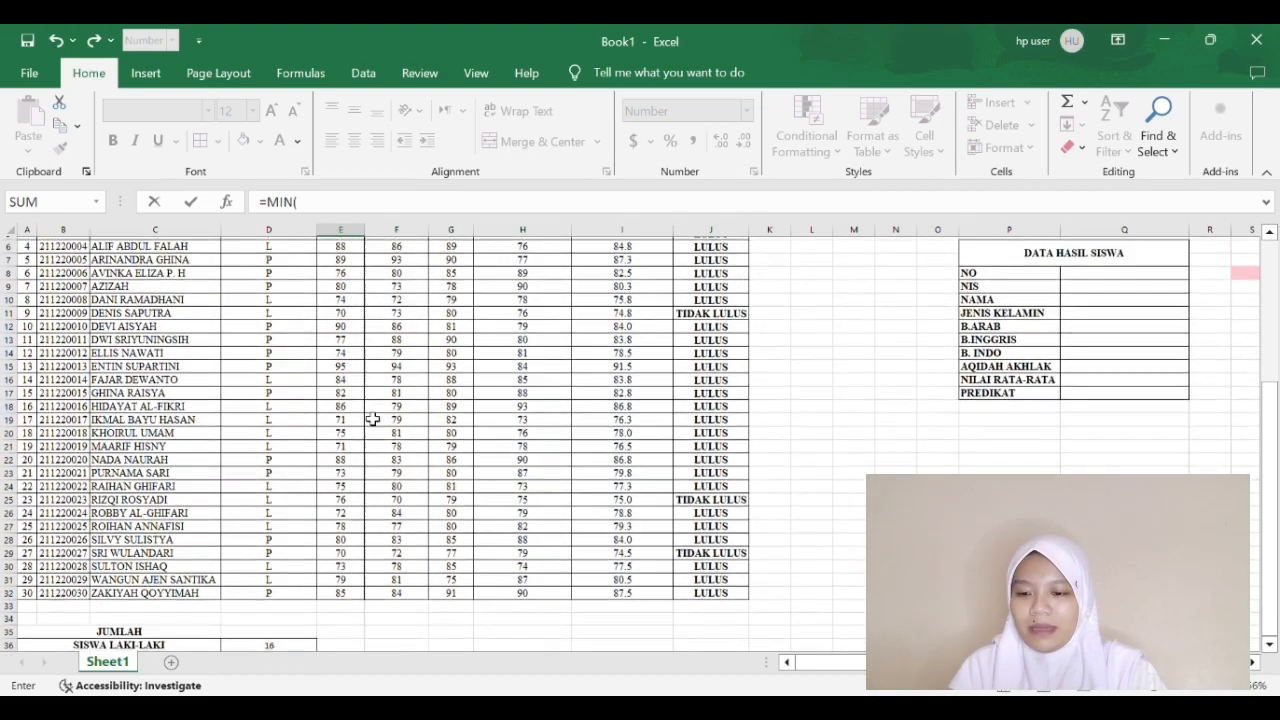
left_click_drag(338, 268, 354, 646)
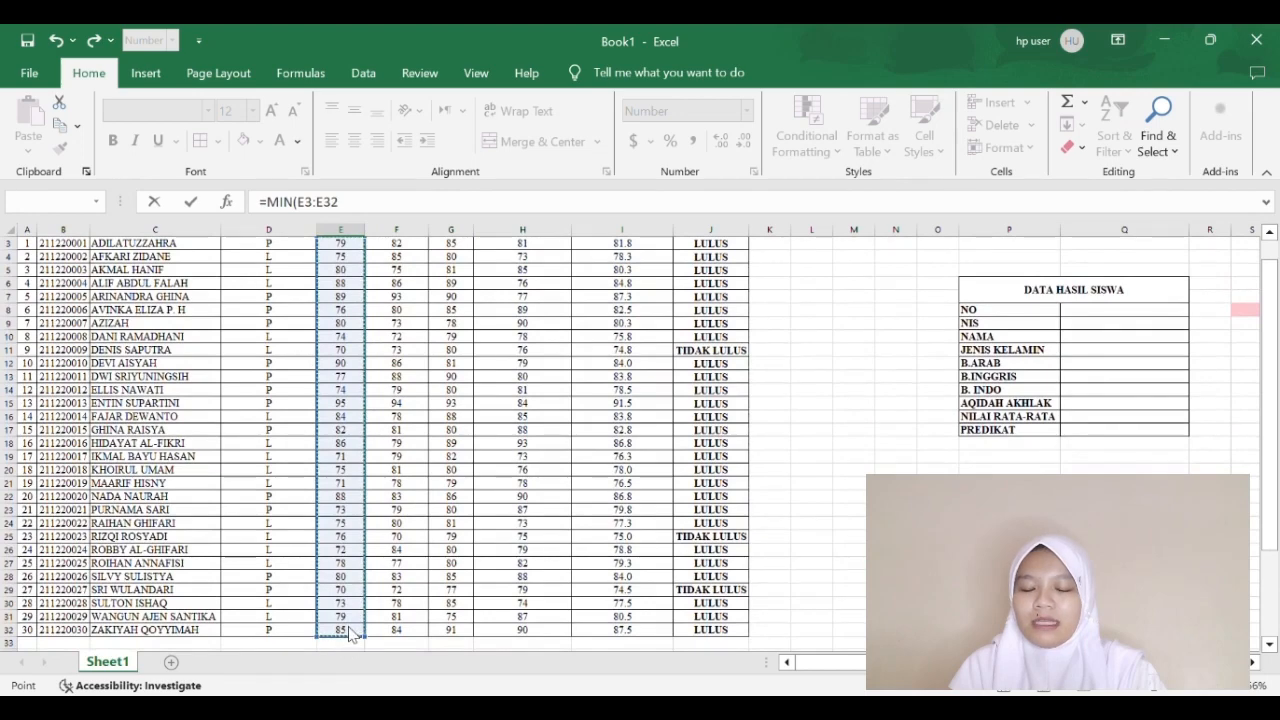
scroll(355, 632, "down", 5)
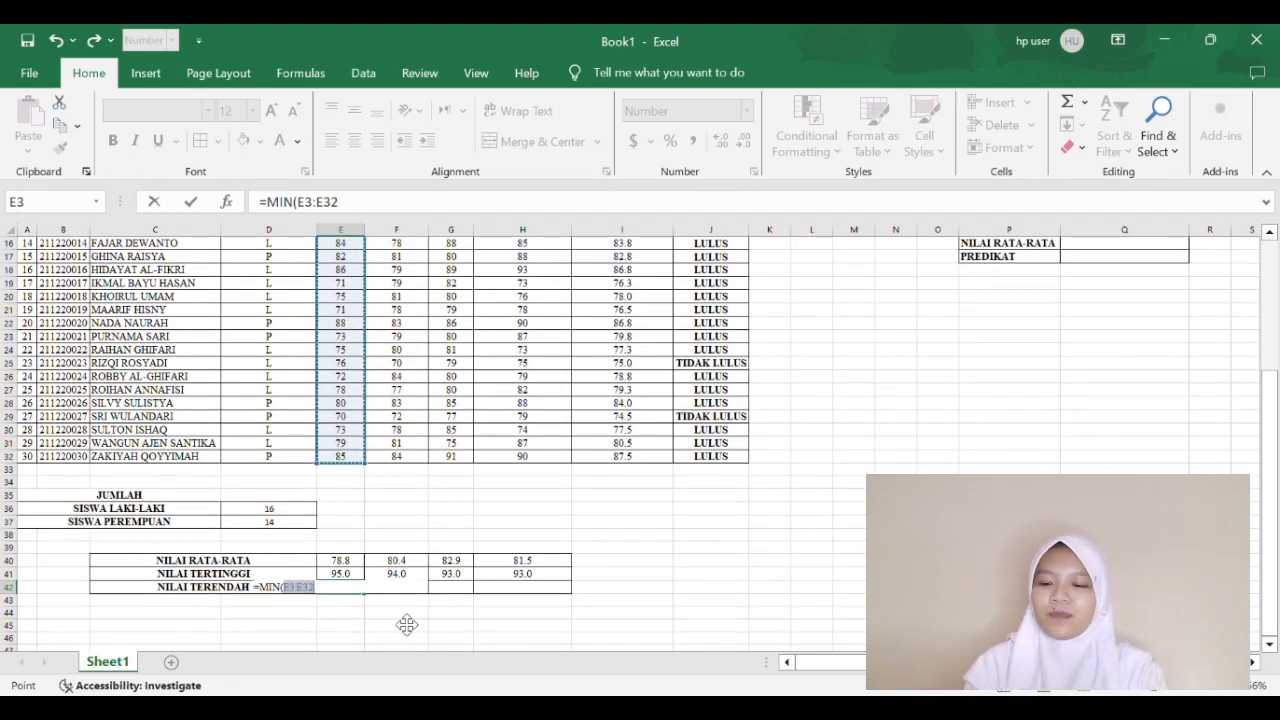
type(")")
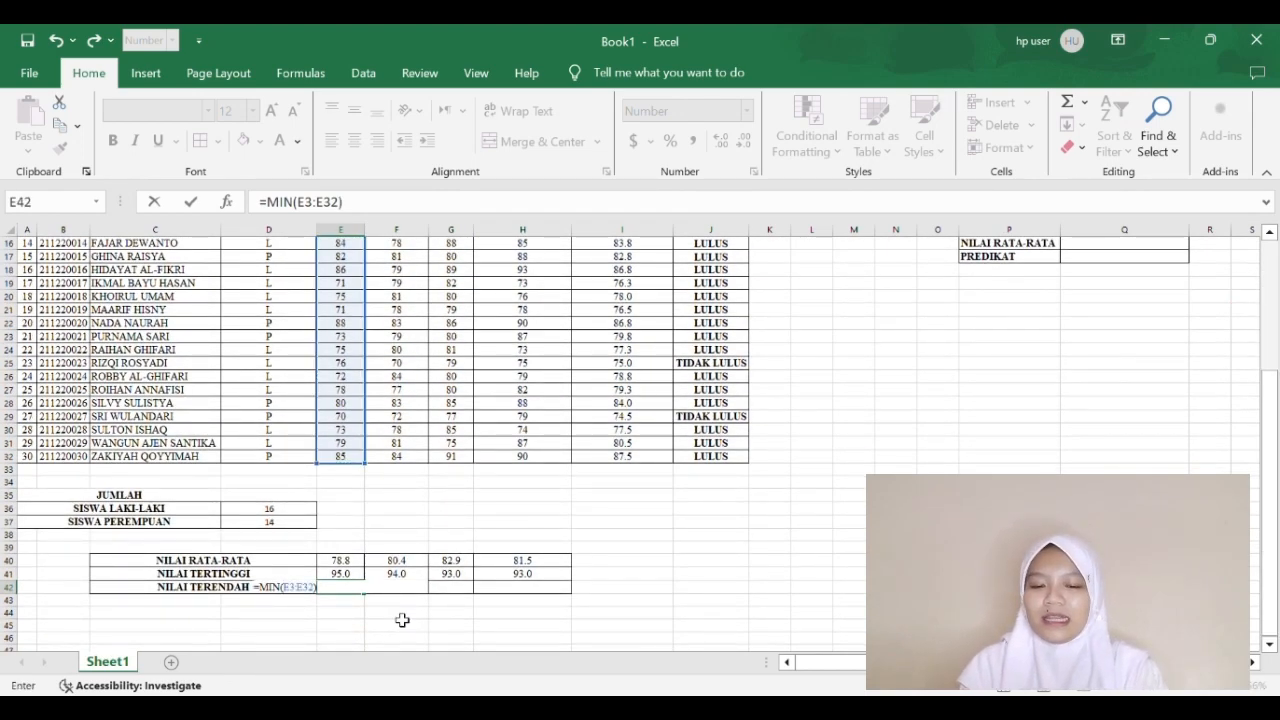
key("Return")
Step: Fill the NILAI TERENDAH formula from E42 across to H42 for the remaining subjects
left_click(355, 590)
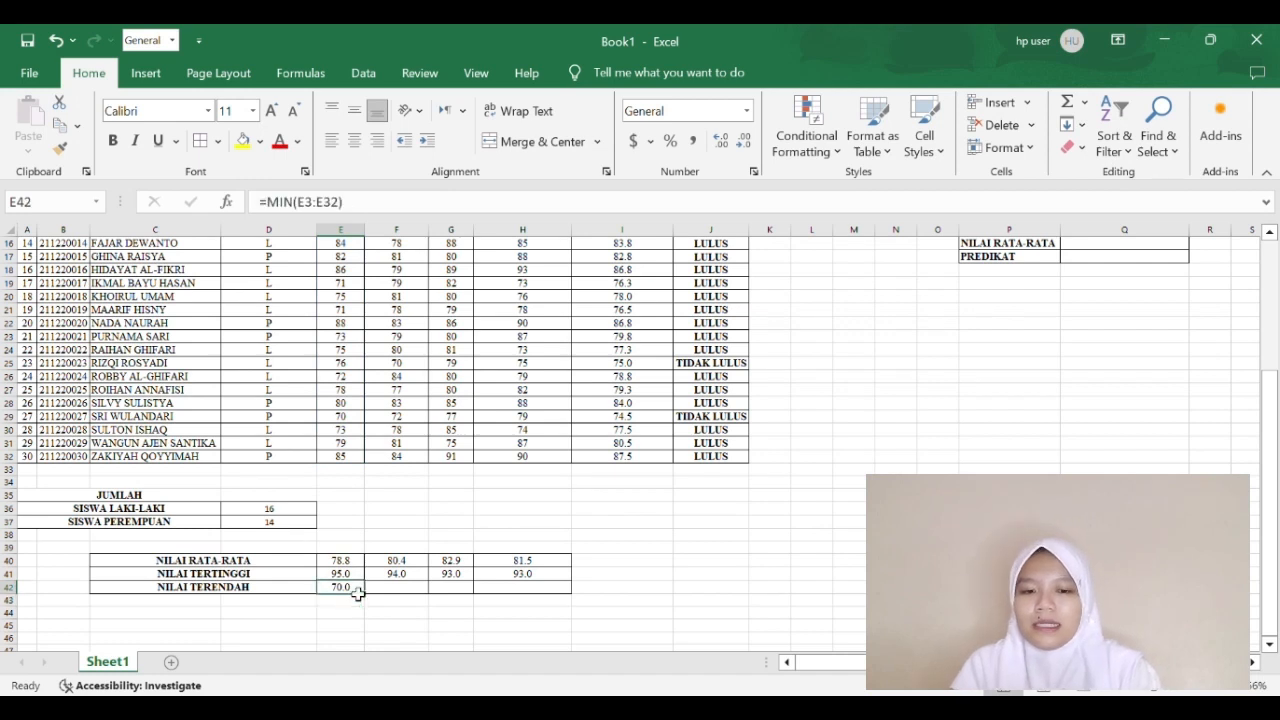
left_click_drag(370, 600, 564, 610)
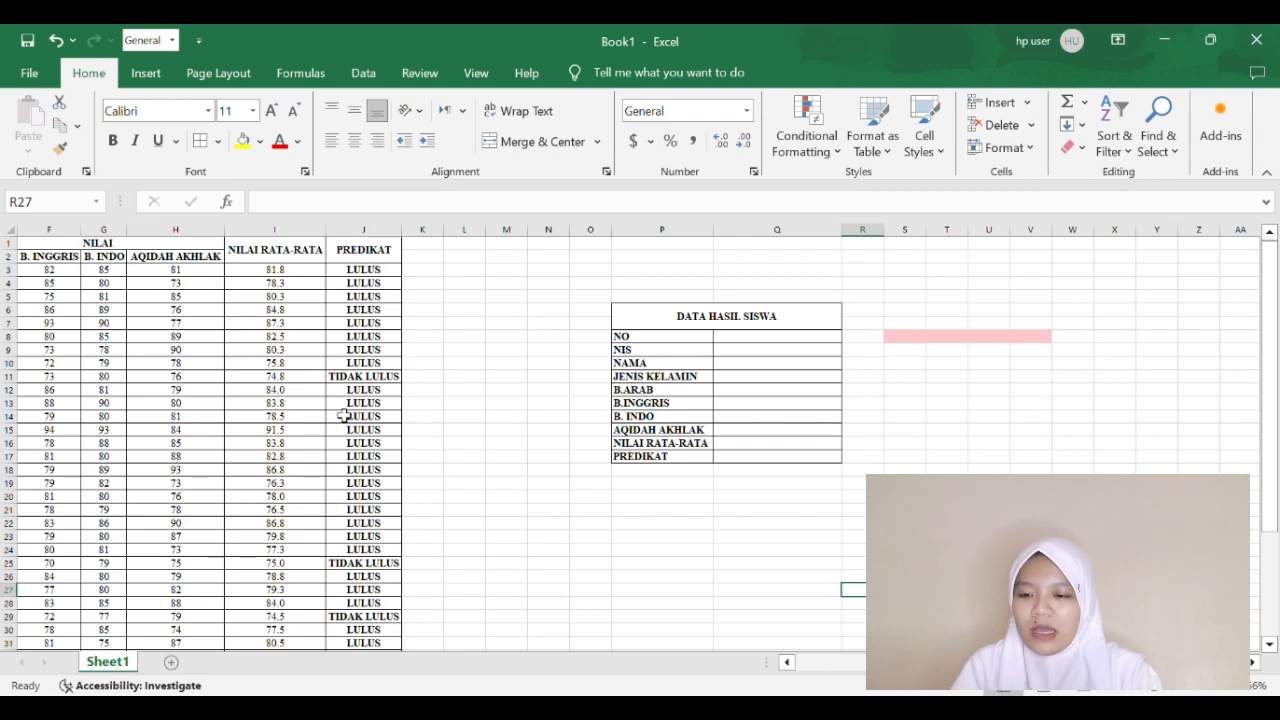
scroll(344, 415, "left", 3)
scroll(345, 415, "left", 1)
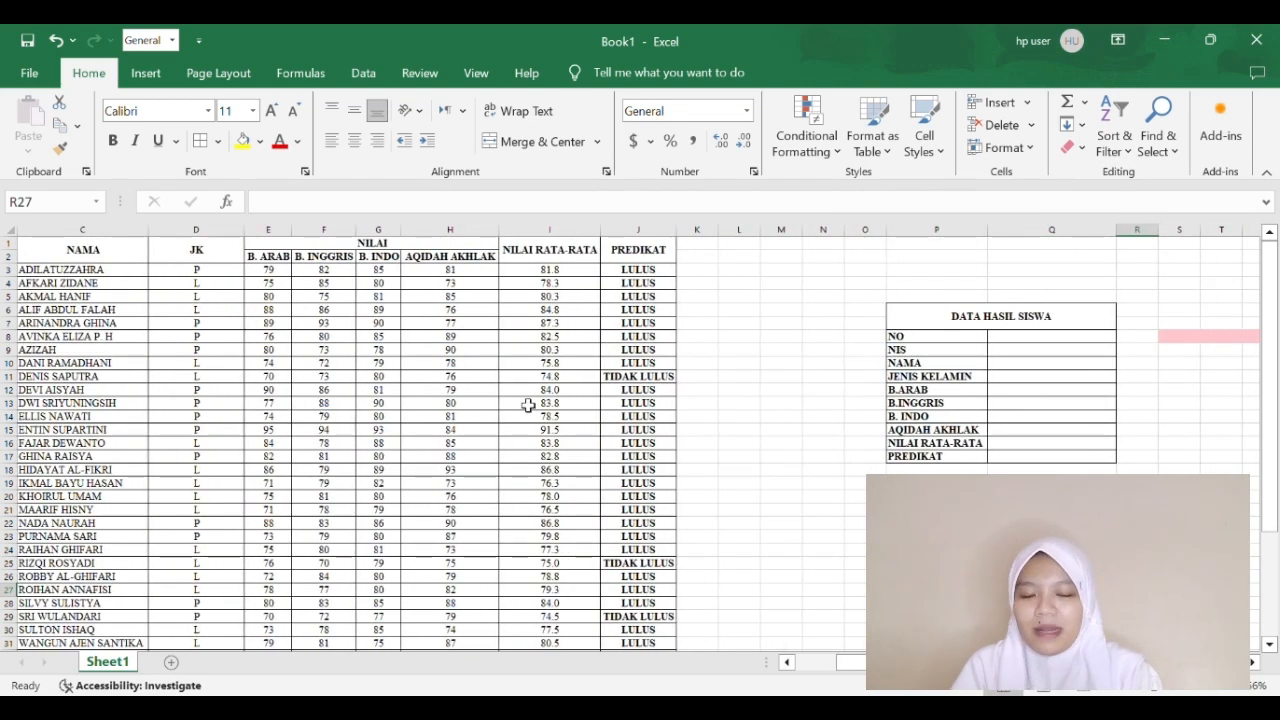
scroll(735, 440, "right", 2)
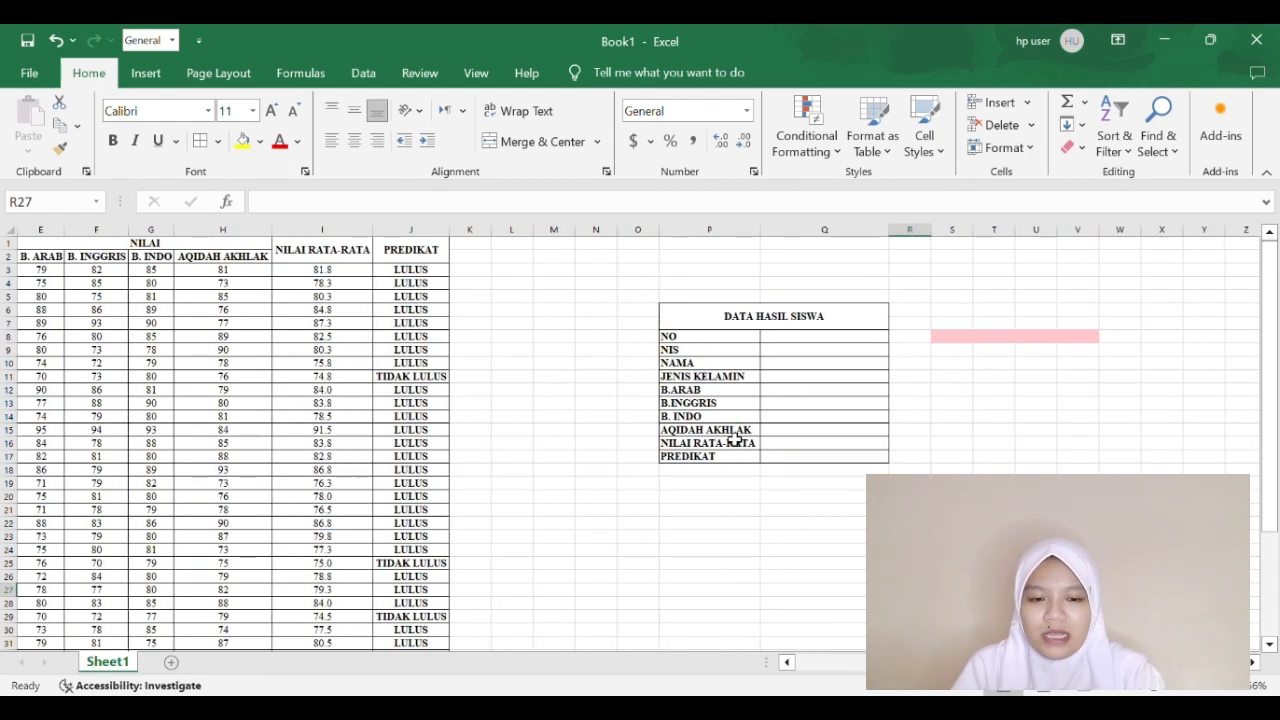
scroll(977, 467, "right", 1)
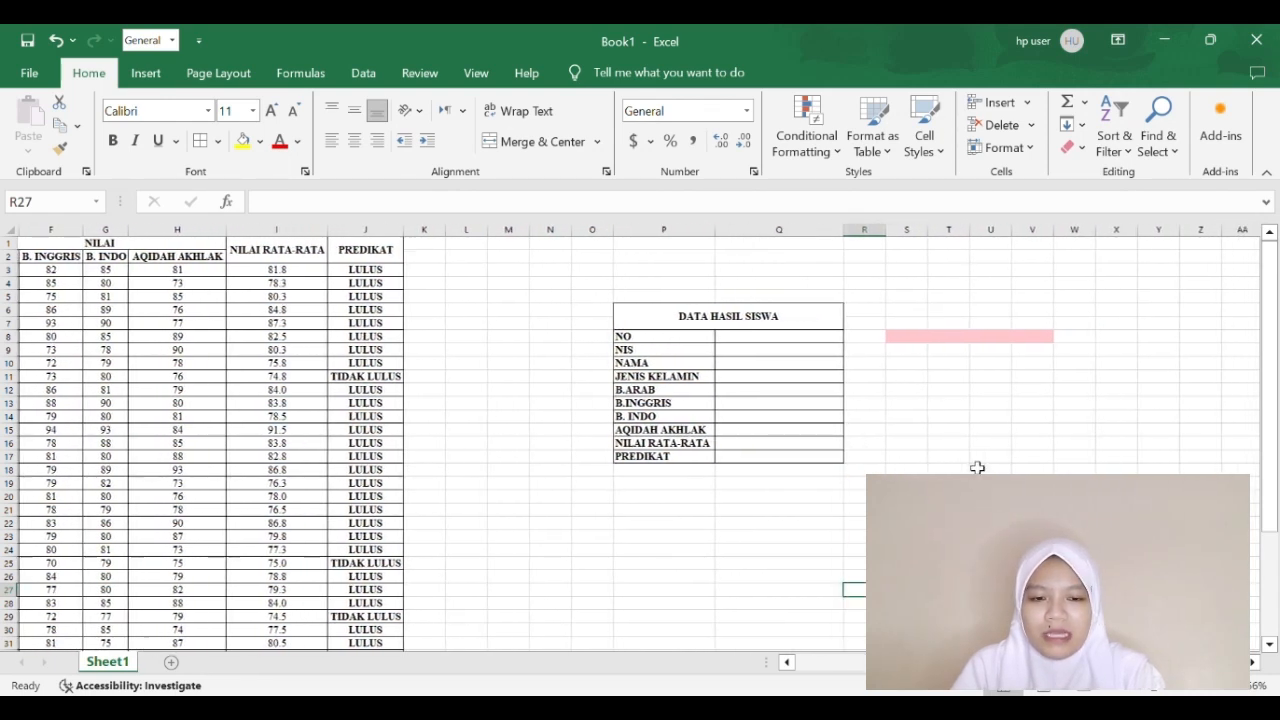
left_click(910, 341)
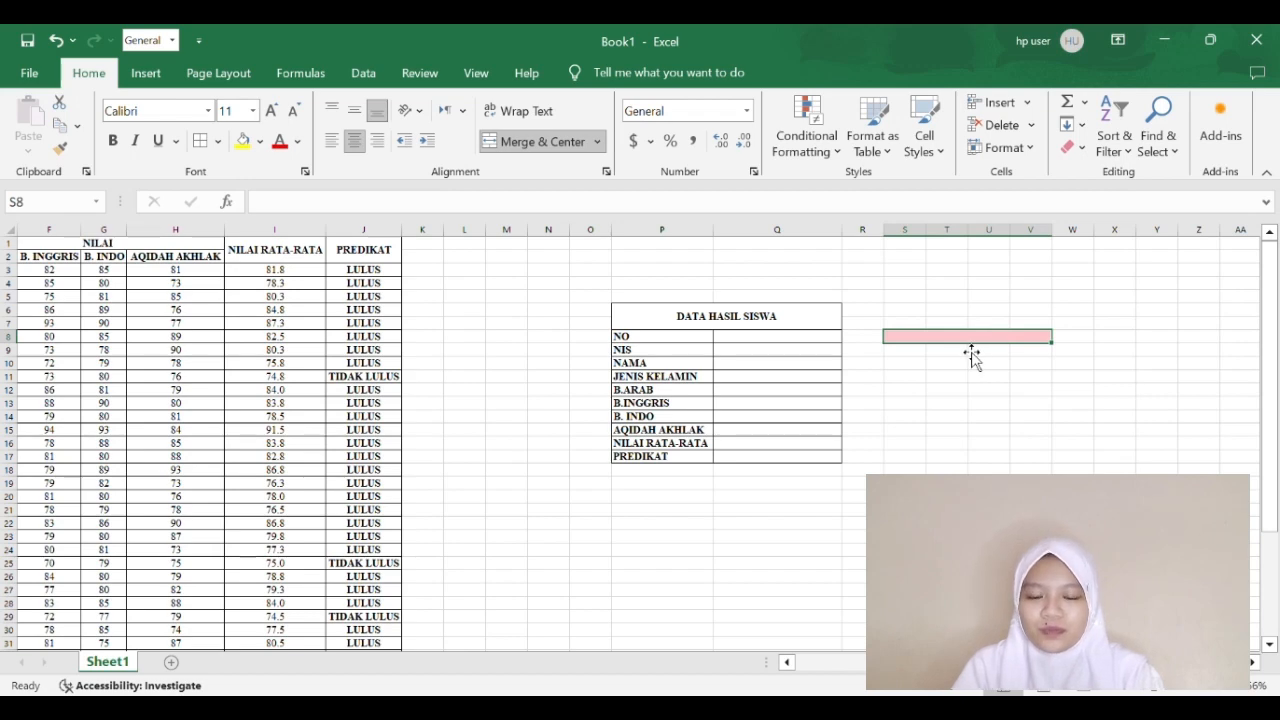
left_click(880, 364)
Step: Begin a VLOOKUP formula in cell Q8 of the NO row with the absolute reference $S$8 as lookup value
left_click(760, 343)
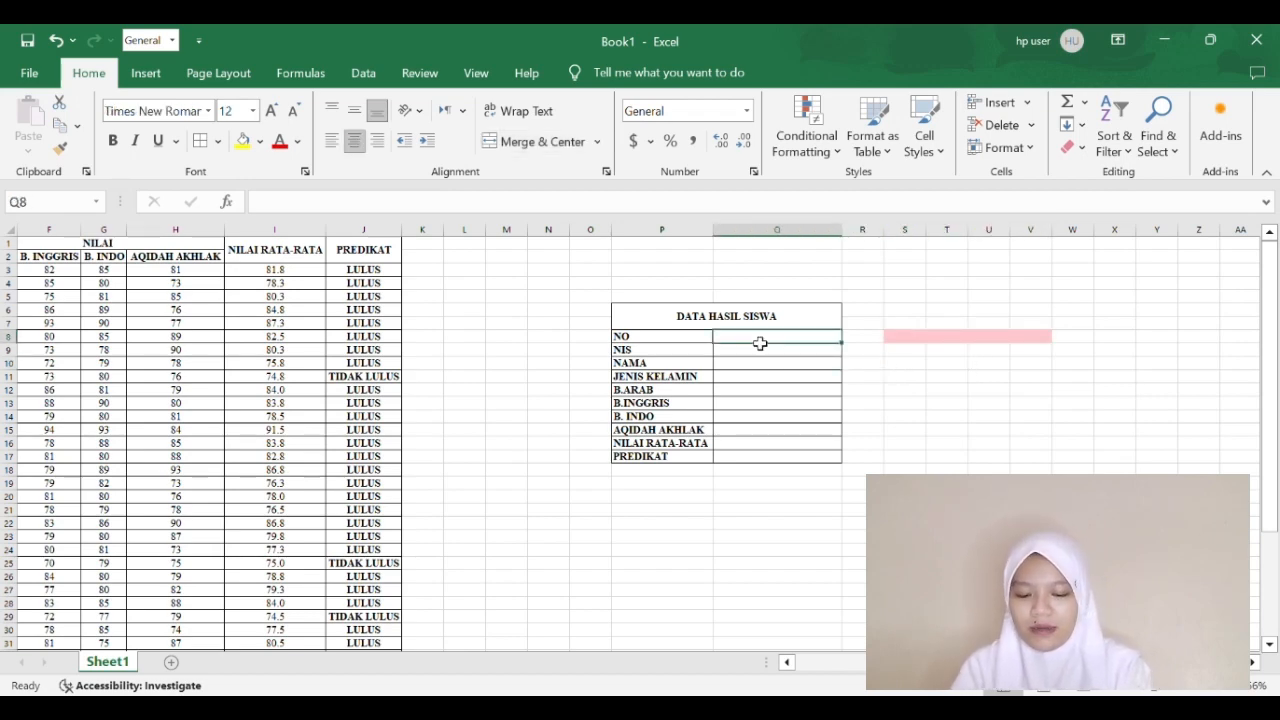
type("=VL")
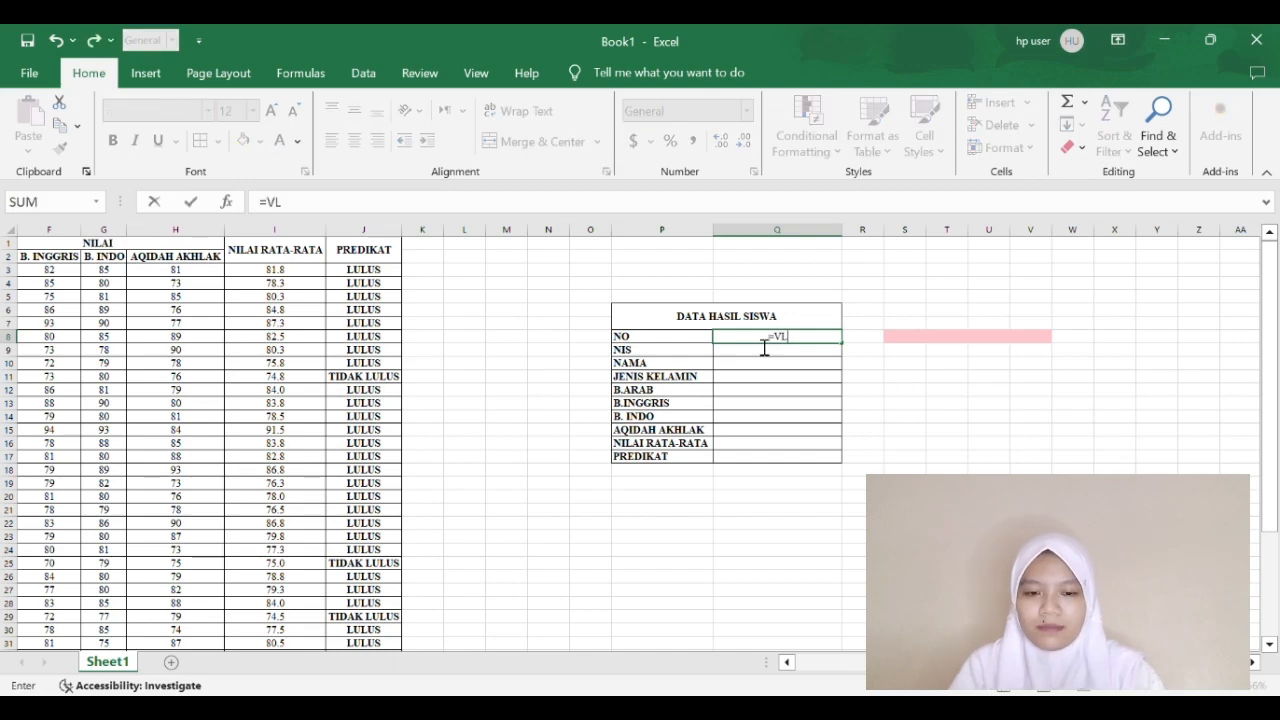
key("Tab")
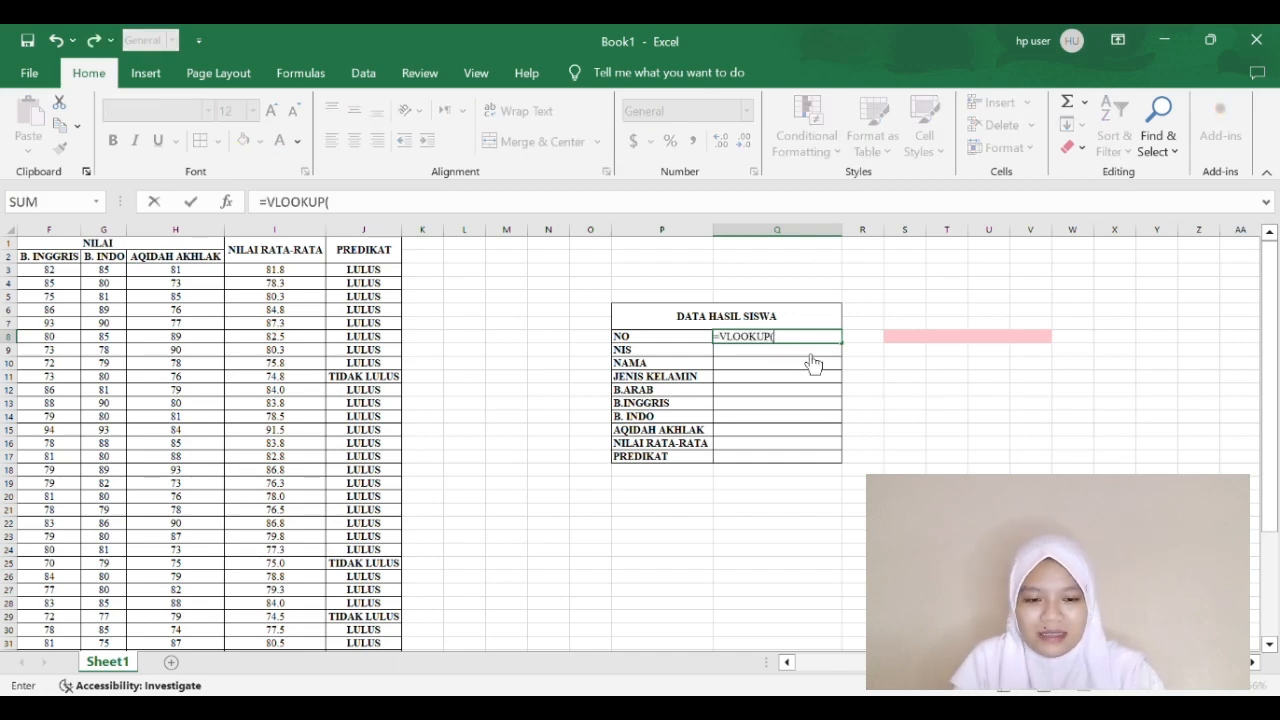
left_click(954, 342)
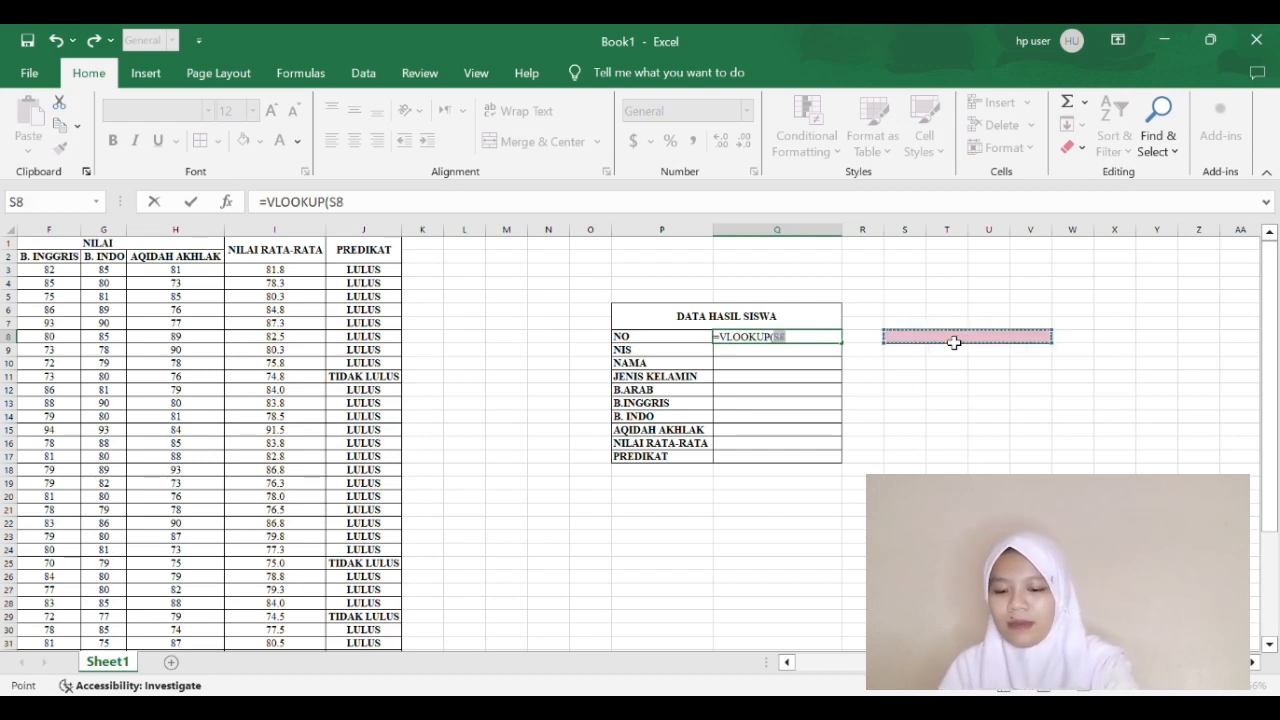
key("F4")
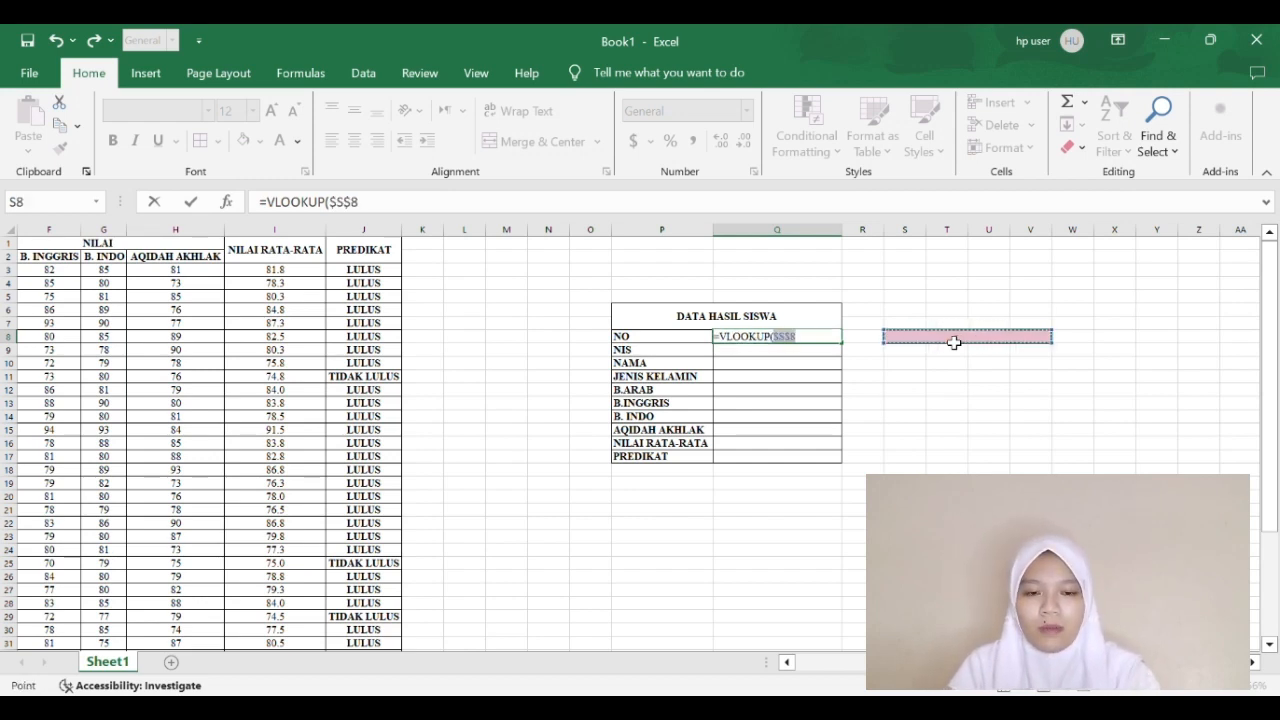
type(",")
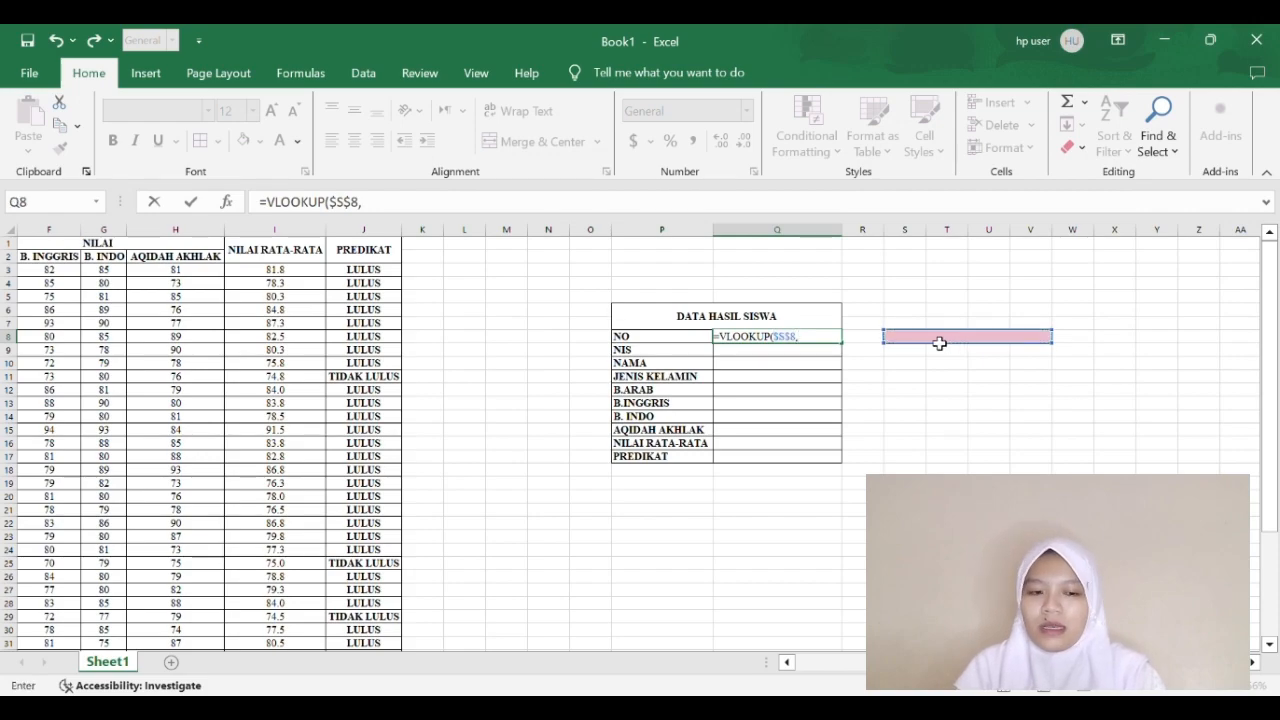
Step: Complete the Q8 VLOOKUP with table range A3:J32, column index 1 and exact match FALSE
scroll(484, 374, "left", 5)
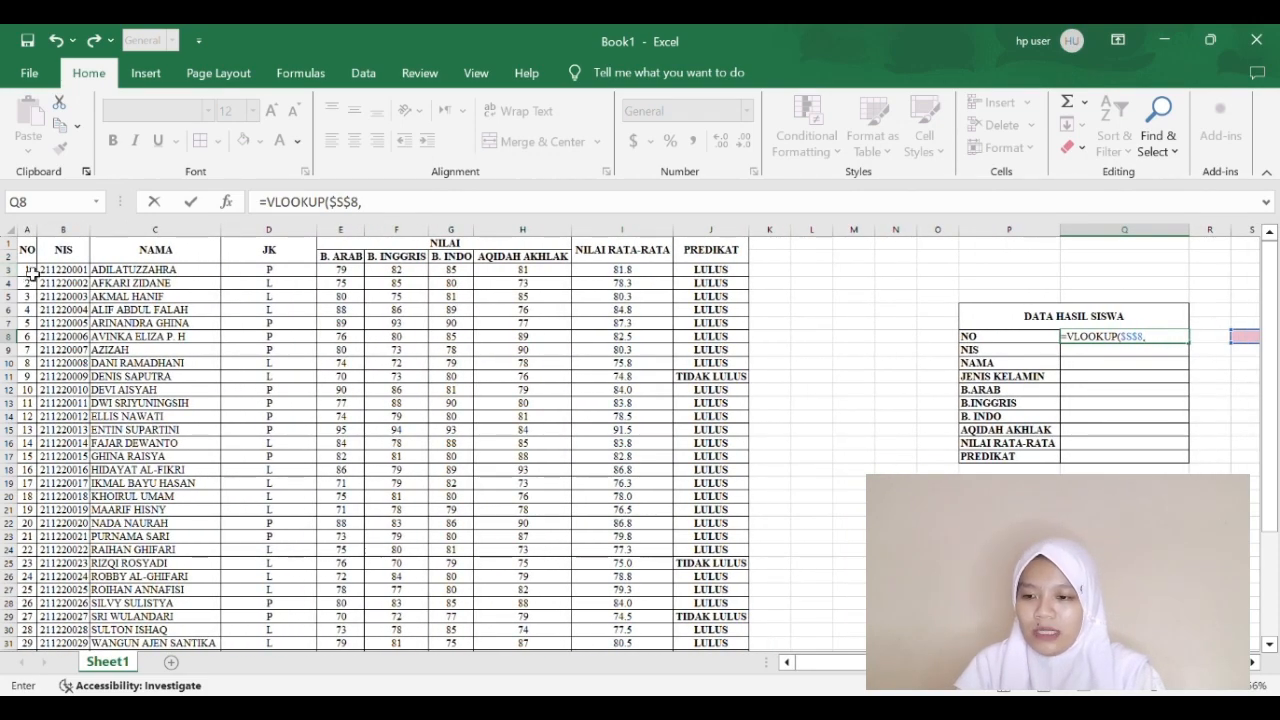
left_click_drag(33, 270, 716, 648)
scroll(716, 648, "right", 3)
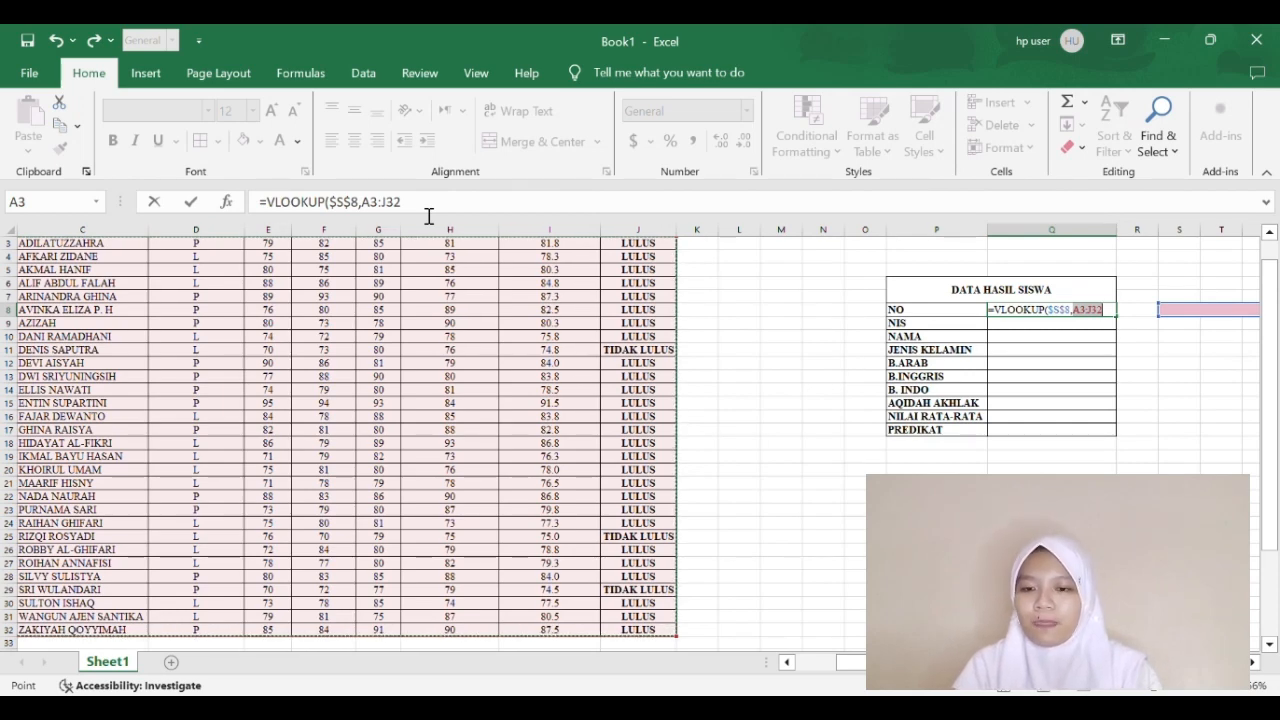
left_click(428, 216)
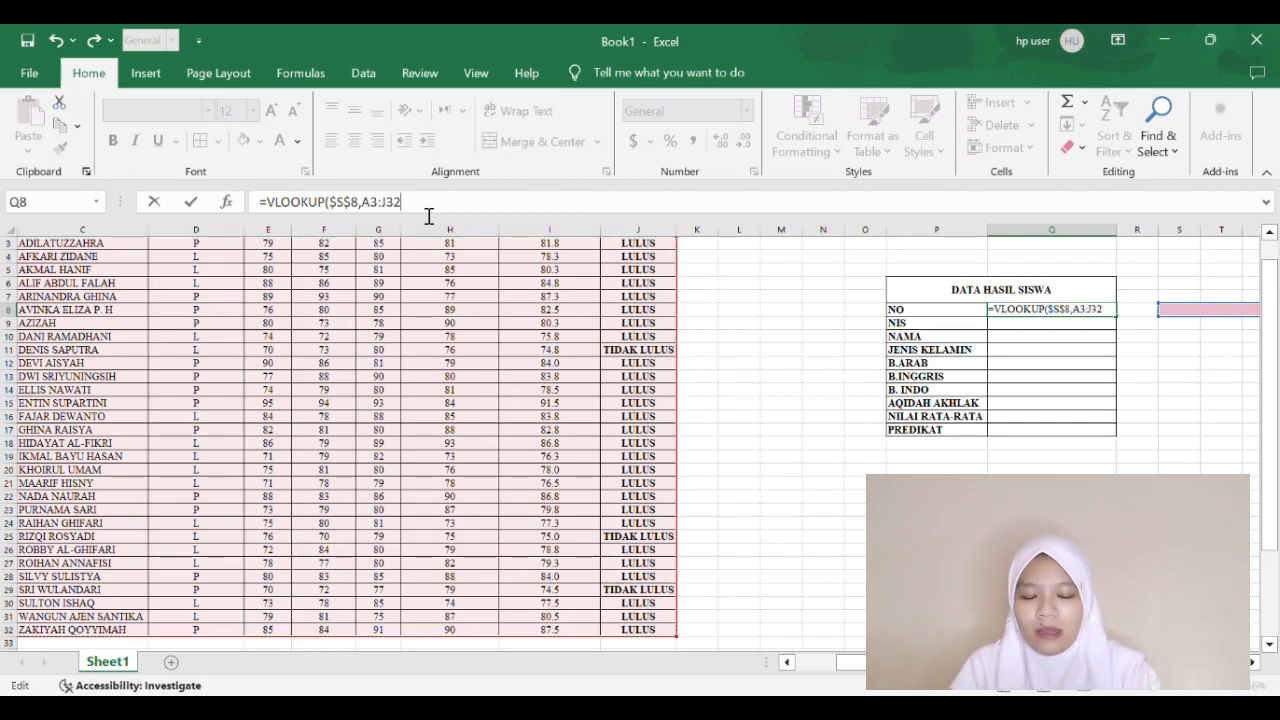
type(",")
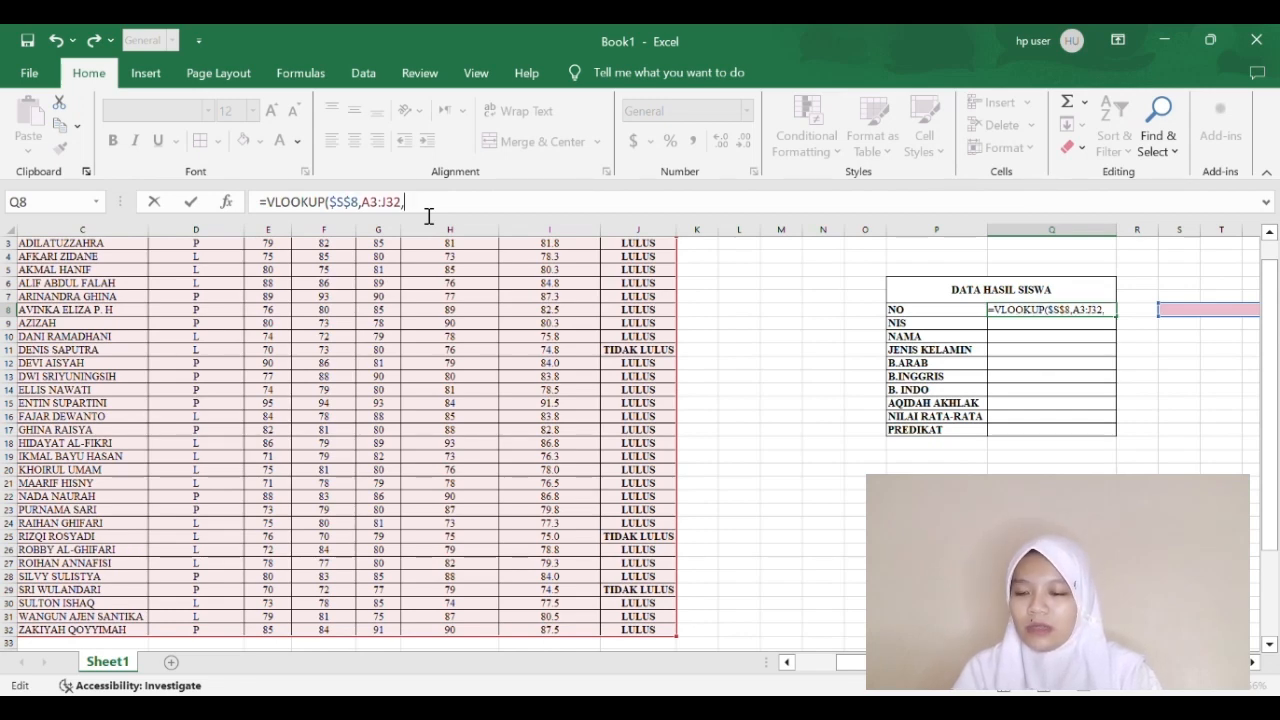
scroll(112, 350, "left", 2)
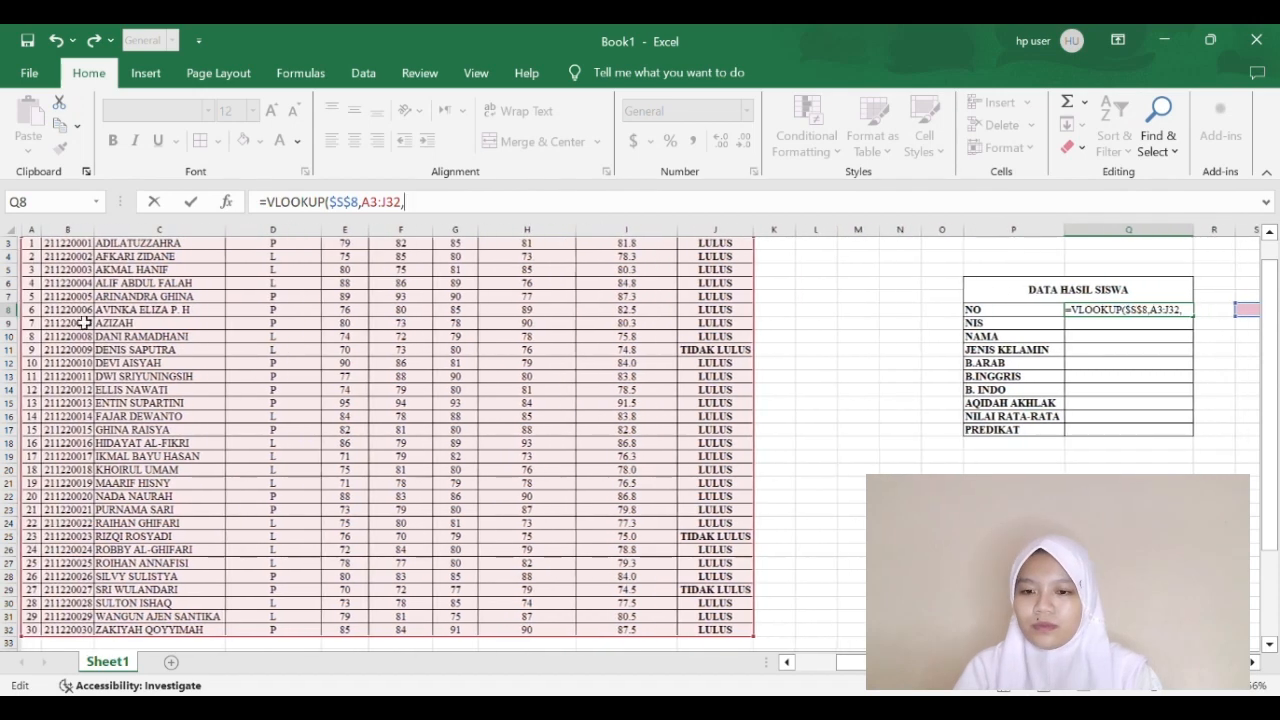
type("1,")
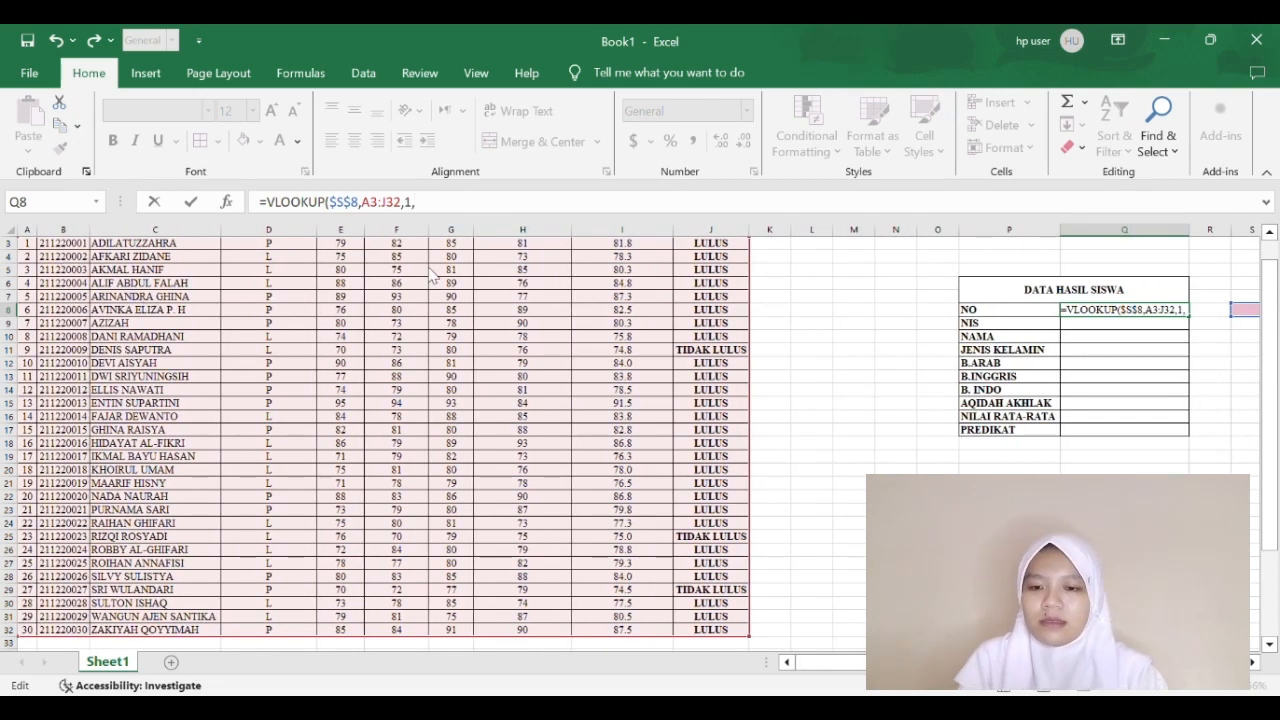
type("FALSE)")
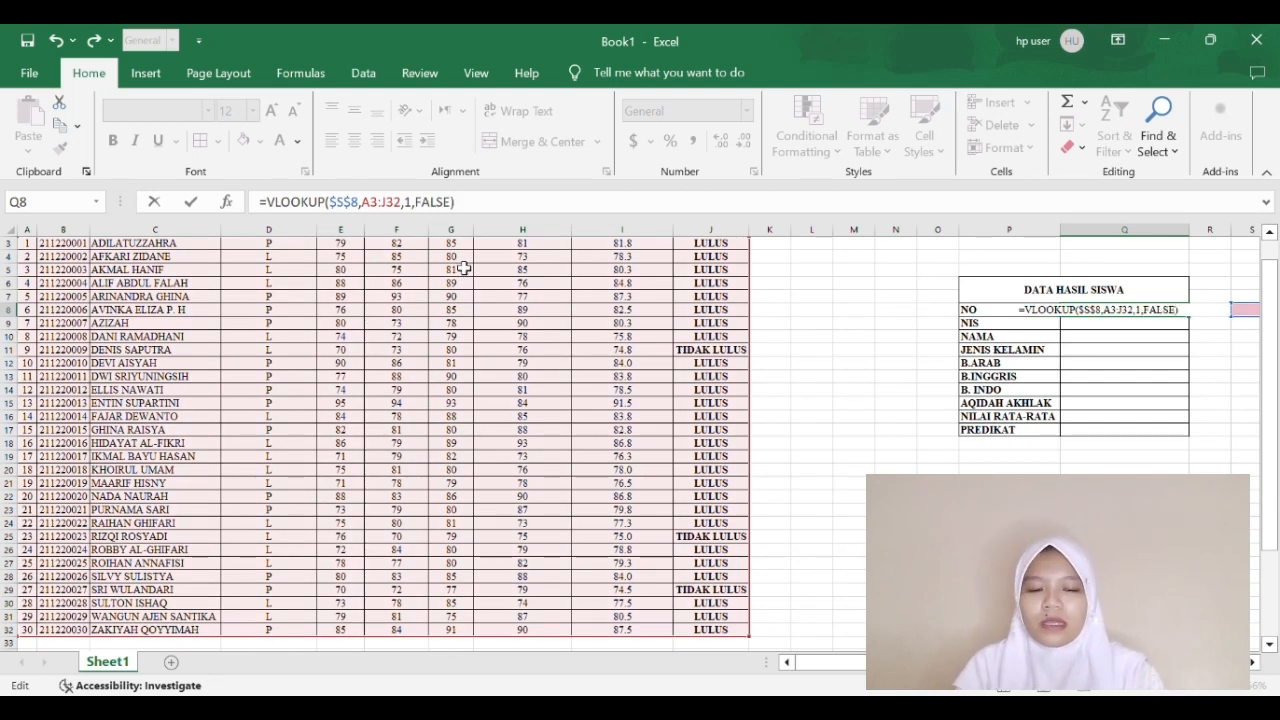
key("Return")
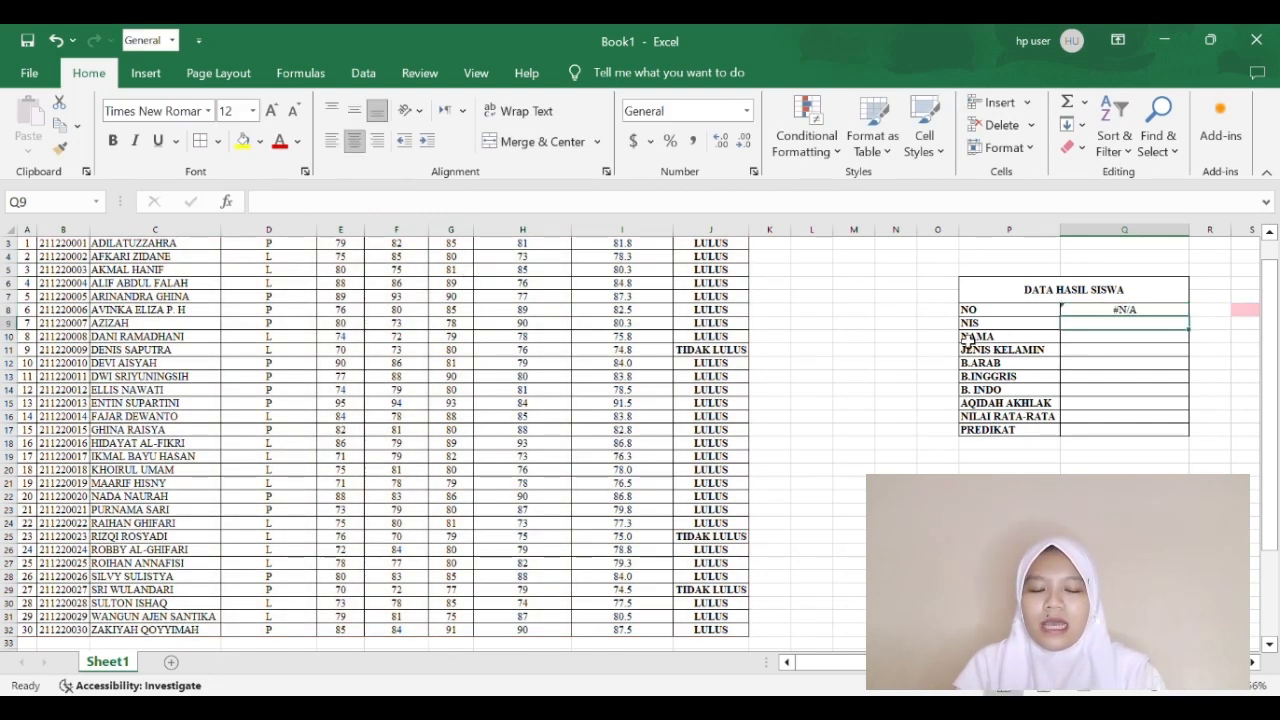
Step: Insert an IF function before the VLOOKUP in cell Q8 with the condition $S$8=0
scroll(975, 346, "right", 3)
scroll(905, 358, "right", 6)
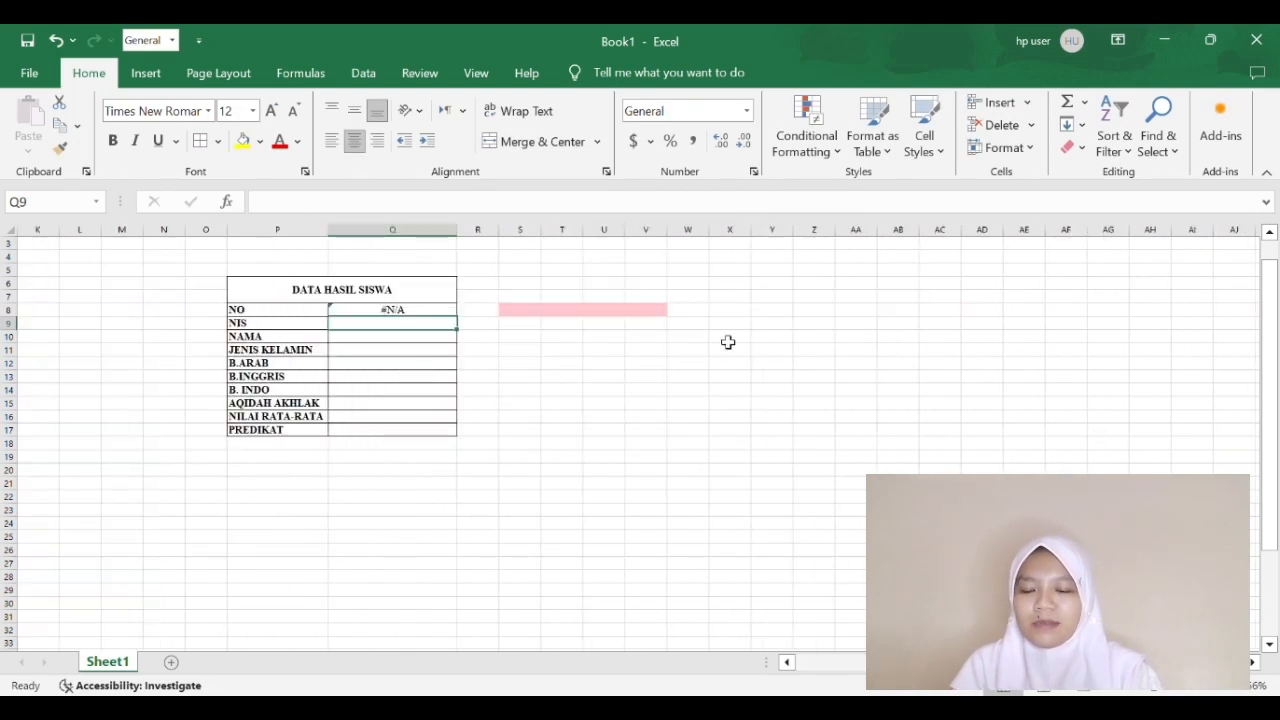
scroll(460, 340, "left", 2)
left_click(508, 318)
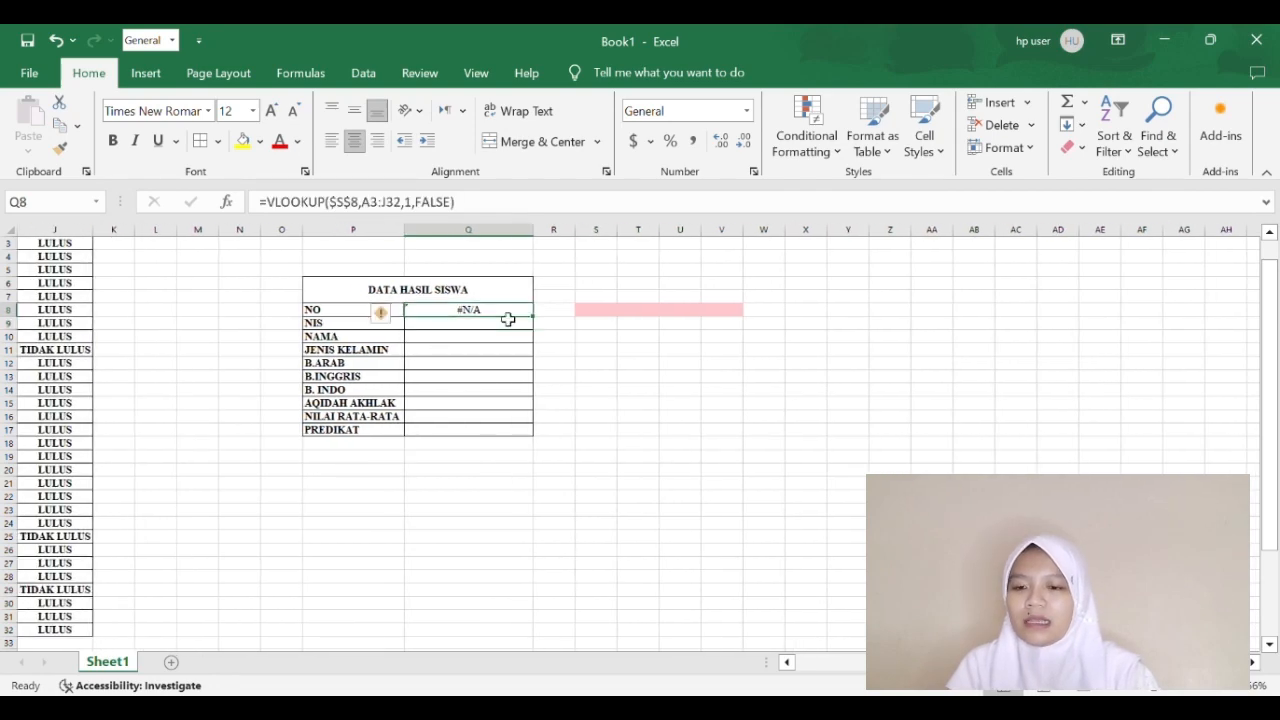
left_click(283, 210)
key("Left")
key("Left")
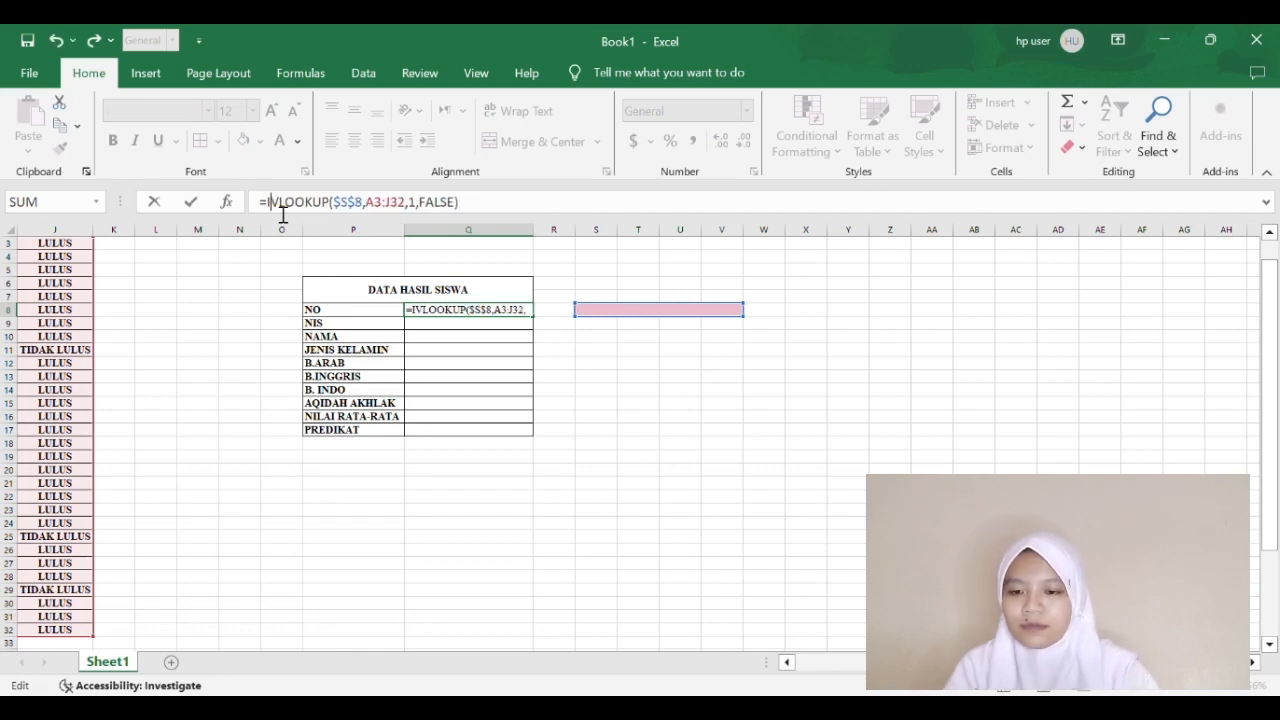
type("IF")
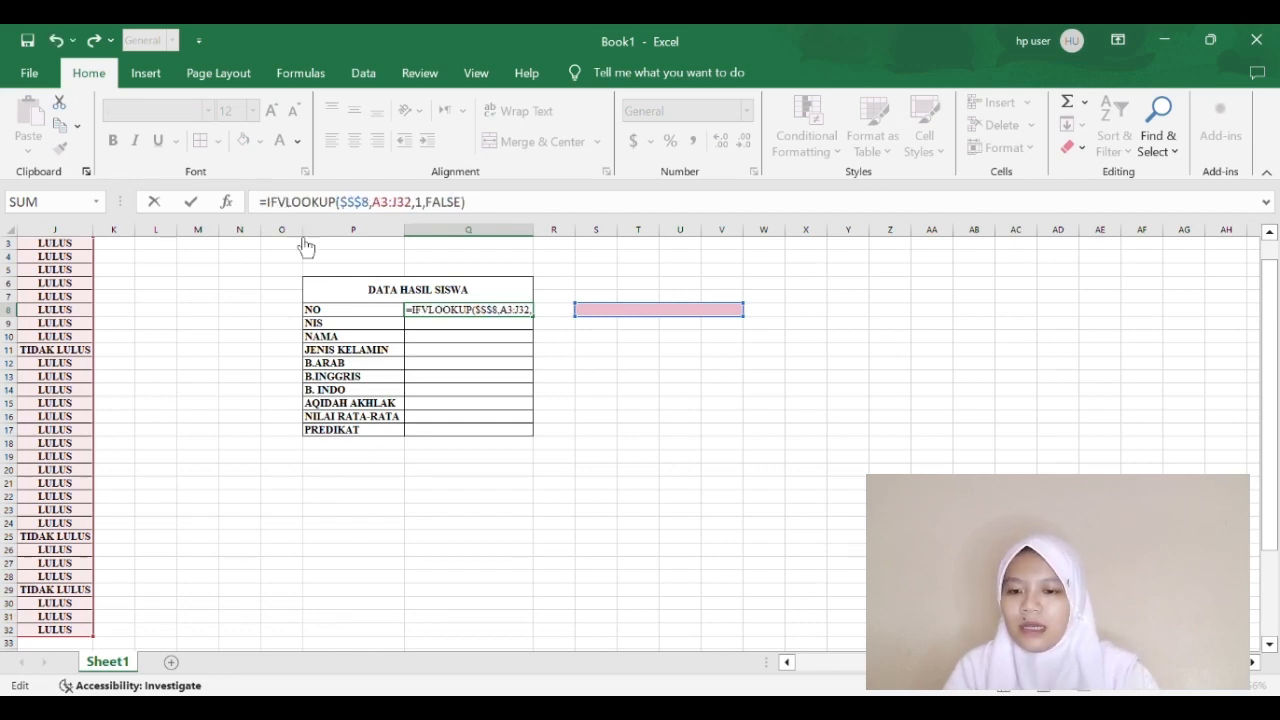
type("(")
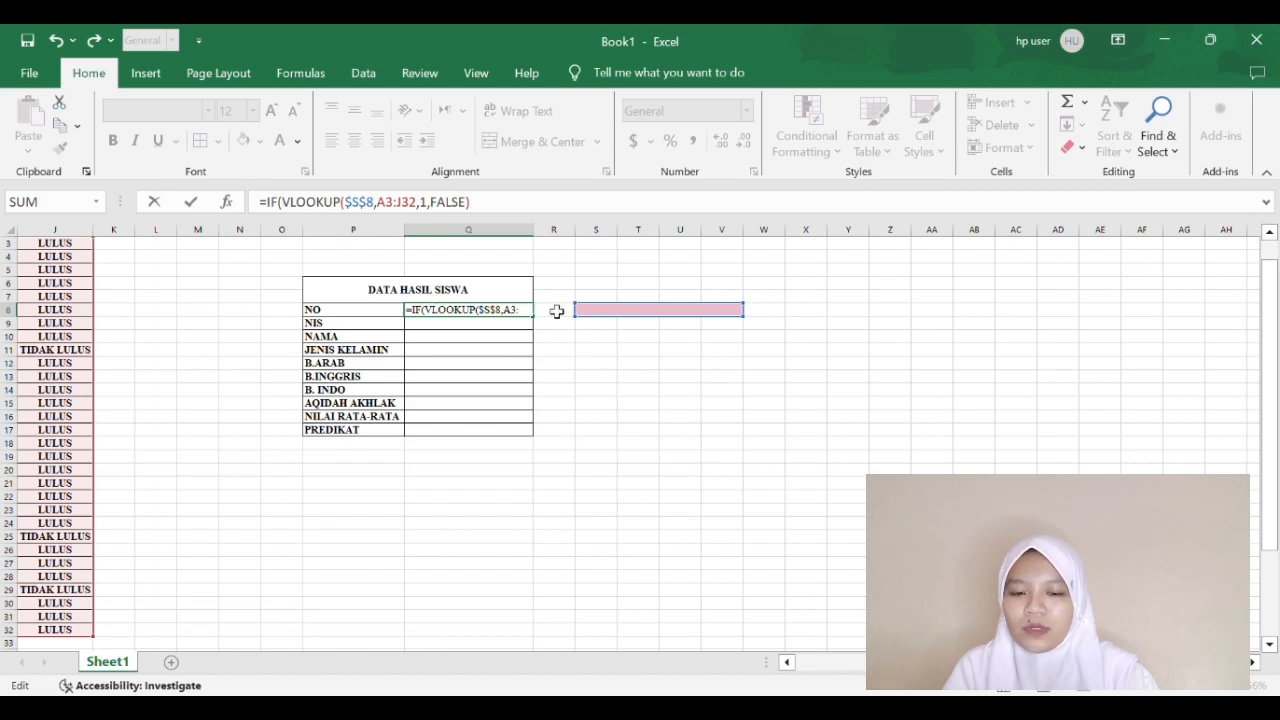
left_click(668, 317)
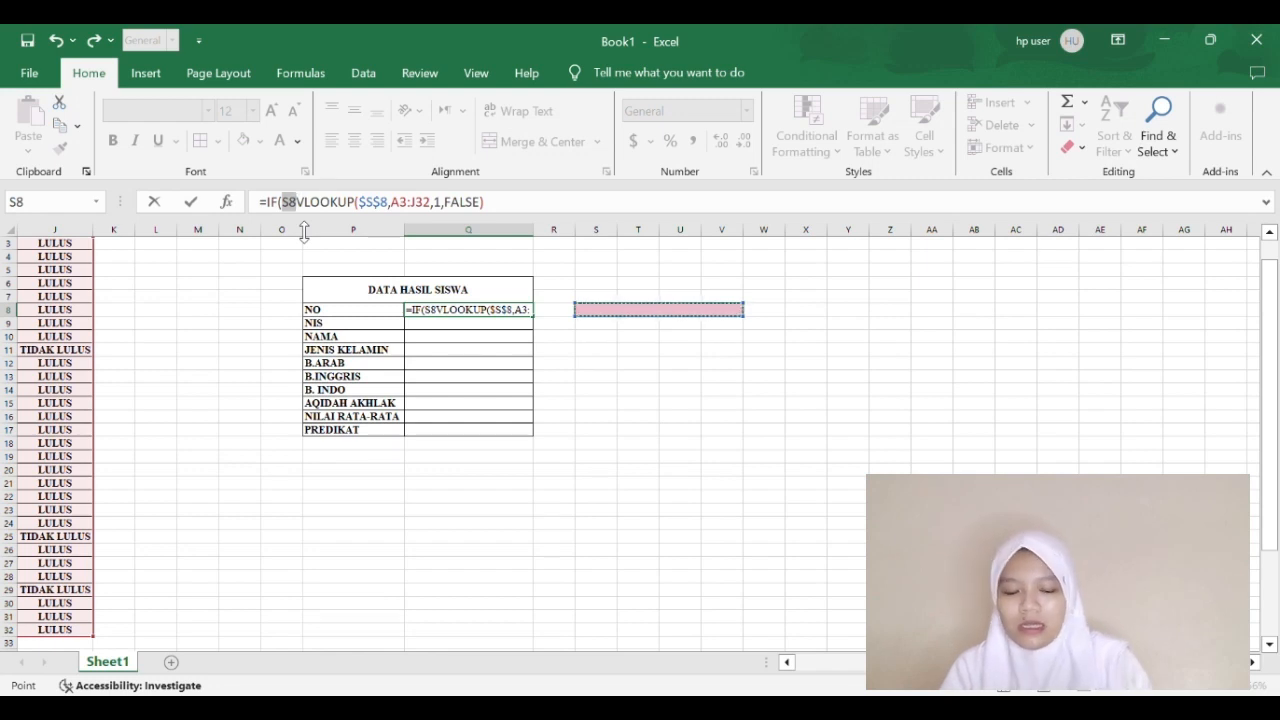
key("F4")
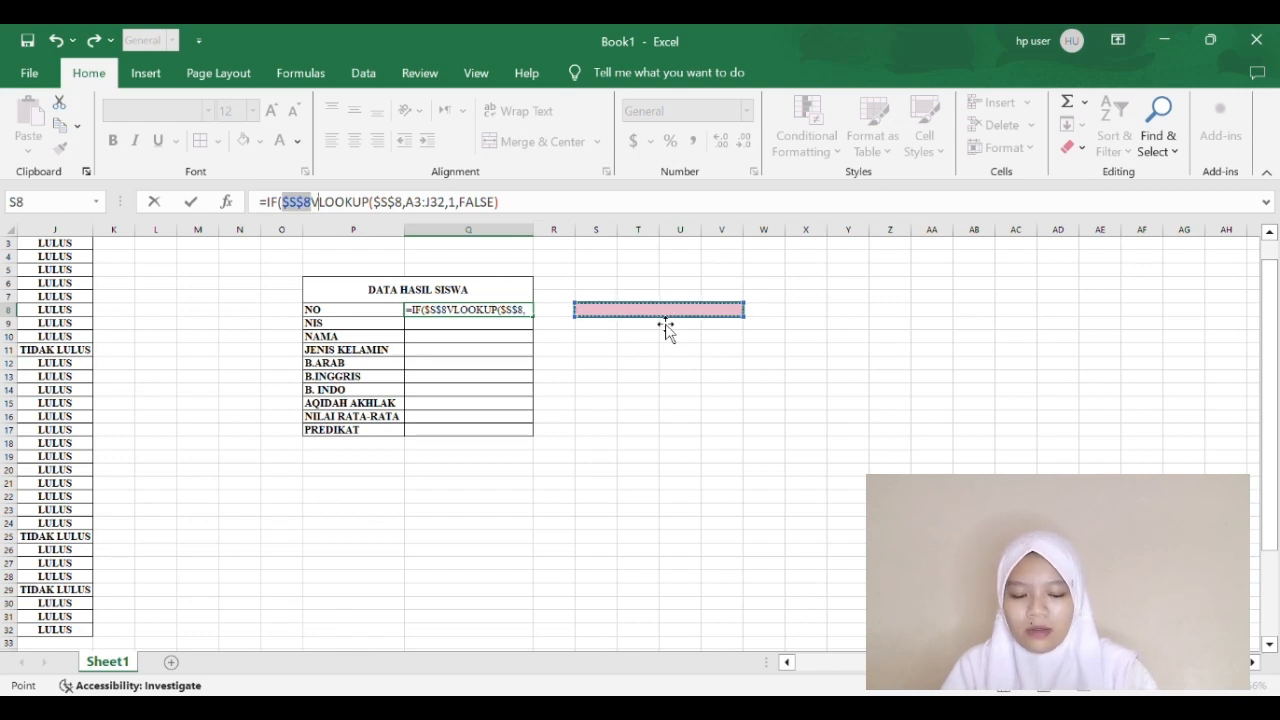
type("=0")
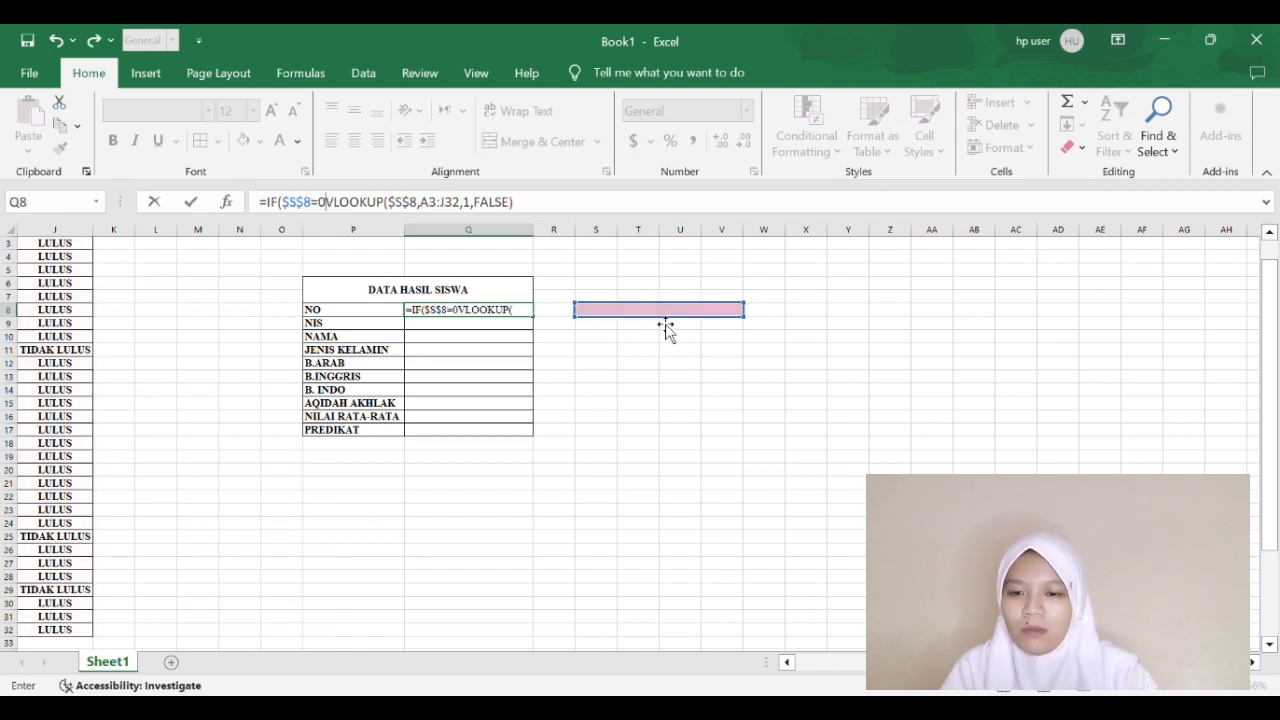
Step: Make the Q8 IF return a blank " " when true and the VLOOKUP result otherwise, completing the formula
type(",")
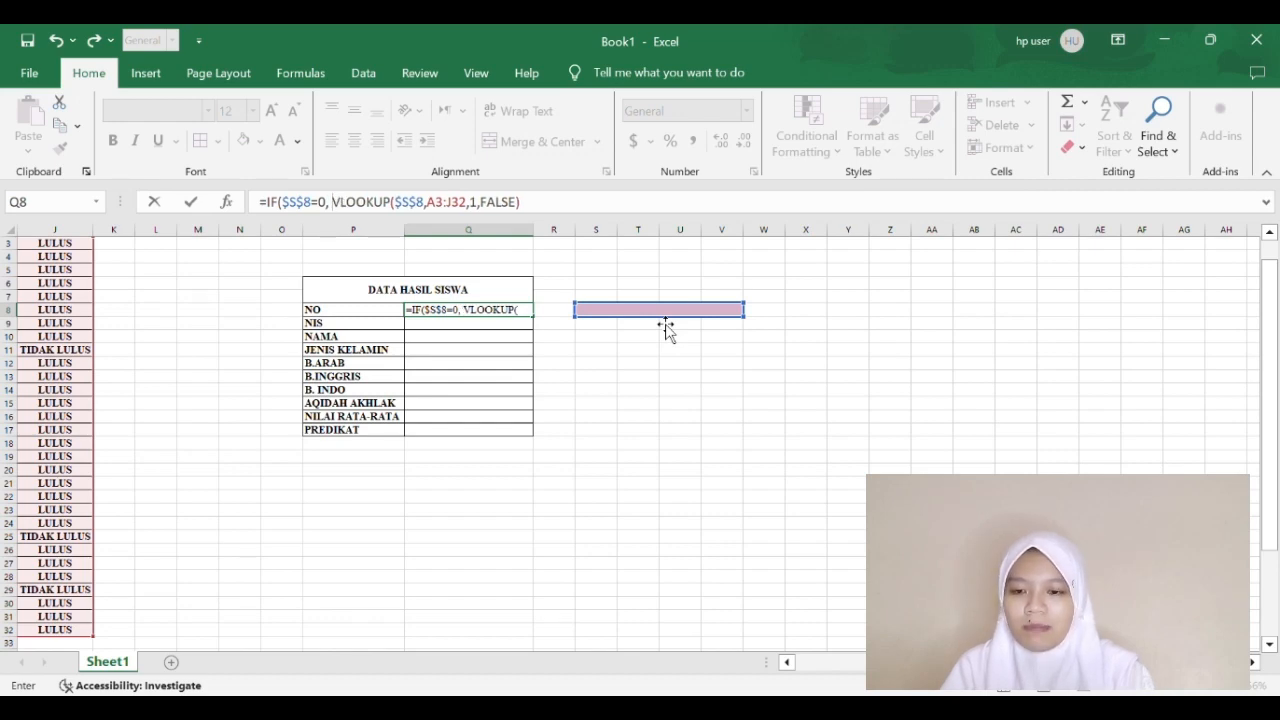
type(" \"")
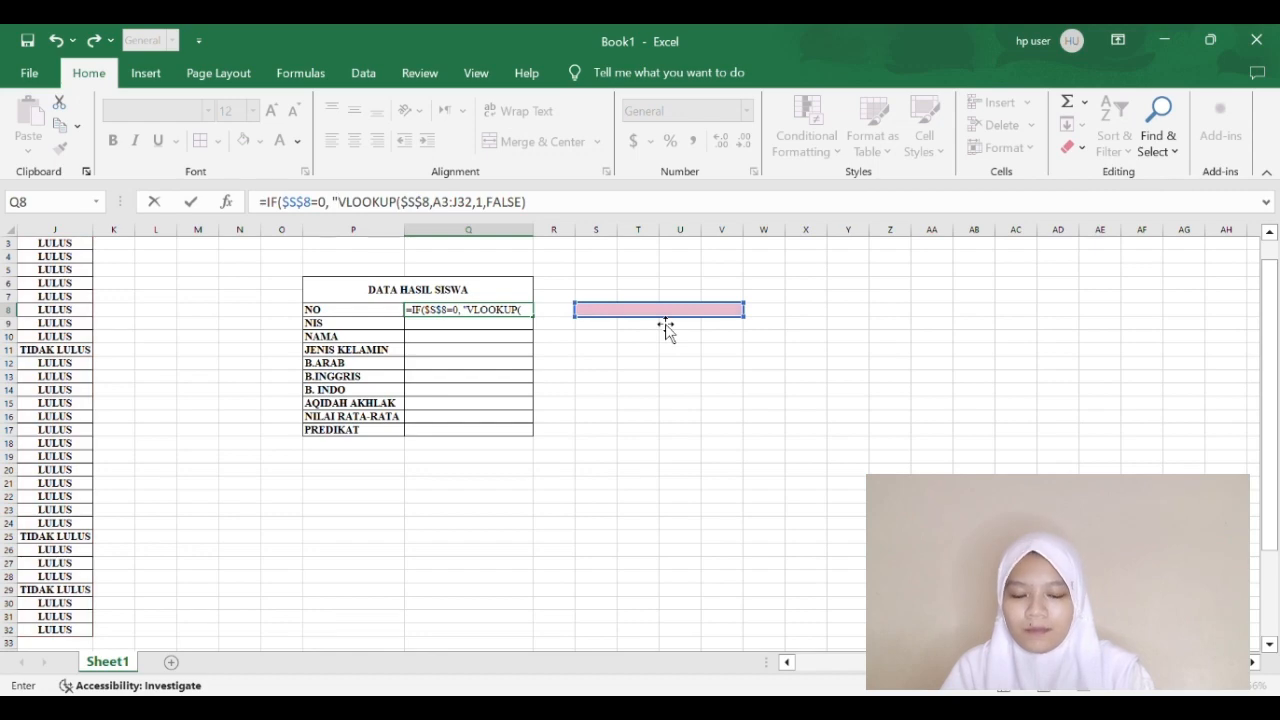
type(" \"")
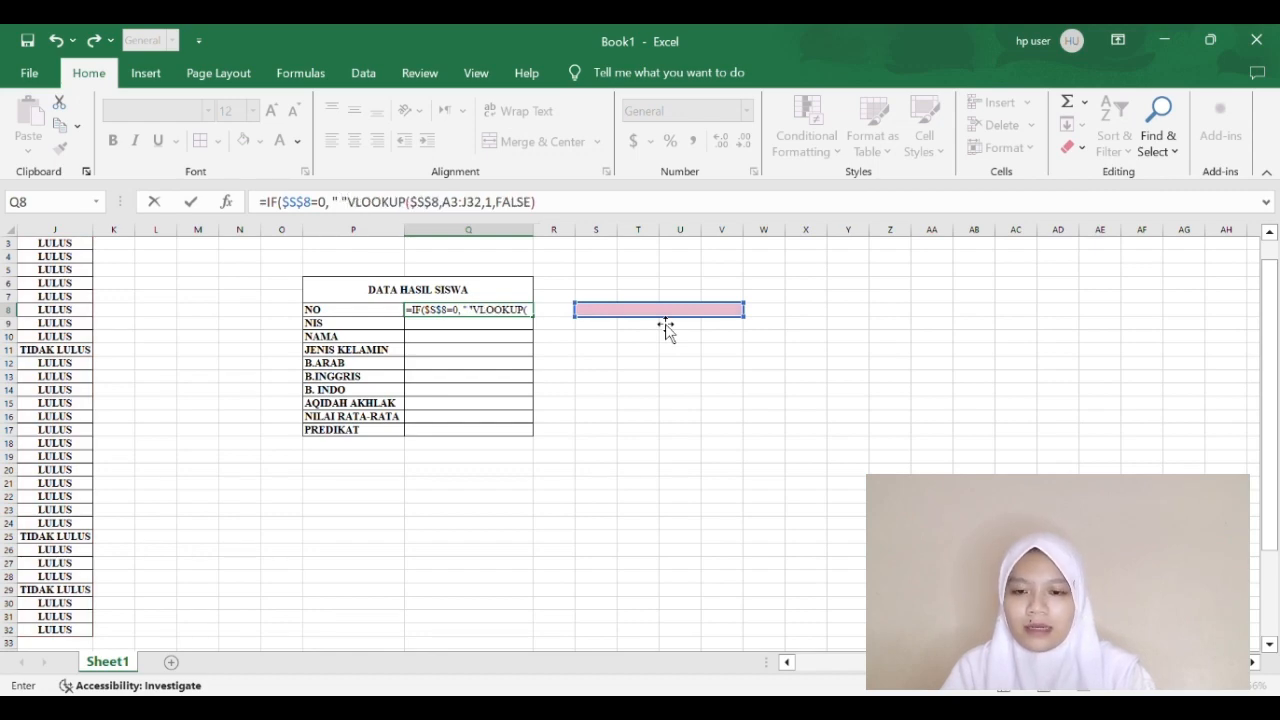
type(",")
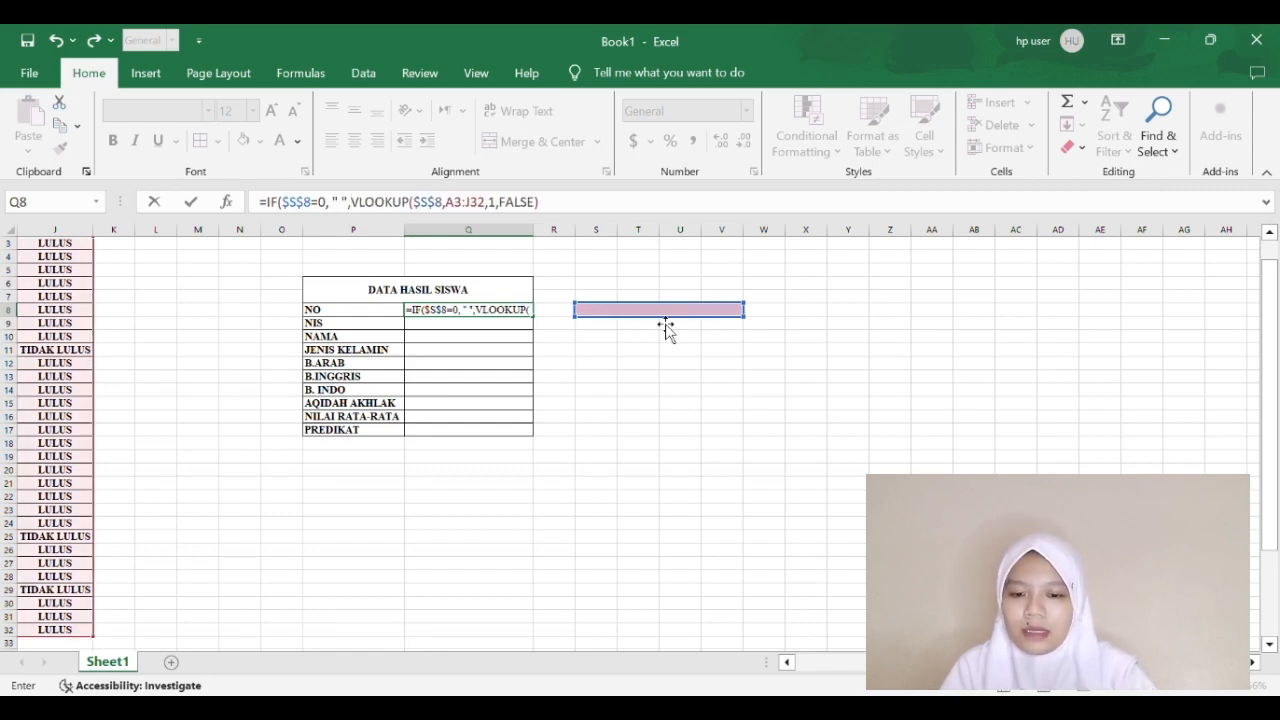
key("Return")
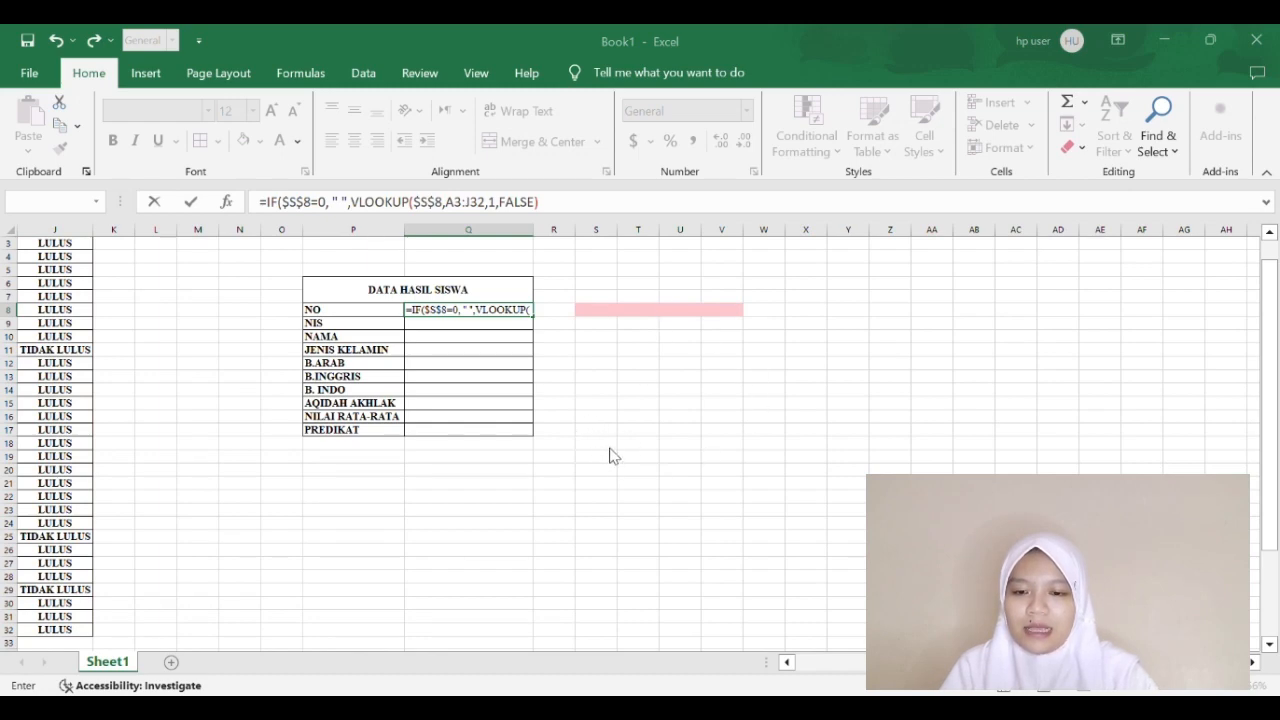
key("Return")
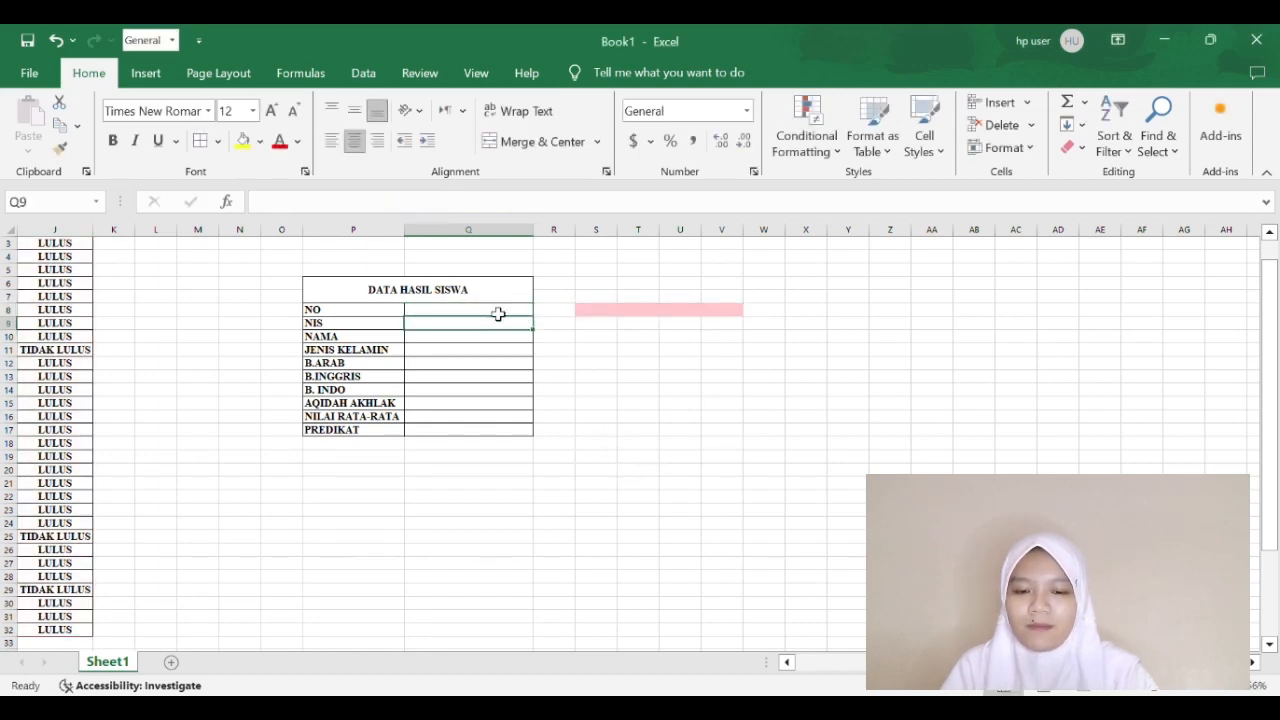
Step: Enter 1 in the pink merged cell S8 as the lookup number and check the NO result in Q8
left_click(498, 315)
left_click(684, 313)
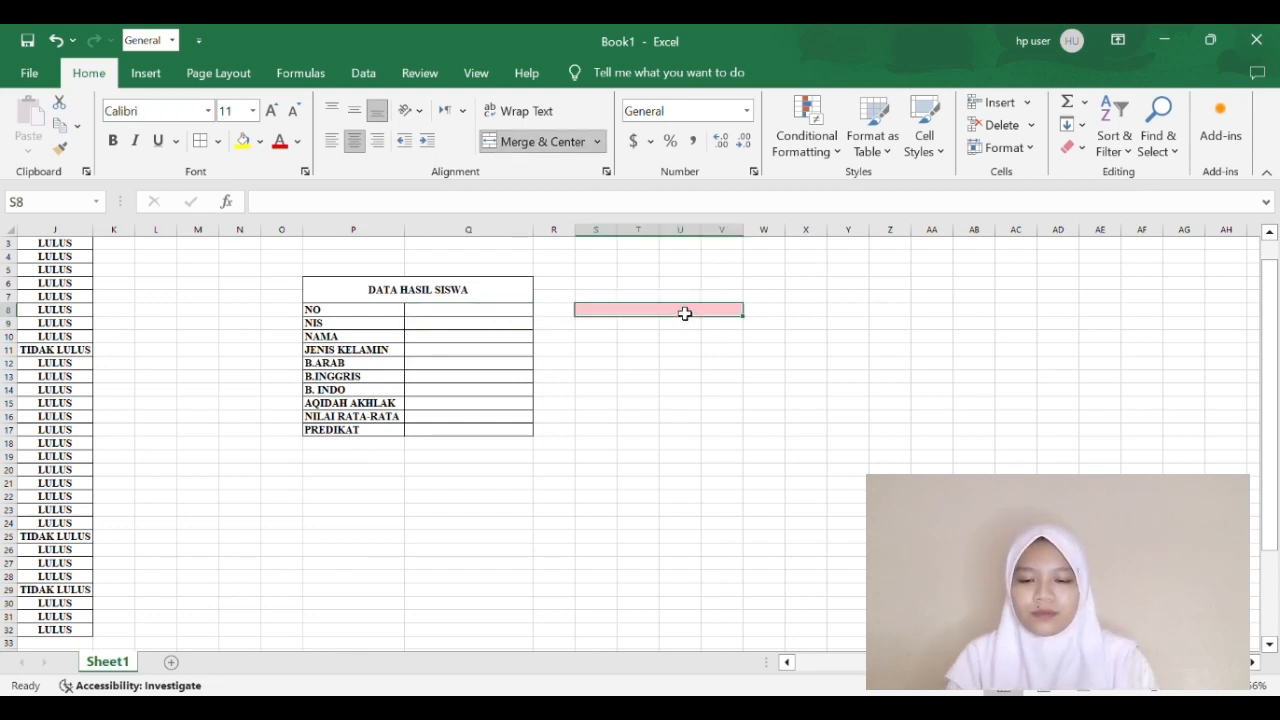
type("1")
key("Return")
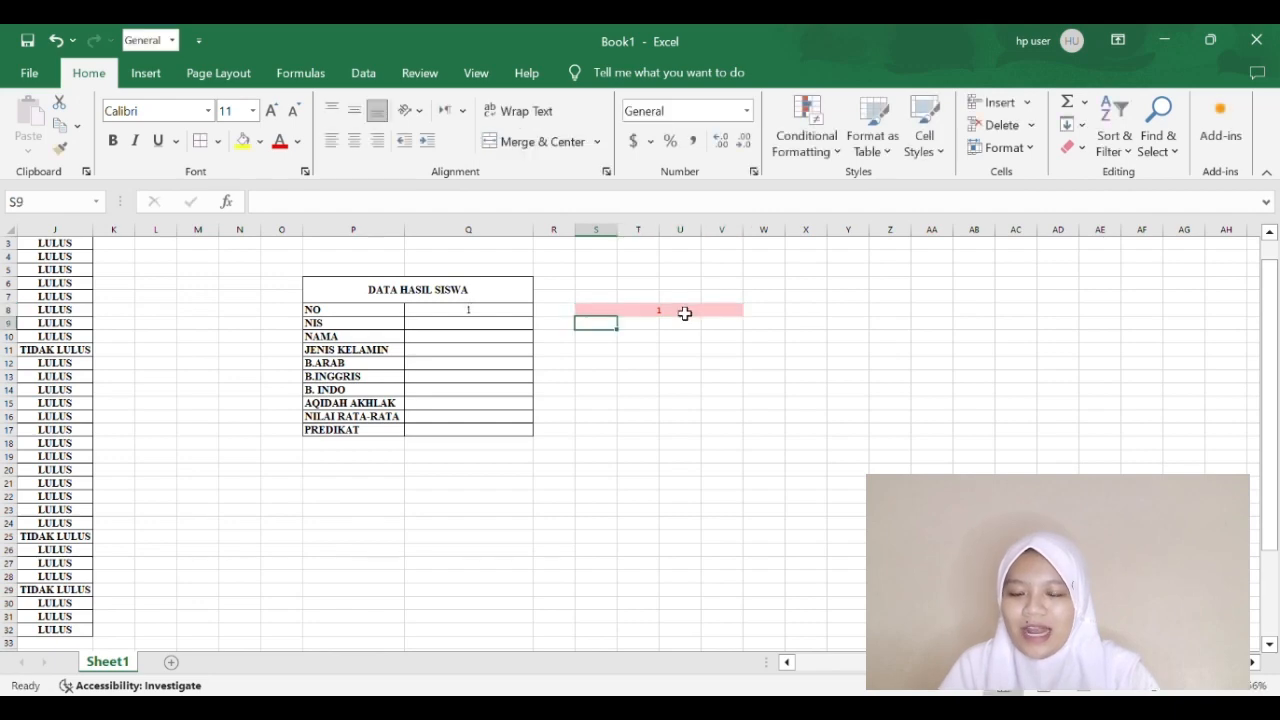
left_click(502, 316)
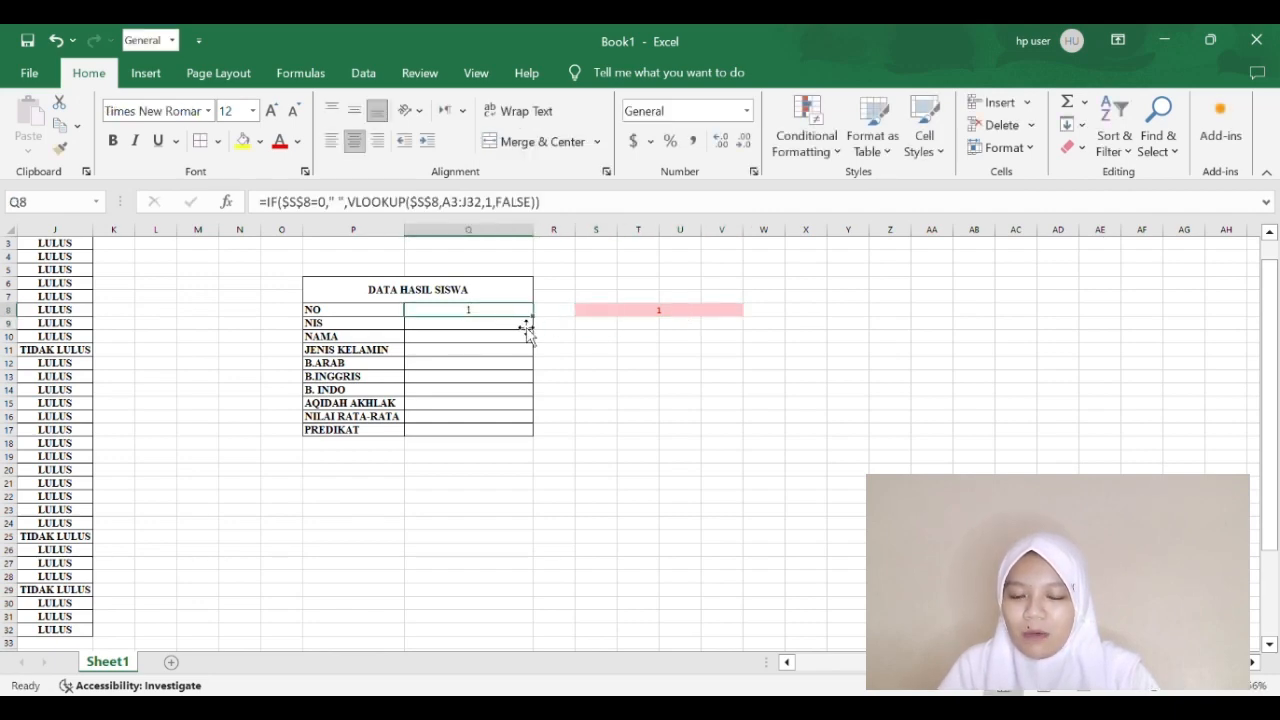
Step: Fill the Q8 lookup formula down through Q17 in the DATA HASIL SISWA table
left_click_drag(539, 322, 541, 448)
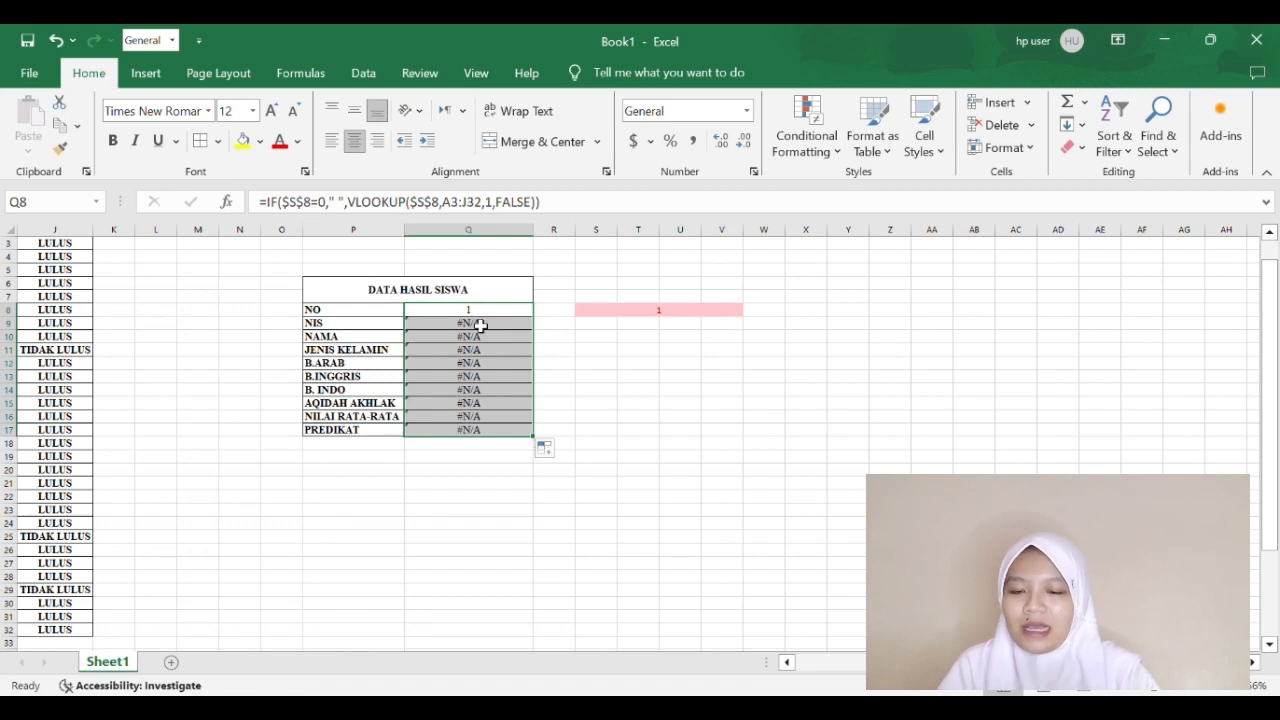
Step: Examine the filled formula in Q9 and check which column of the student data holds the NIS values
left_click(480, 324)
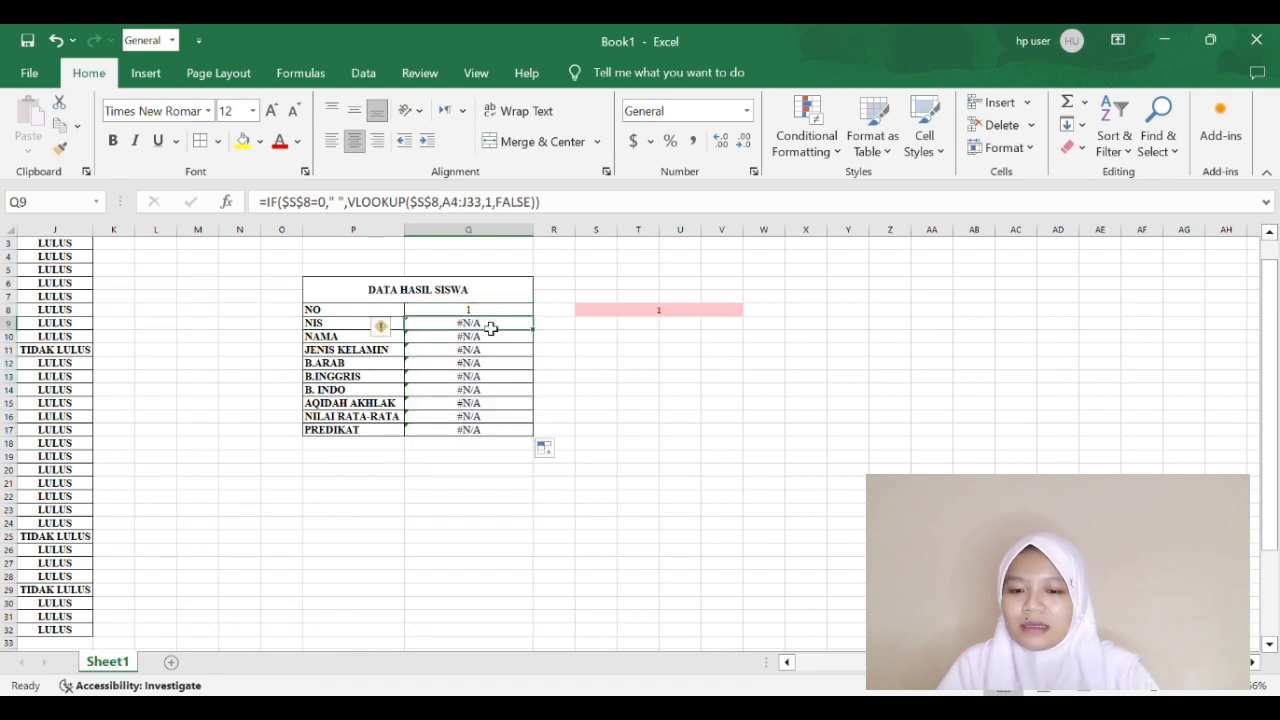
left_click(502, 208)
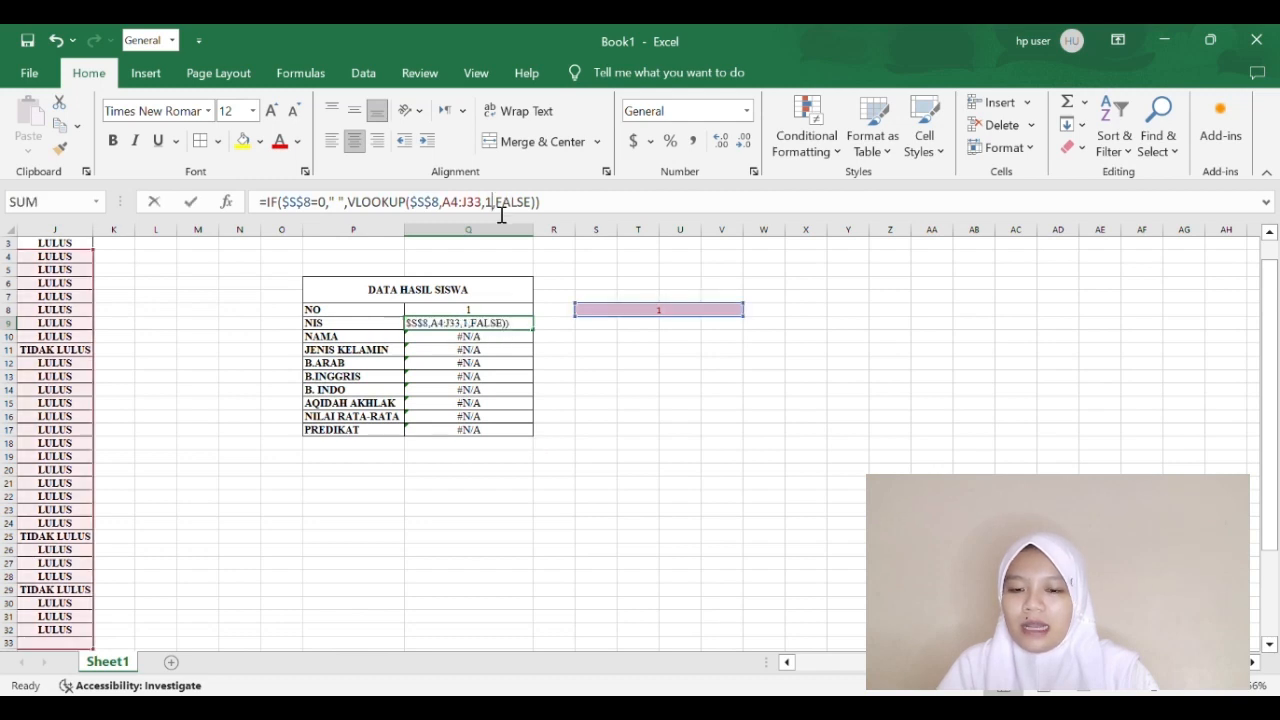
left_click(500, 312)
scroll(446, 340, "left", 1)
scroll(440, 335, "left", 1)
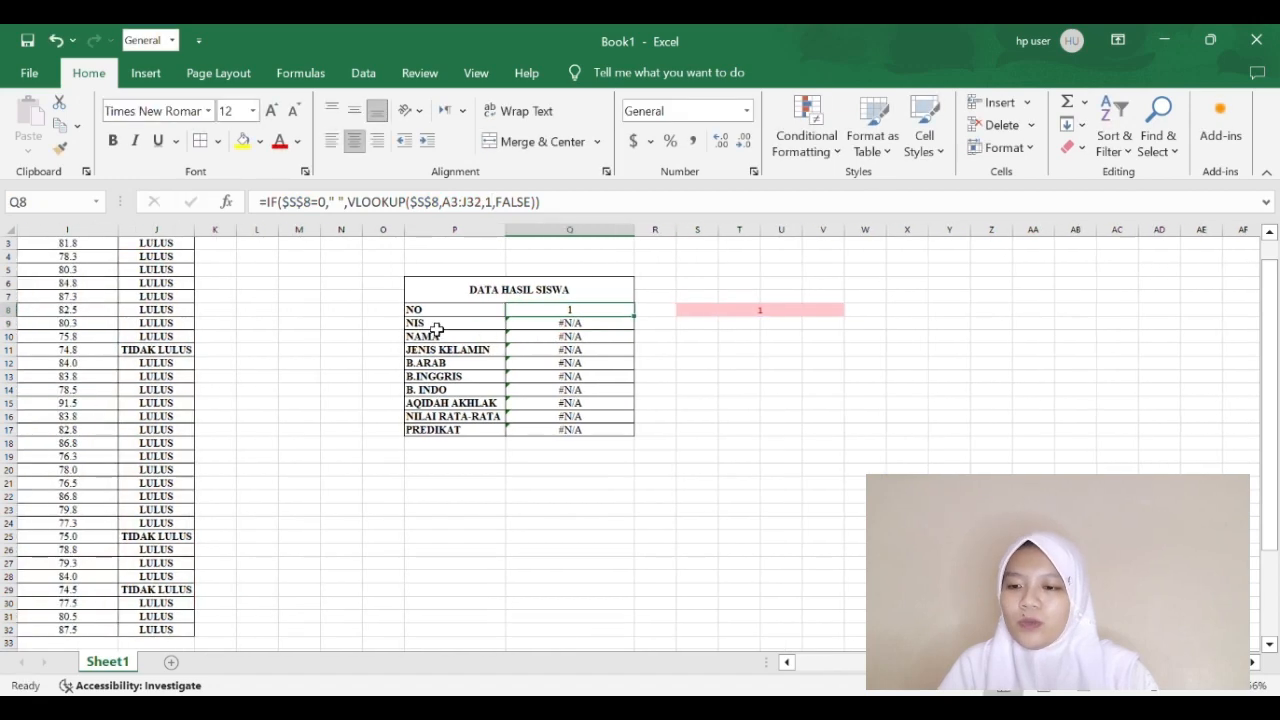
scroll(455, 334, "left", 6)
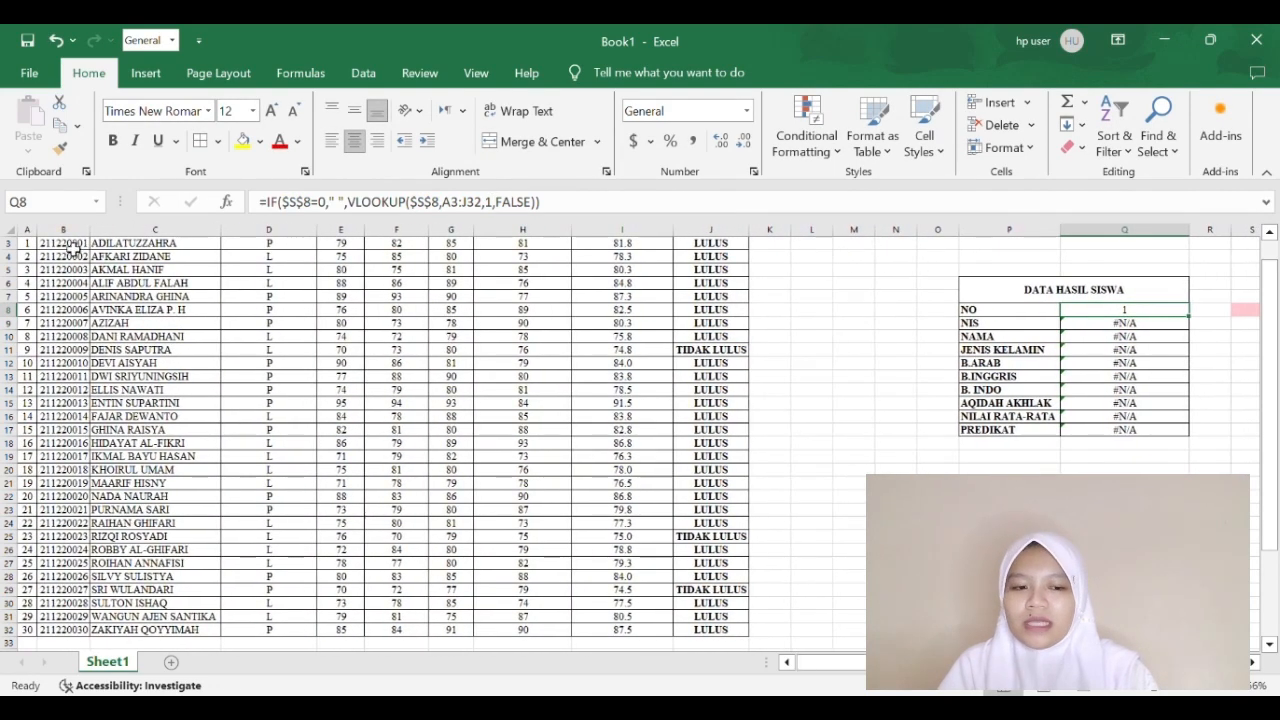
left_click(70, 248)
scroll(623, 320, "right", 4)
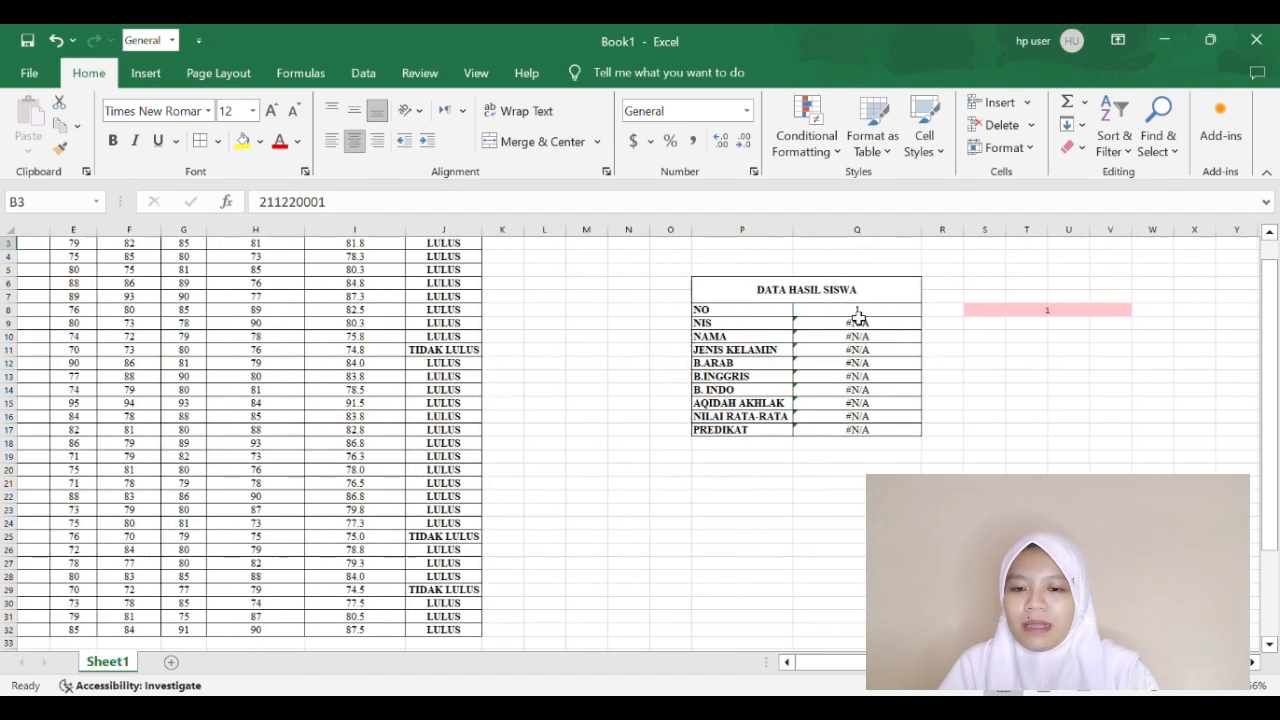
Step: Try changing the VLOOKUP column index to 2 in the filled NIS formula in Q9
left_click(843, 324)
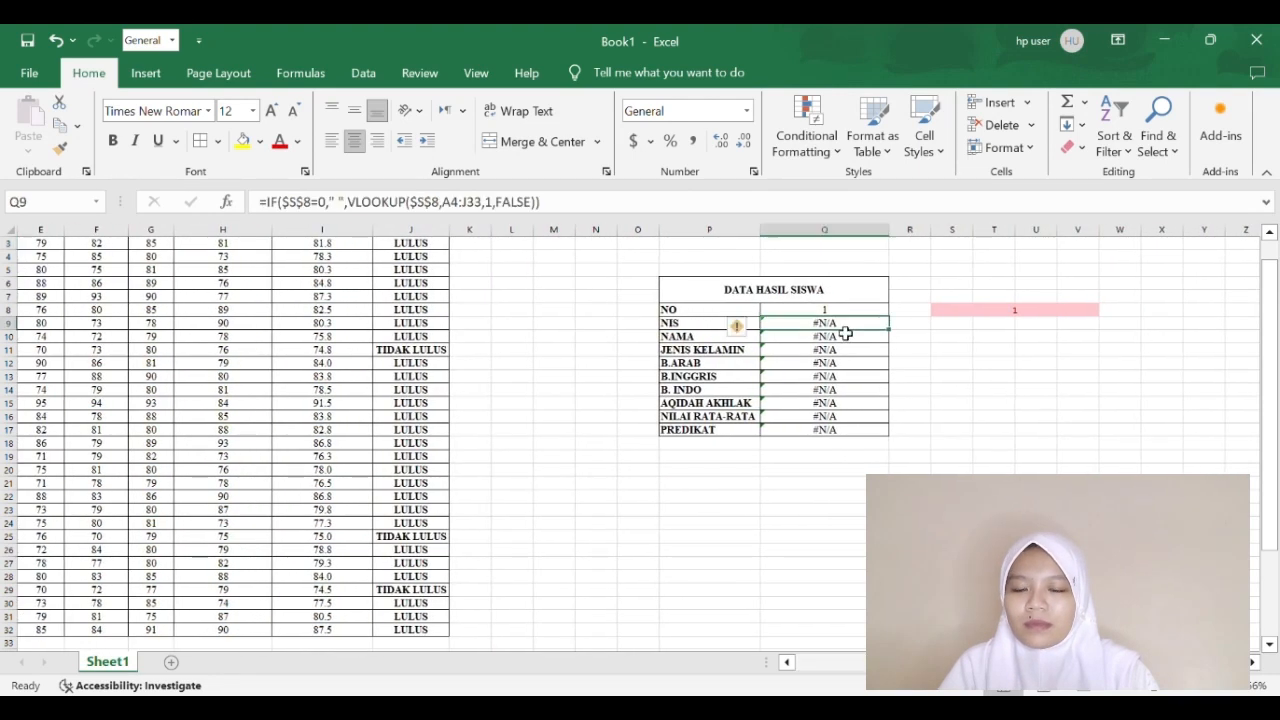
left_click(500, 205)
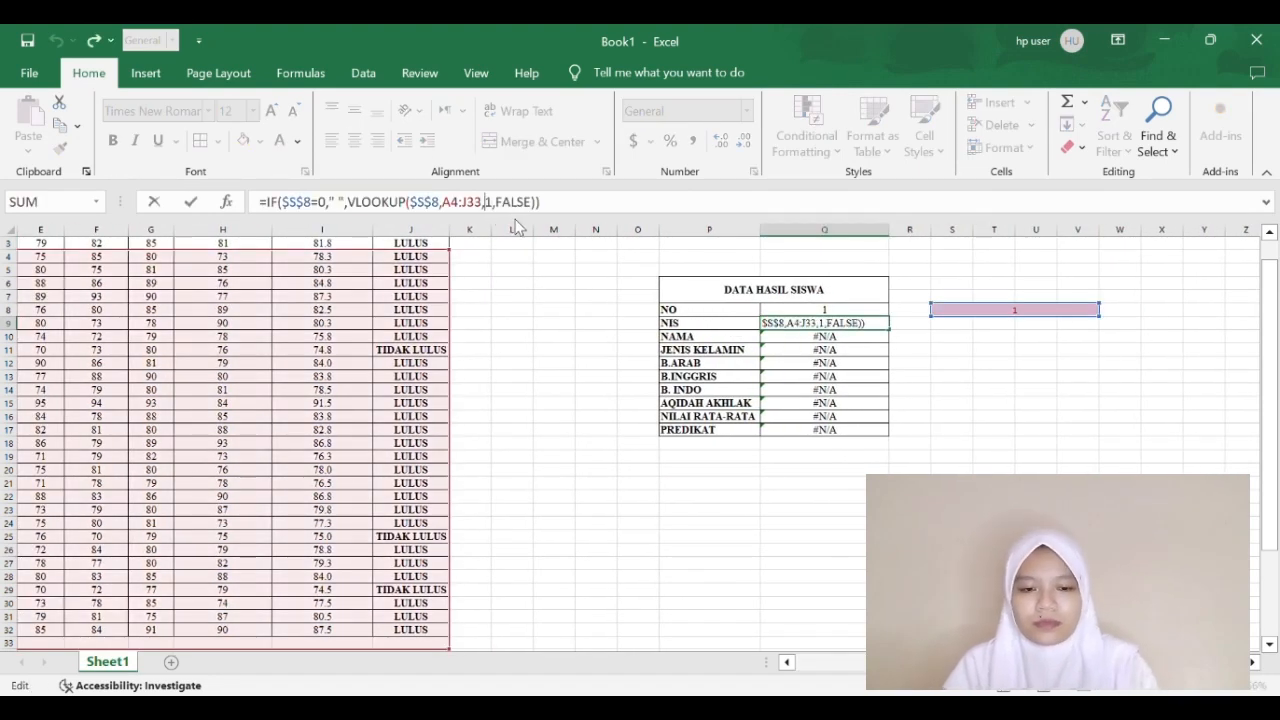
key("BackSpace")
type("1")
key("Return")
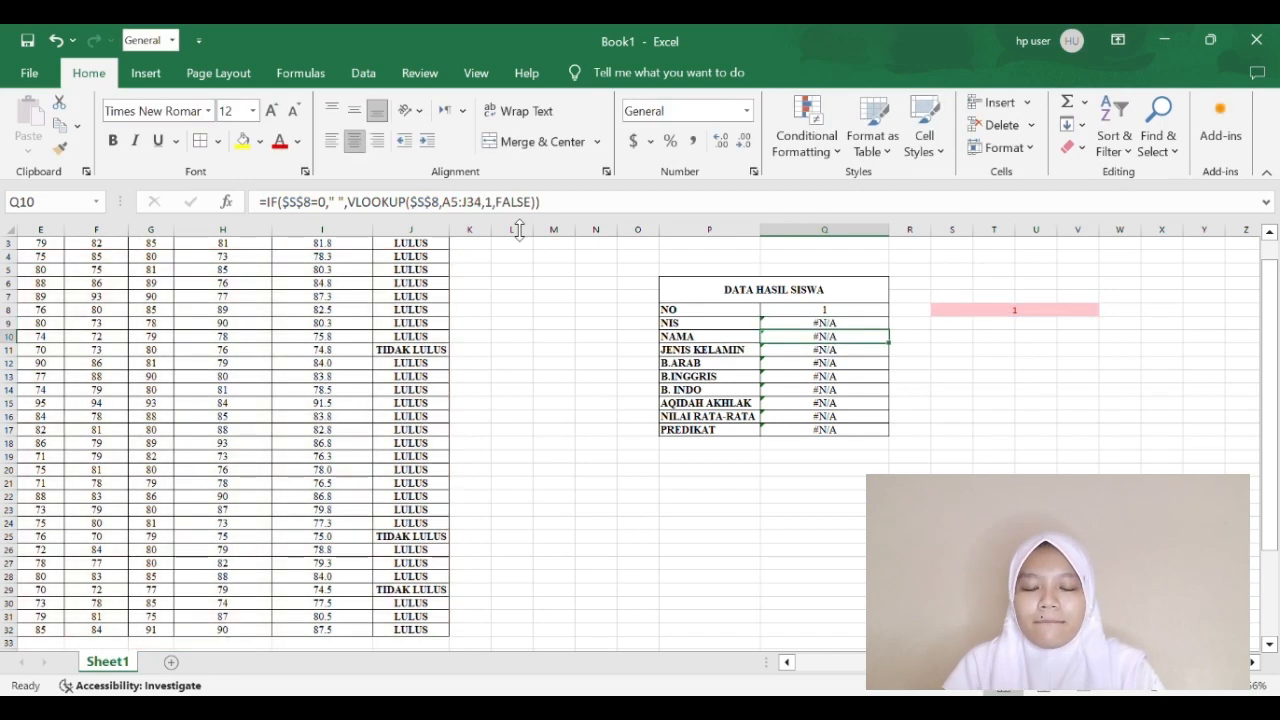
left_click(820, 327)
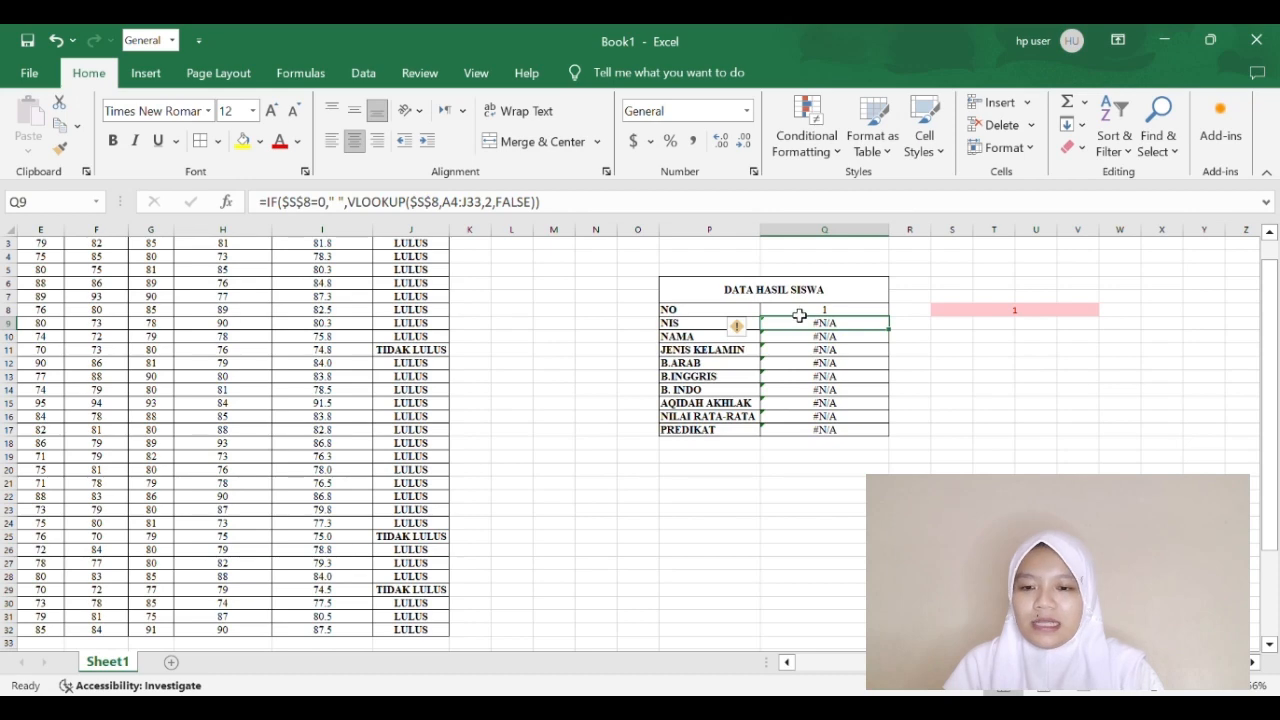
Step: Copy the complete formula text of cell Q8, keeping the A3:J32 range, without altering the cell
left_click(800, 316)
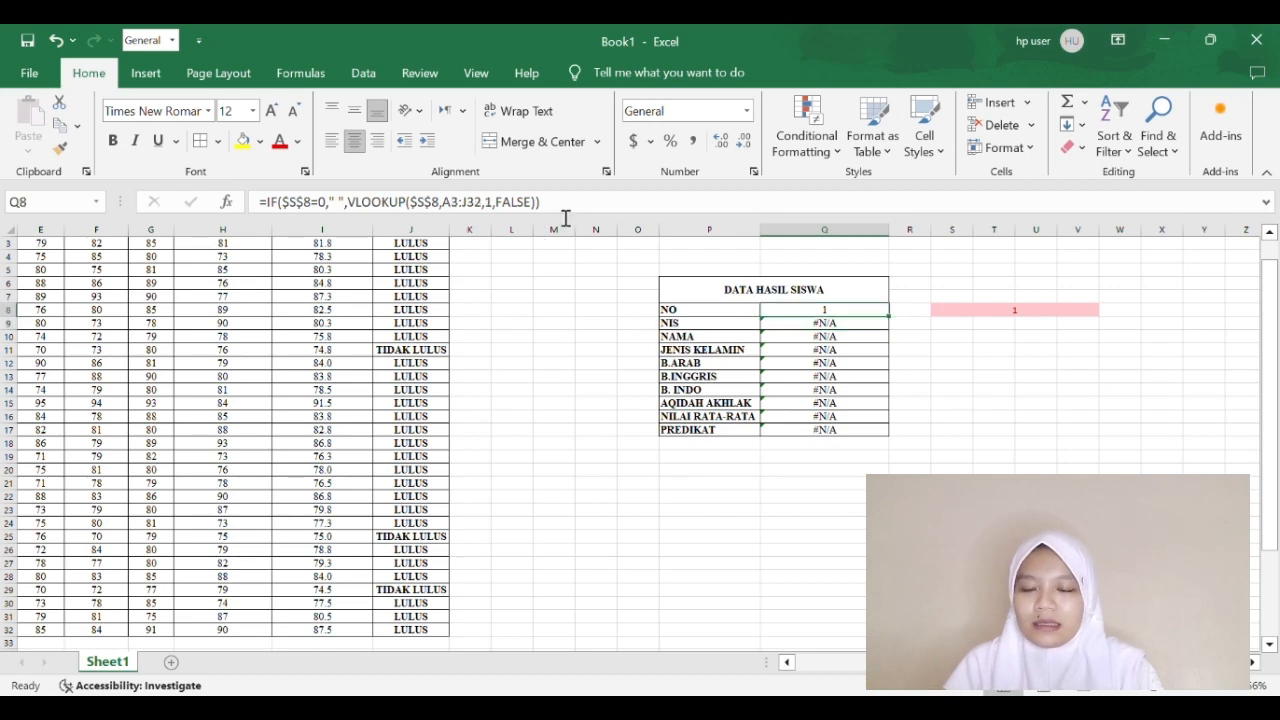
left_click_drag(563, 217, 455, 218)
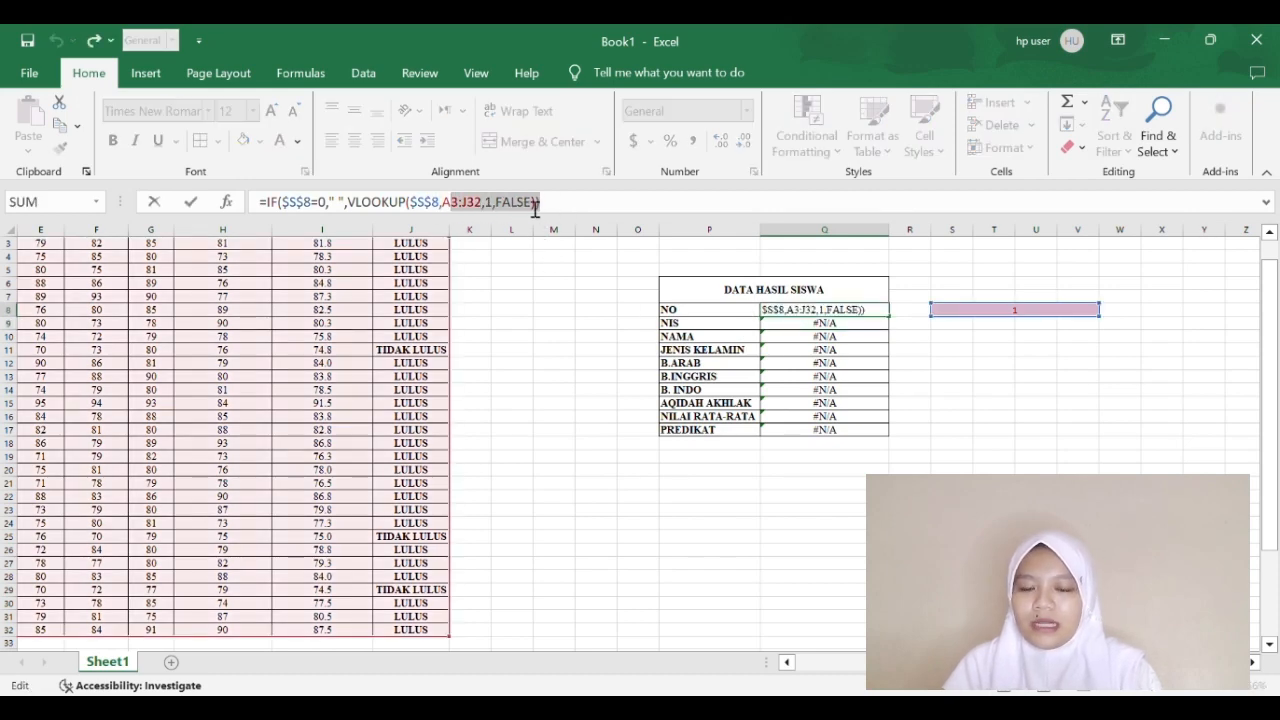
left_click(568, 215)
left_click_drag(563, 212, 263, 224)
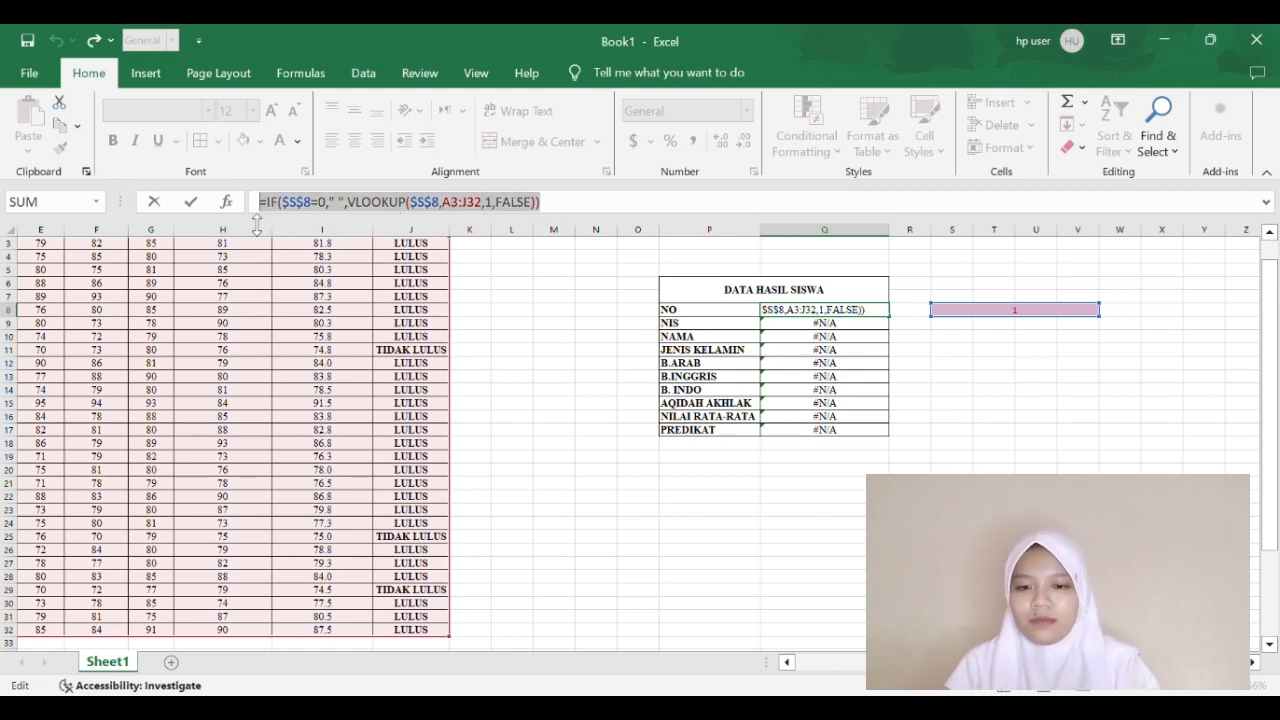
key("ctrl+c")
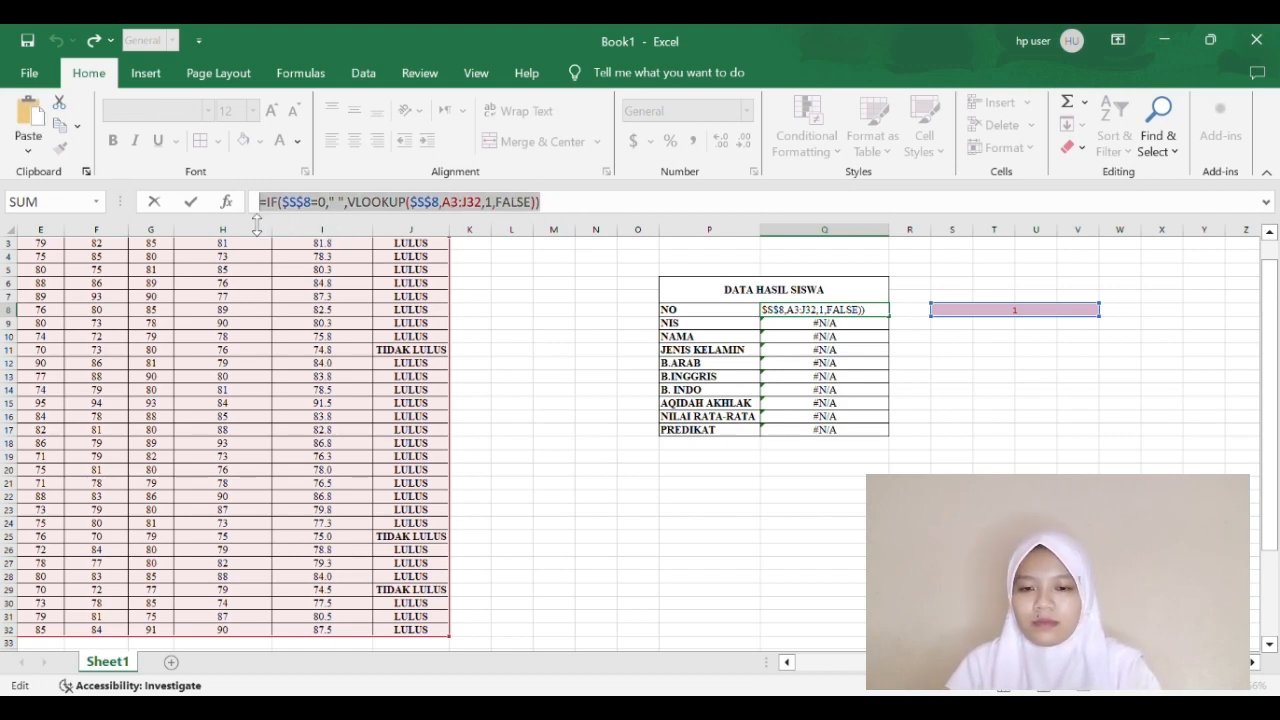
left_click(600, 218)
key("Return")
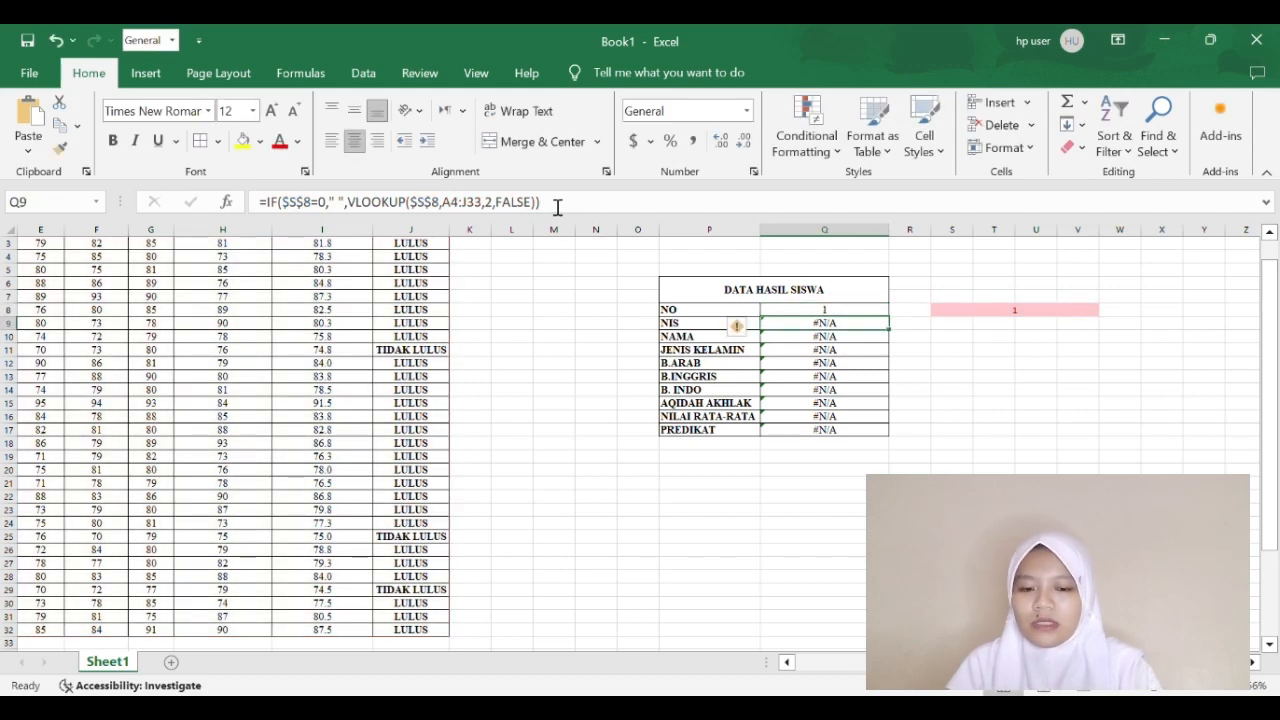
Step: Replace the NIS formula in Q9 with the copied Q8 formula using column index 2
left_click_drag(550, 204, 263, 229)
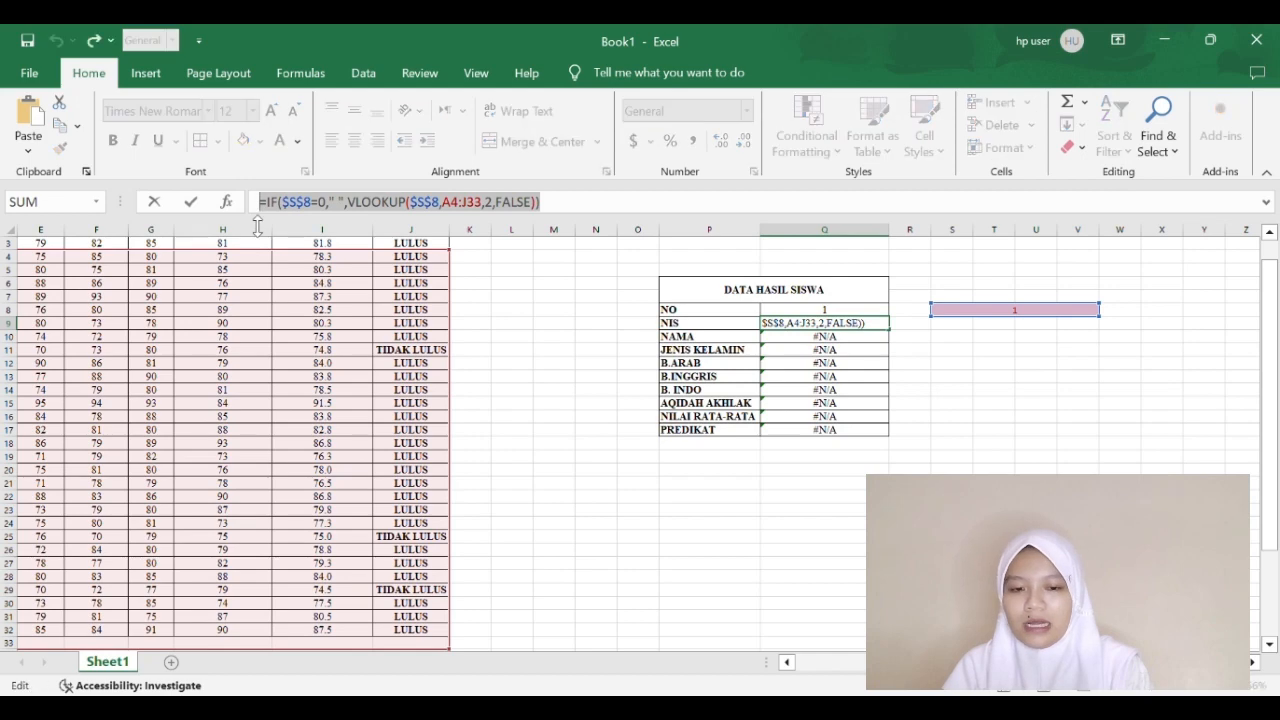
key("BackSpace")
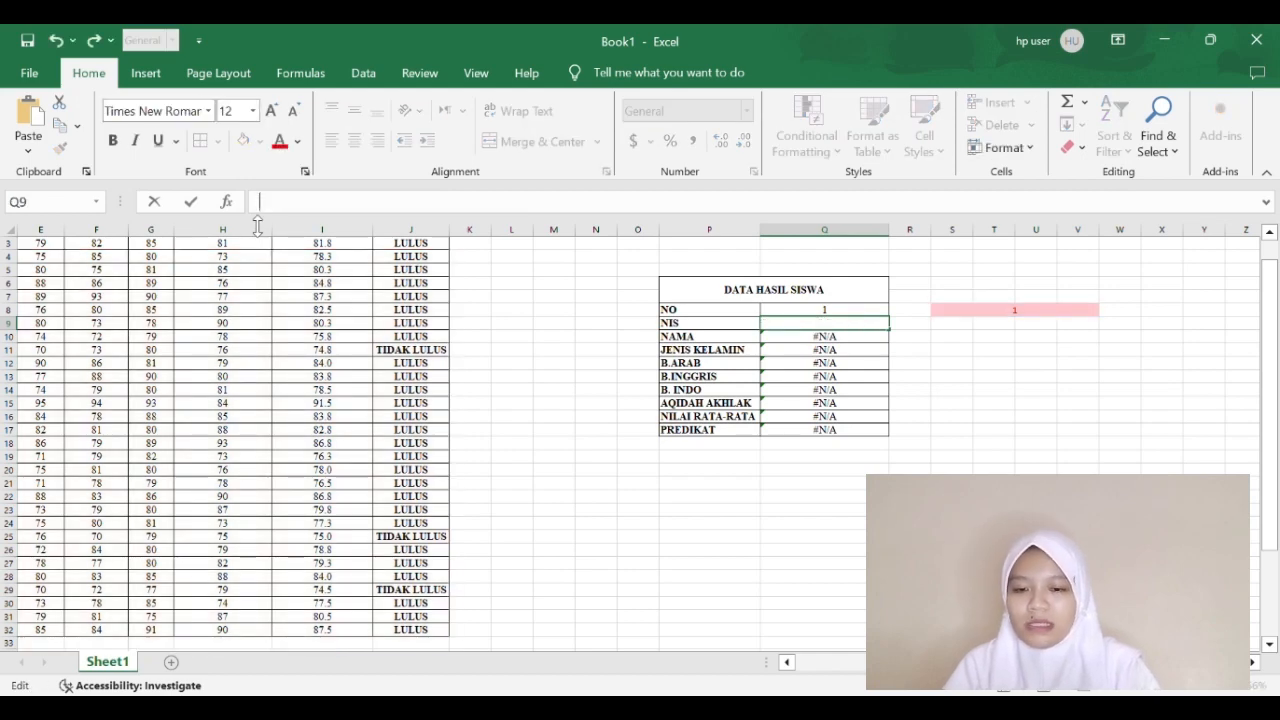
key("ctrl+v")
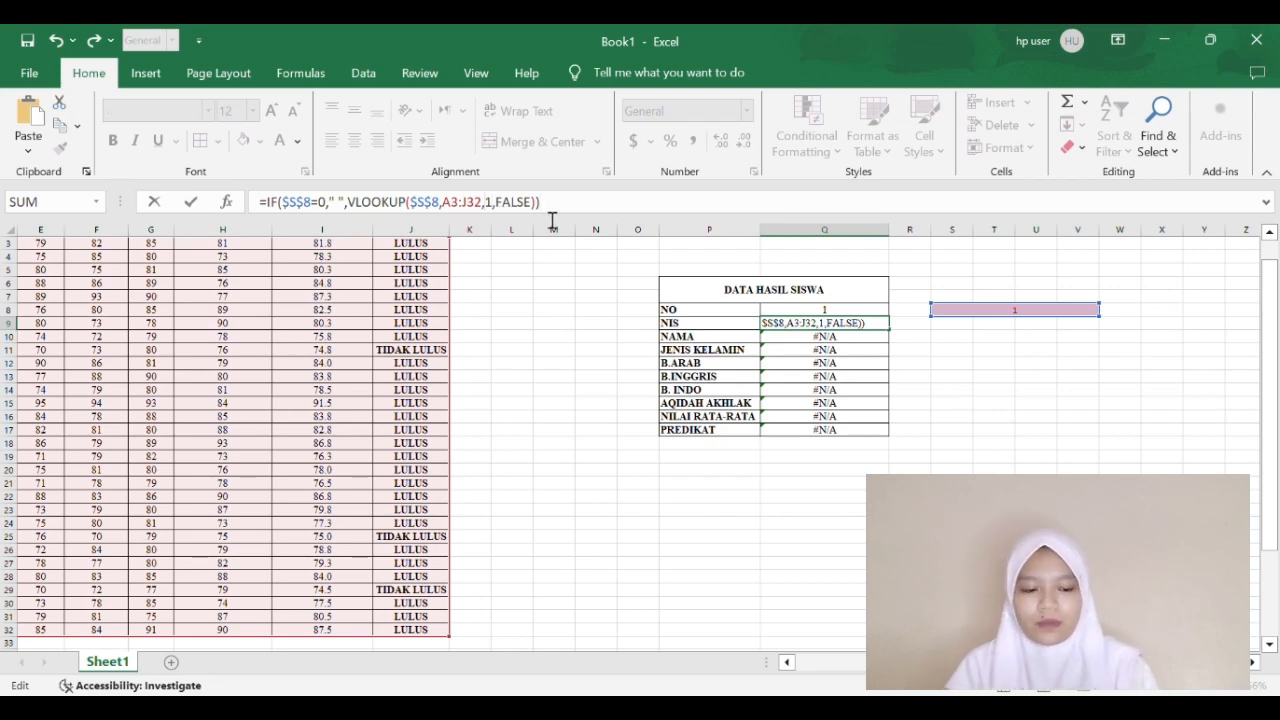
key("BackSpace")
type("2")
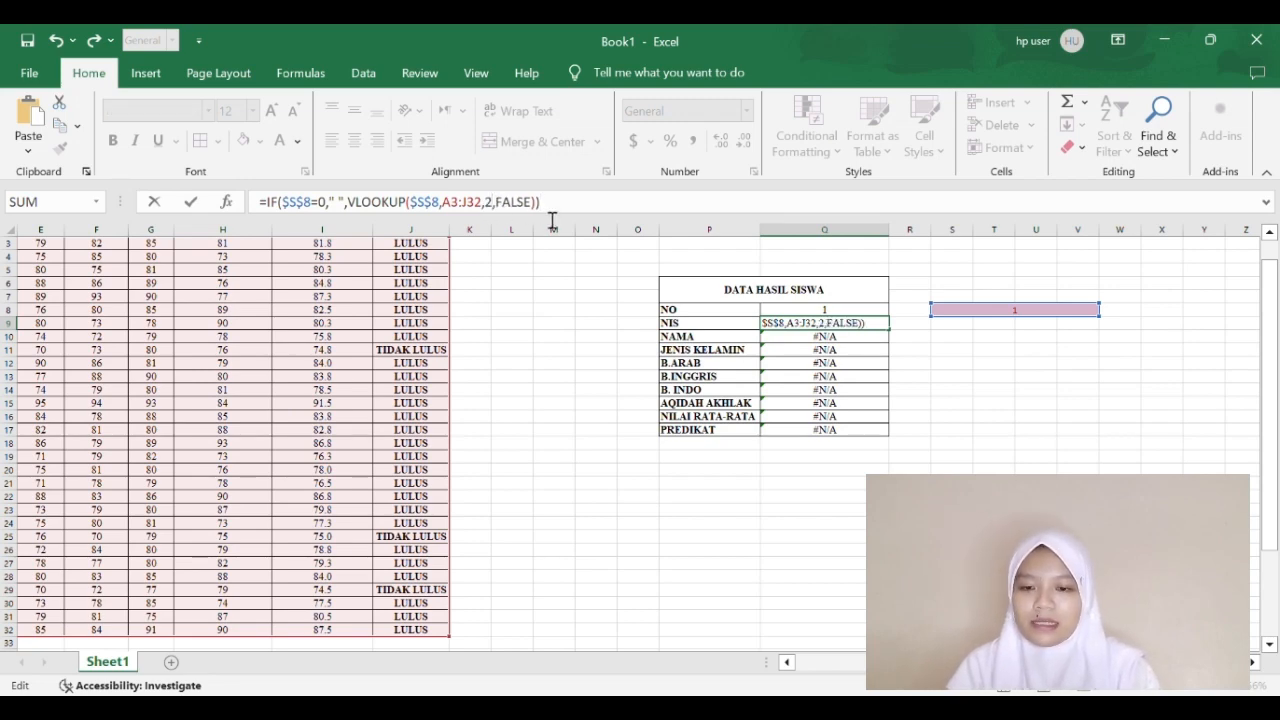
key("Return")
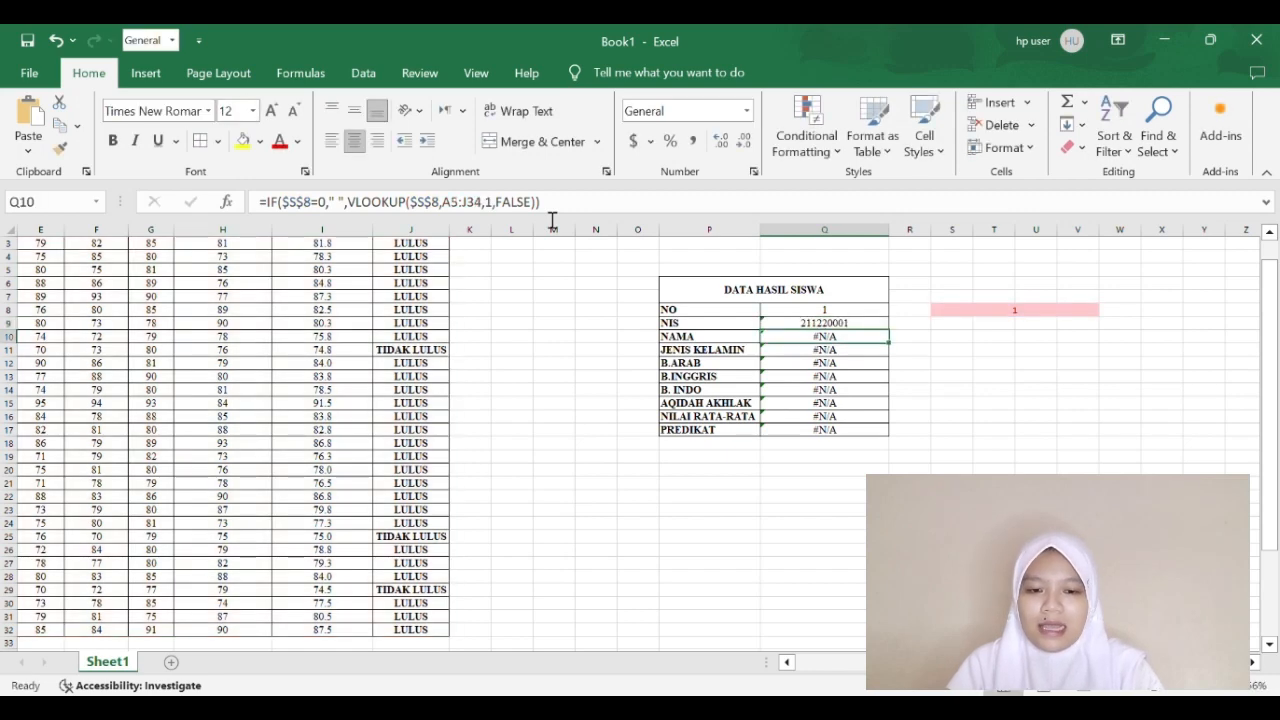
Step: Replace the NAMA formula in Q10 with the copied Q8 formula using column index 3
left_click(818, 340)
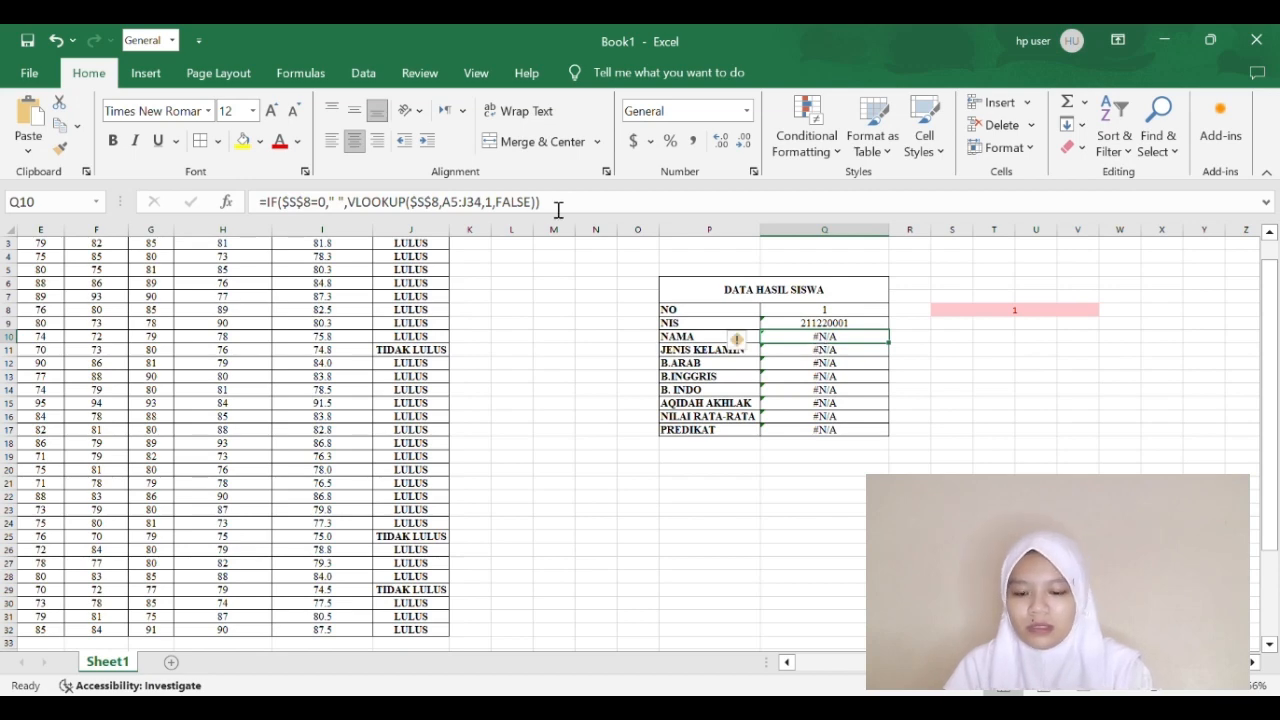
left_click_drag(542, 204, 252, 205)
key("BackSpace")
key("ctrl+v")
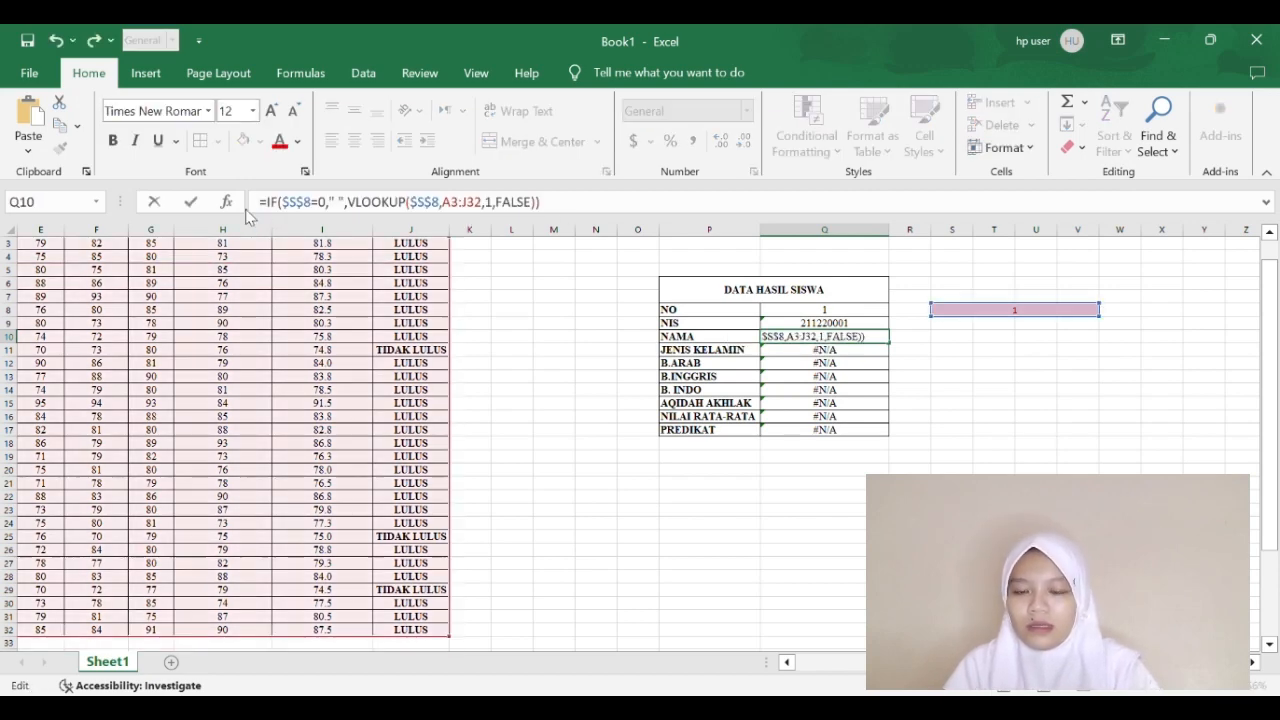
left_click(492, 203)
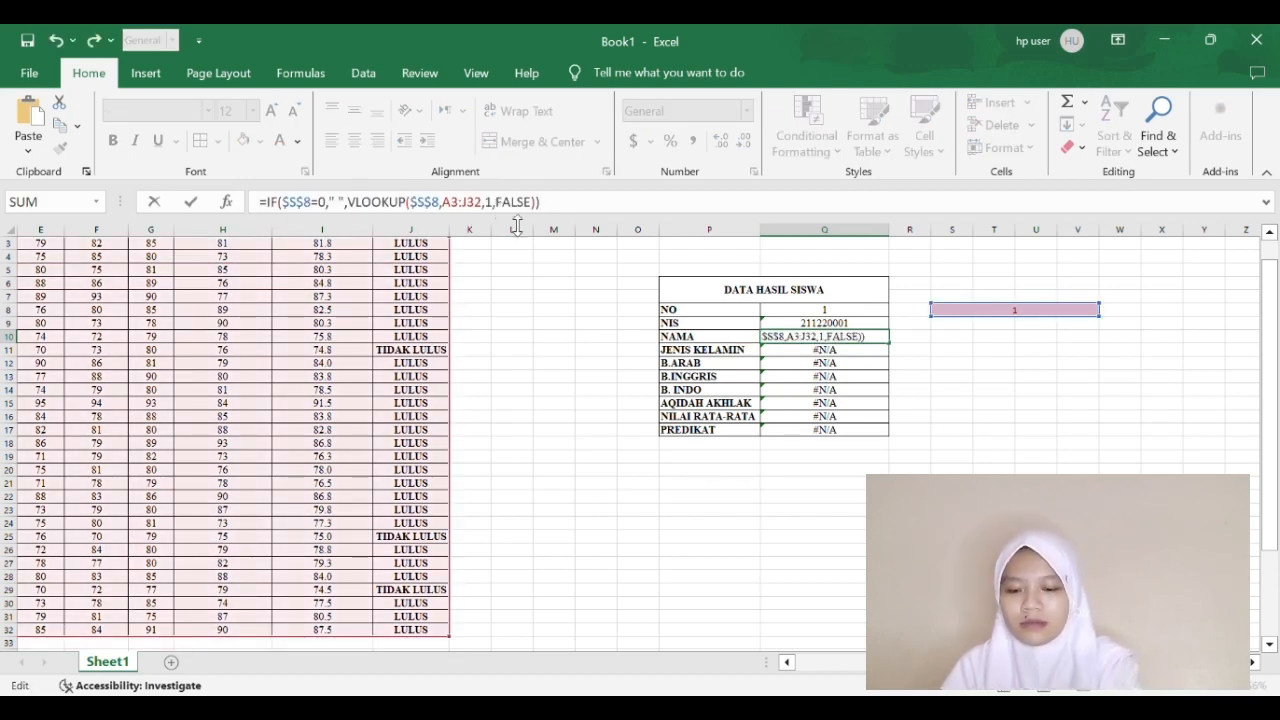
key("BackSpace")
type("3")
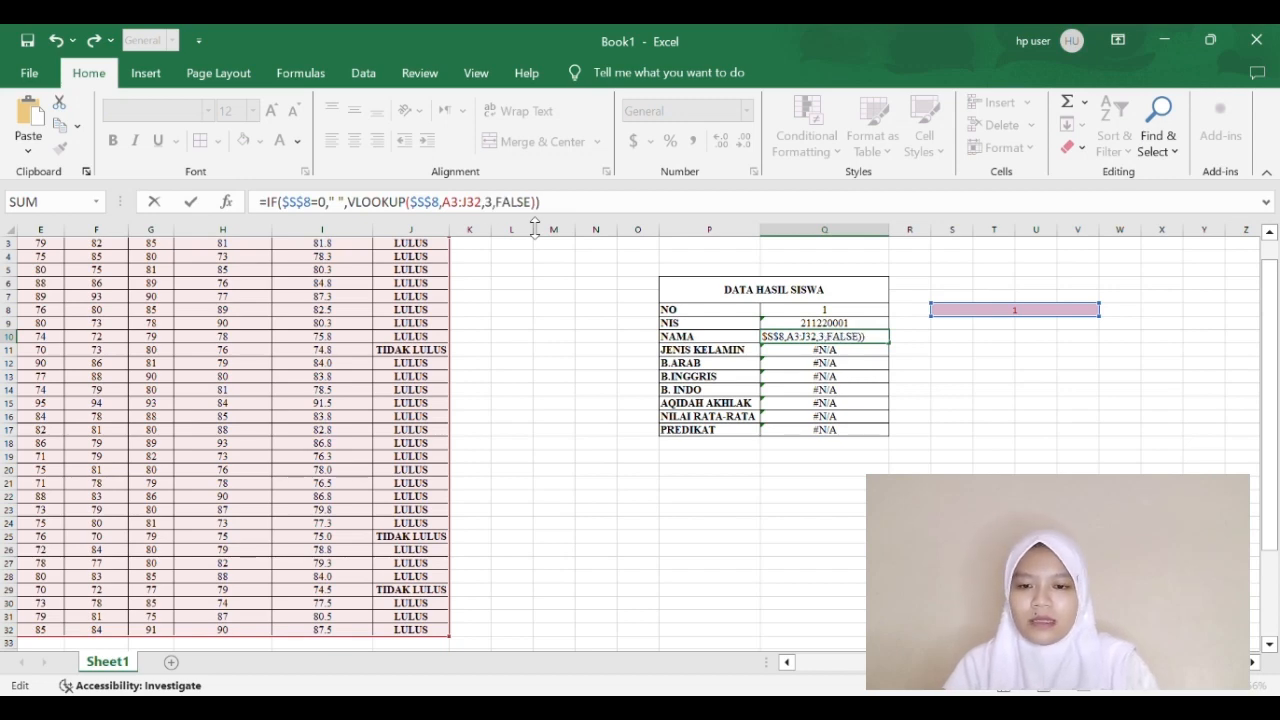
key("Return")
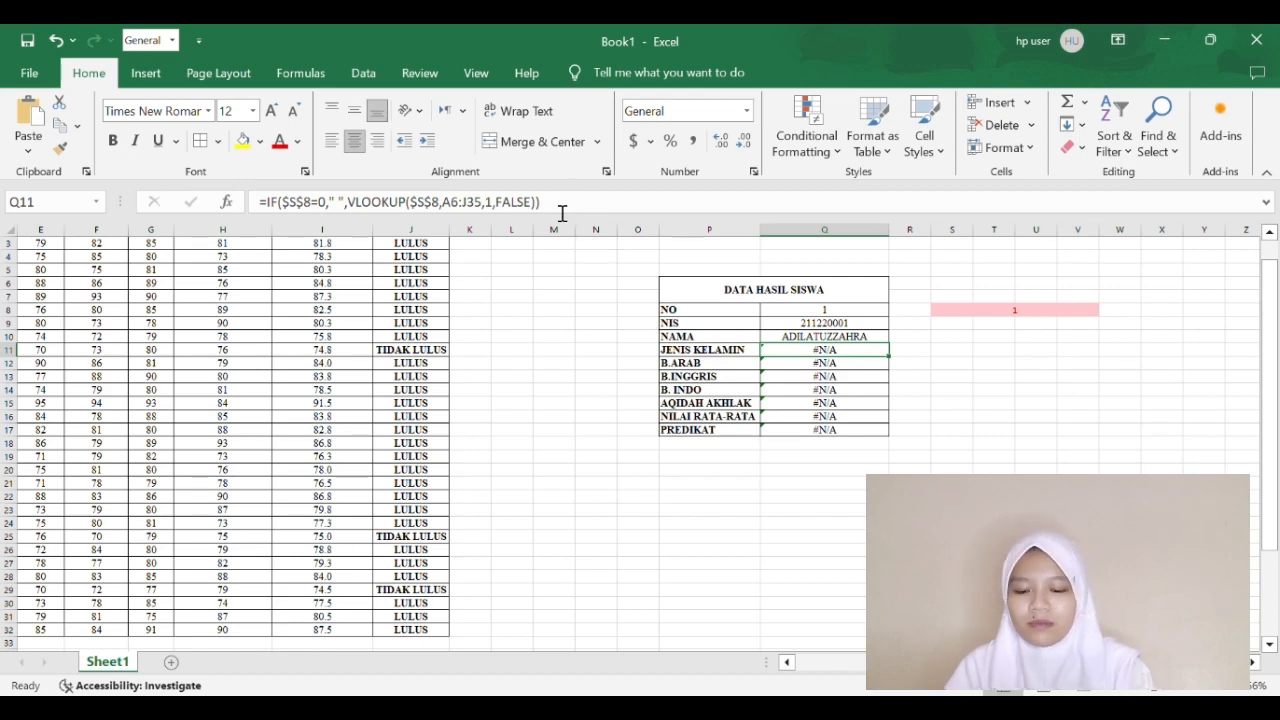
Step: Replace the JENIS KELAMIN formula in Q11 with the copied Q8 formula using column index 4
left_click_drag(562, 210, 257, 242)
key("BackSpace")
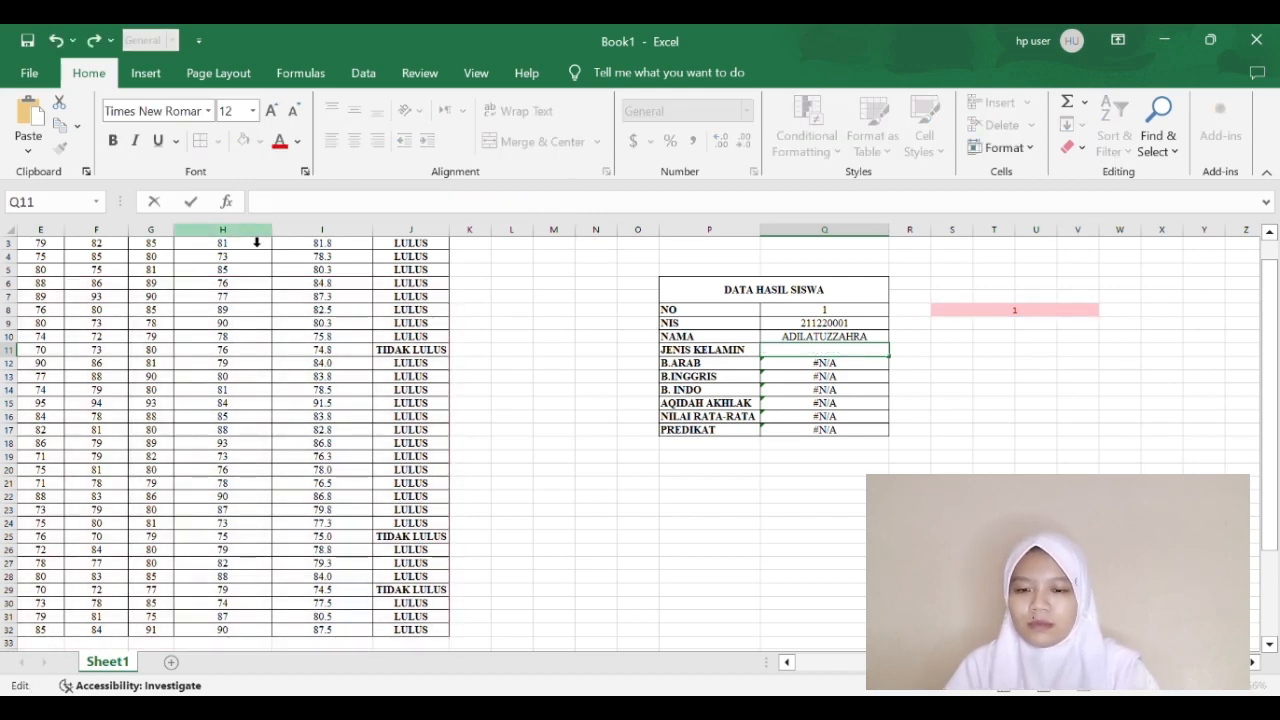
key("ctrl+v")
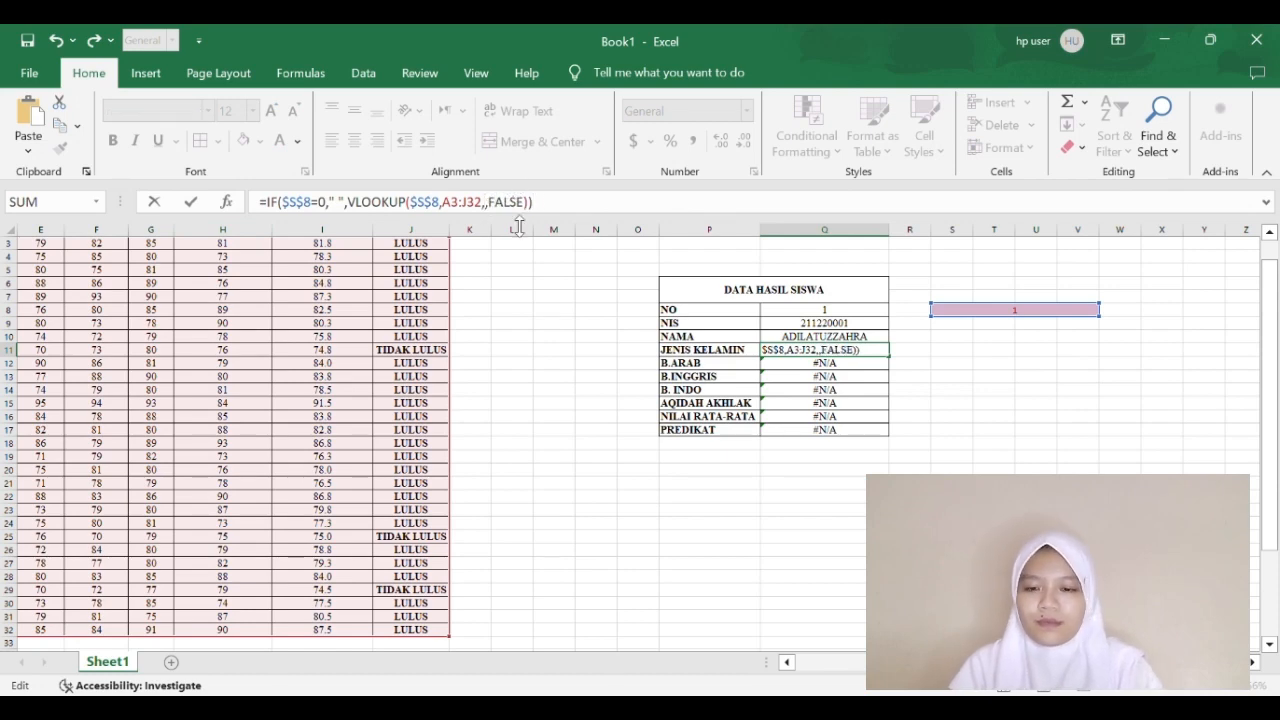
type("4")
key("Return")
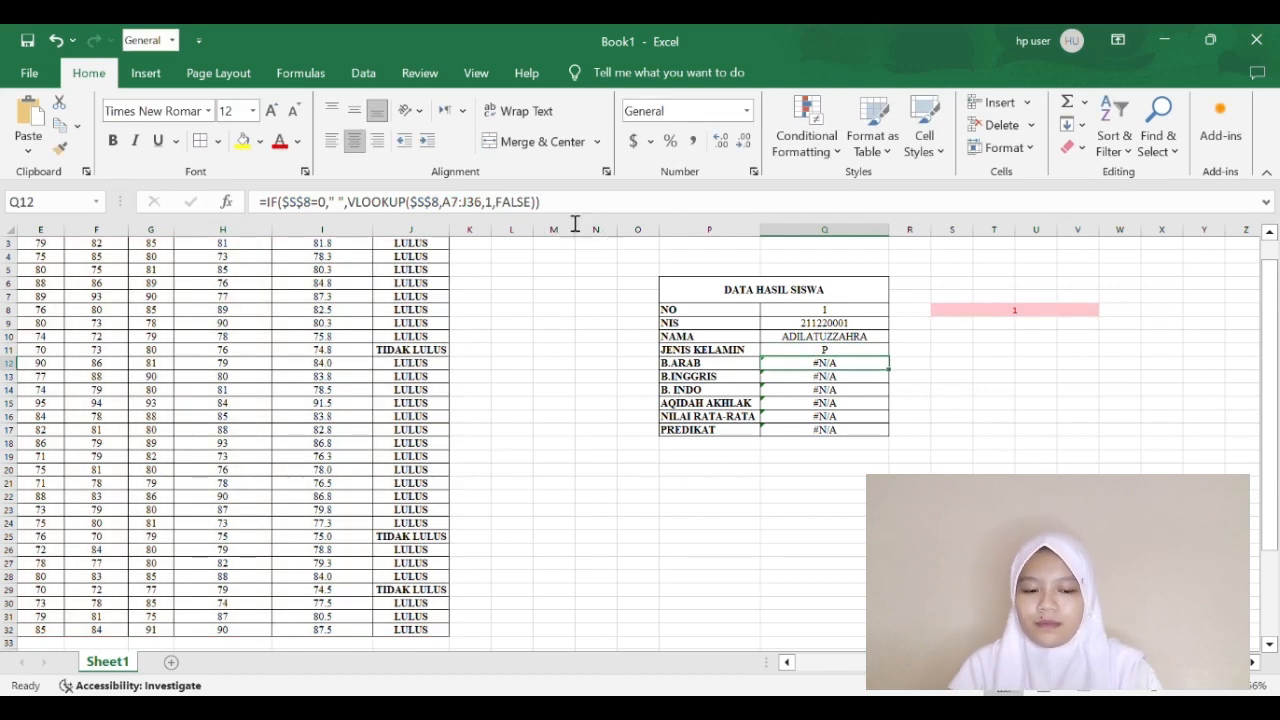
Step: Replace the B.ARAB formula in Q12 with the copied Q8 formula using column index 5
left_click_drag(560, 214, 237, 219)
key("ctrl+v")
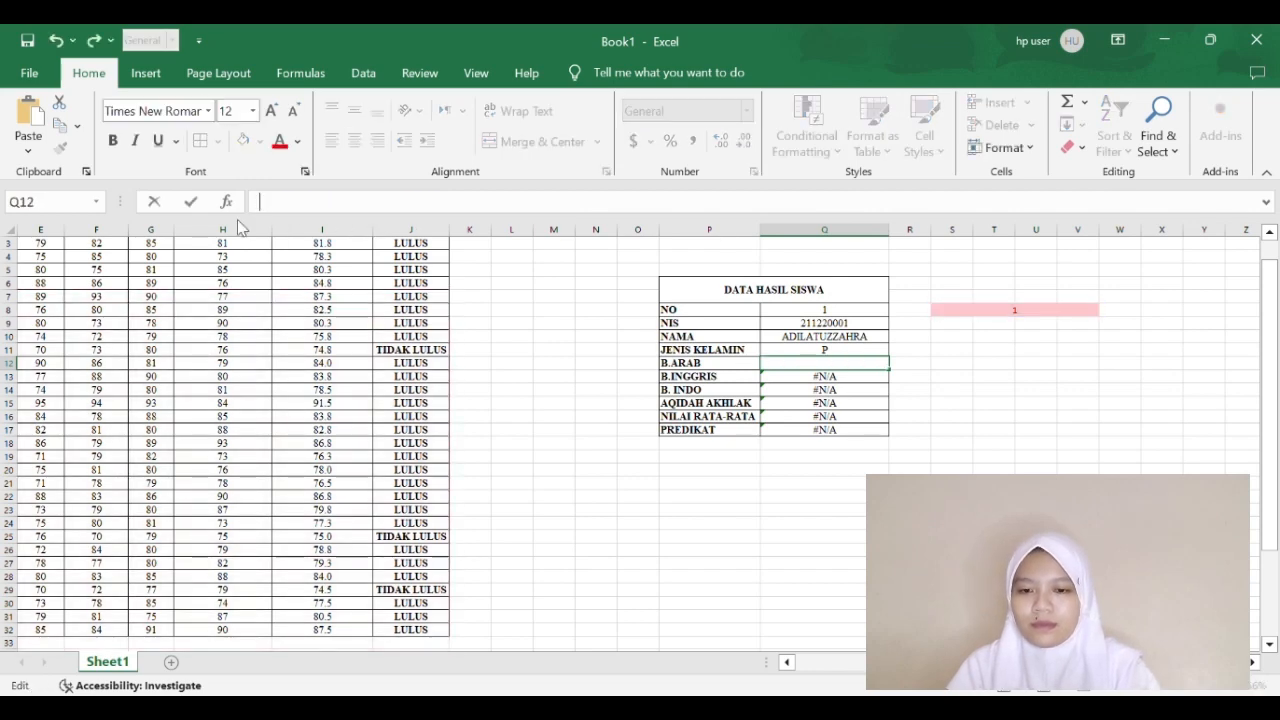
left_click(495, 213)
key("BackSpace")
type("5")
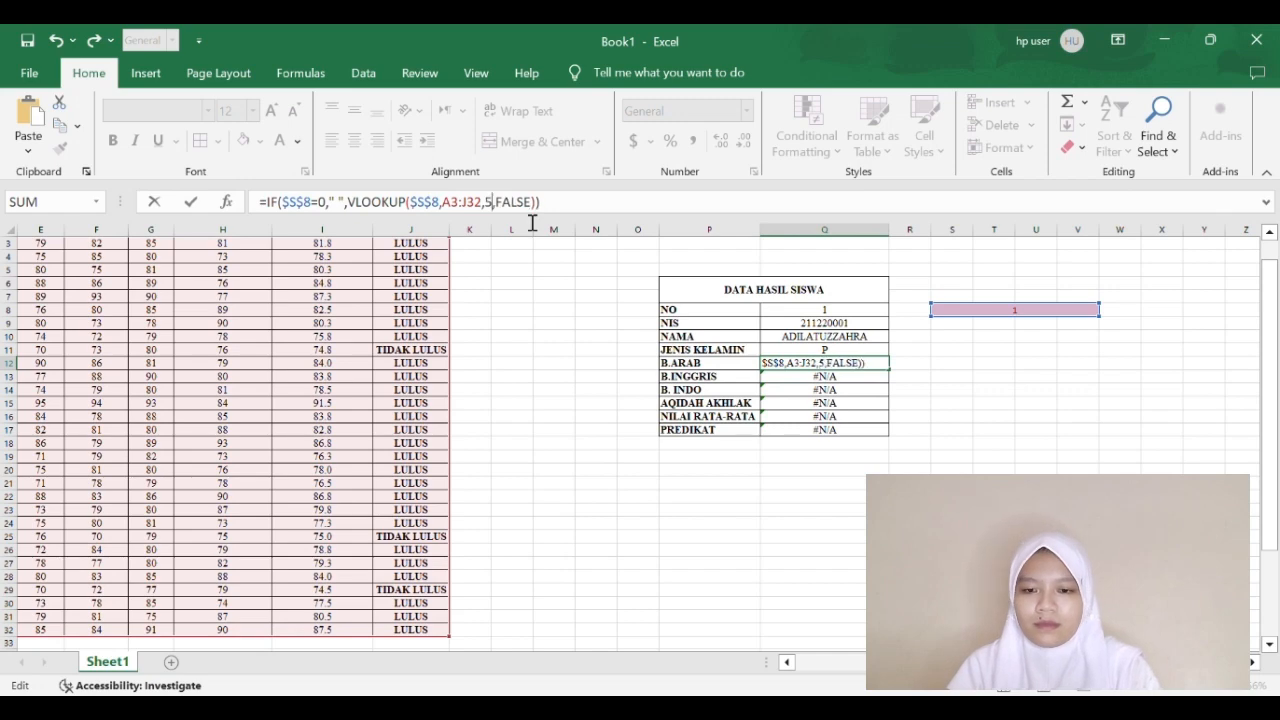
key("Return")
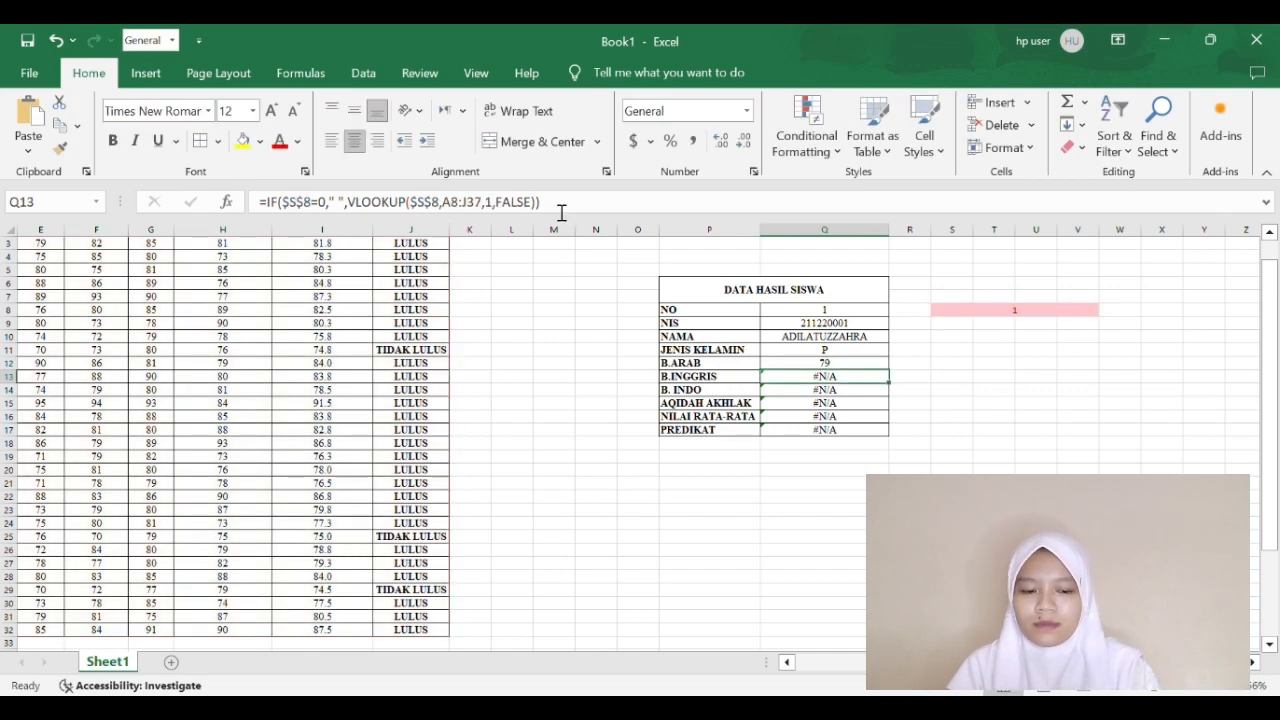
Step: Replace the B.INGGRIS formula in Q13 with =IF($S$8=0," ",VLOOKUP($S$8,A3:J32,6,FALSE))
left_click_drag(562, 206, 240, 205)
key("BackSpace")
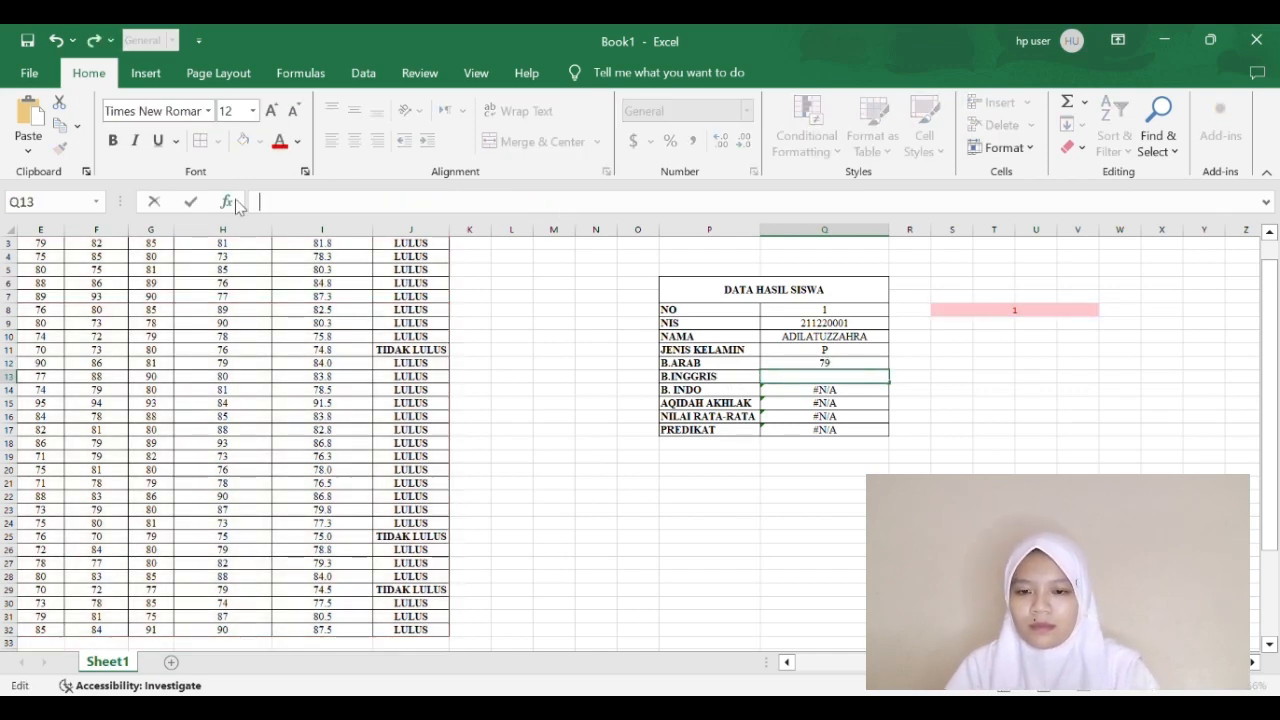
type("=IF($S$8=0,\" \",VLOOKUP($S$8,A3:J32,1,FALSE))")
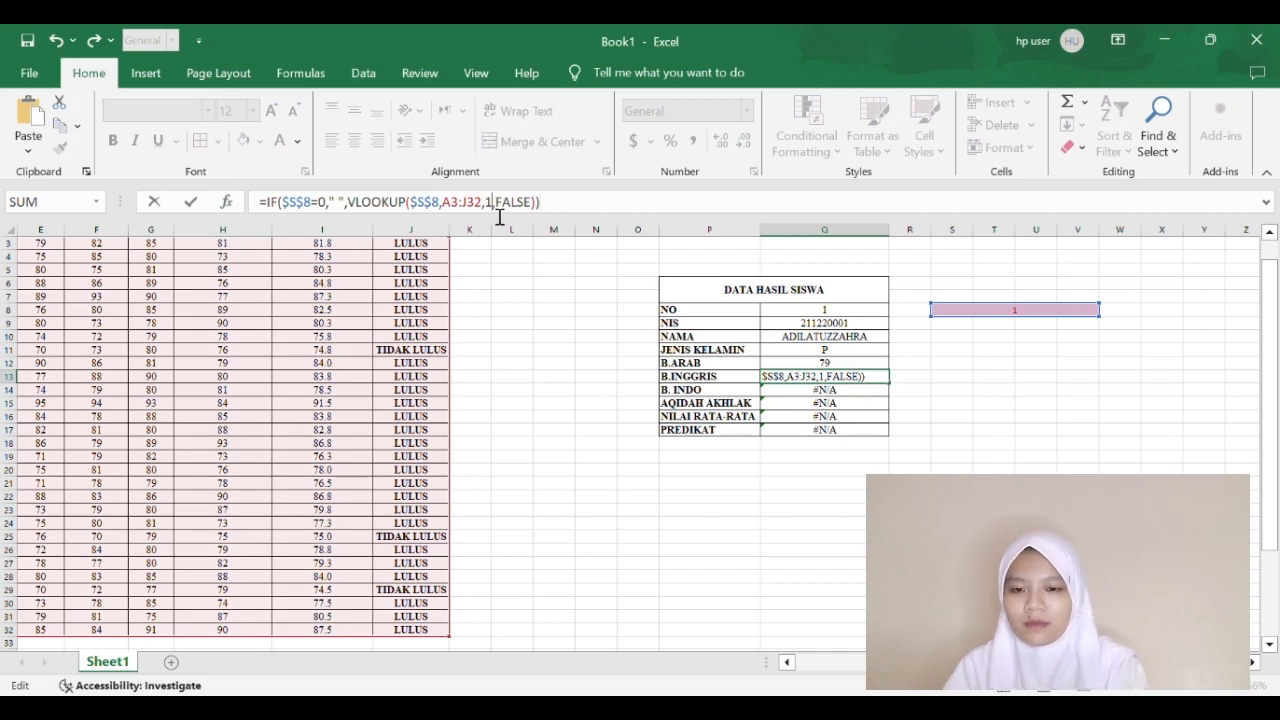
key("BackSpace")
type("6")
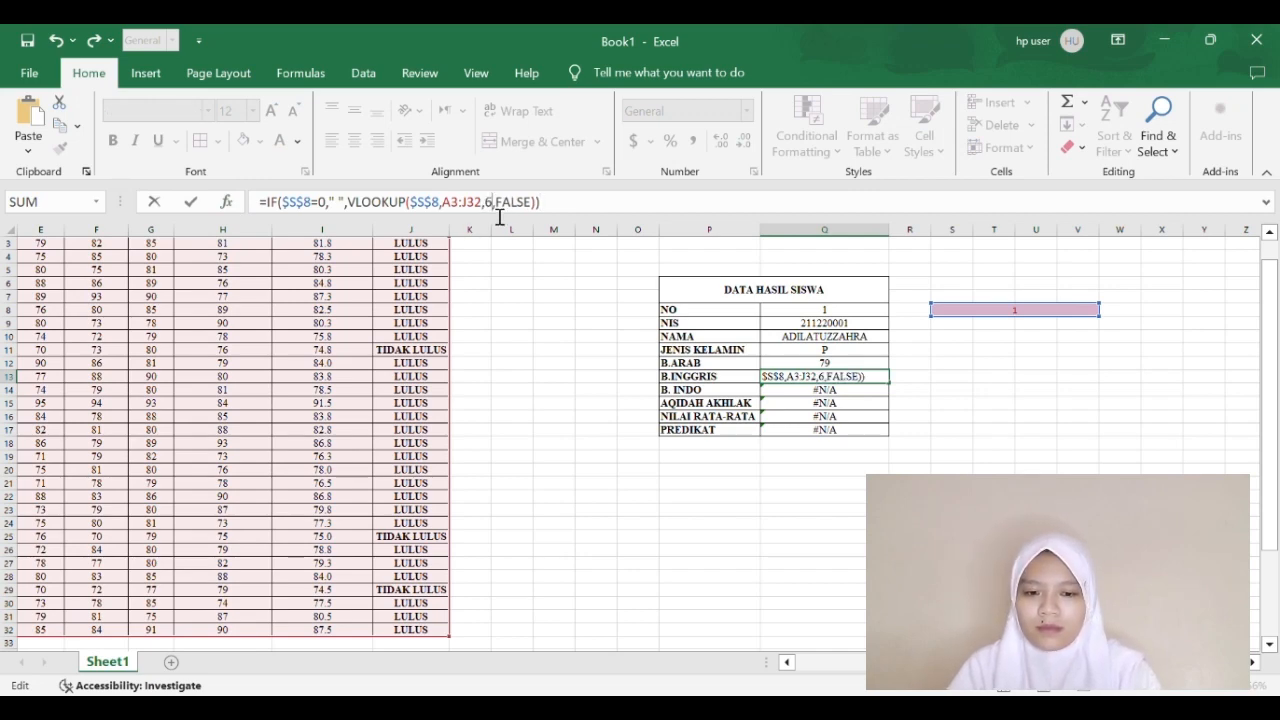
key("Return")
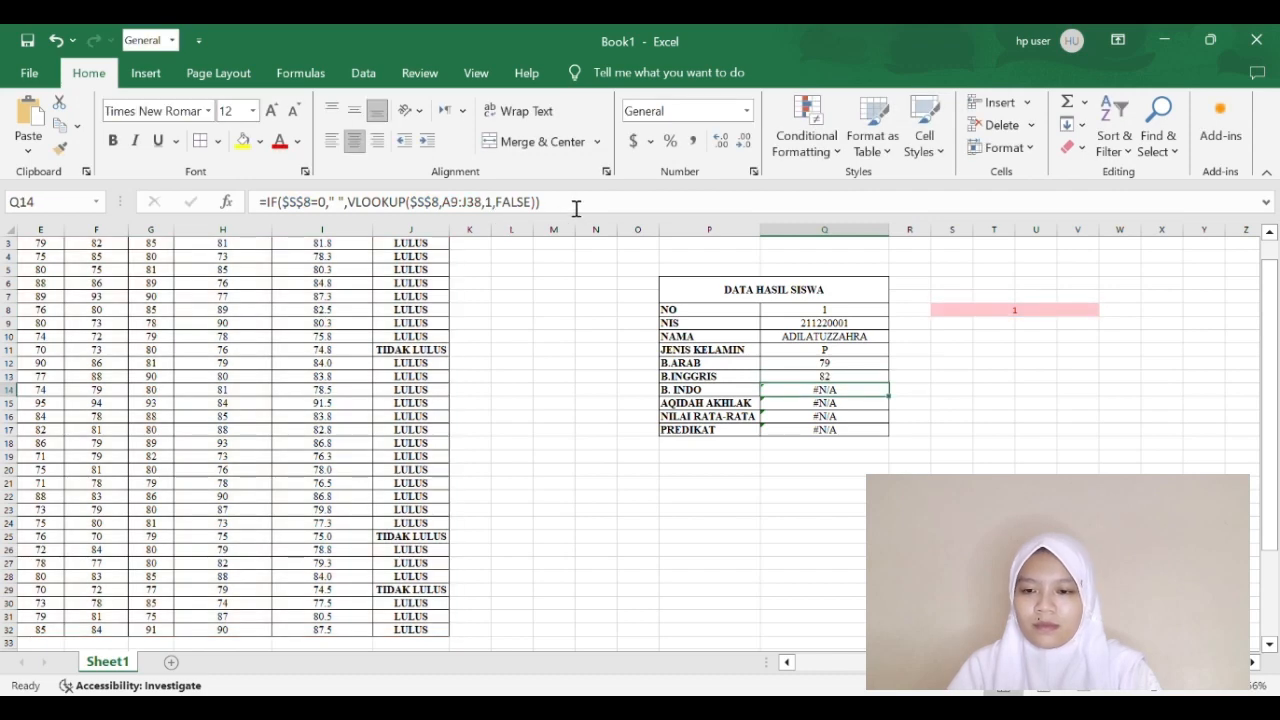
Step: Replace the B. INDO formula in Q14 with =IF($S$8=0," ",VLOOKUP($S$8,A3:J32,7,FALSE))
left_click_drag(574, 205, 242, 217)
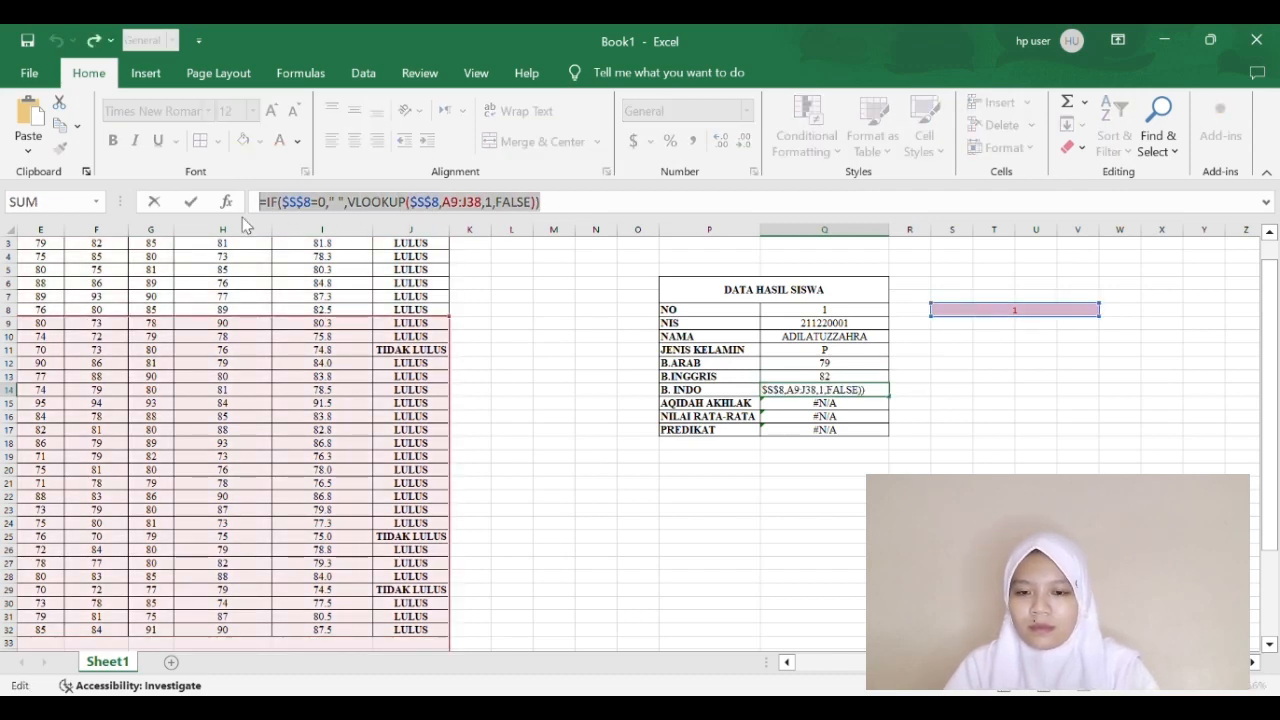
type("=IF($S$8=0,\" \",VLOOKUP($S$8,A3:J32,1,FALSE))")
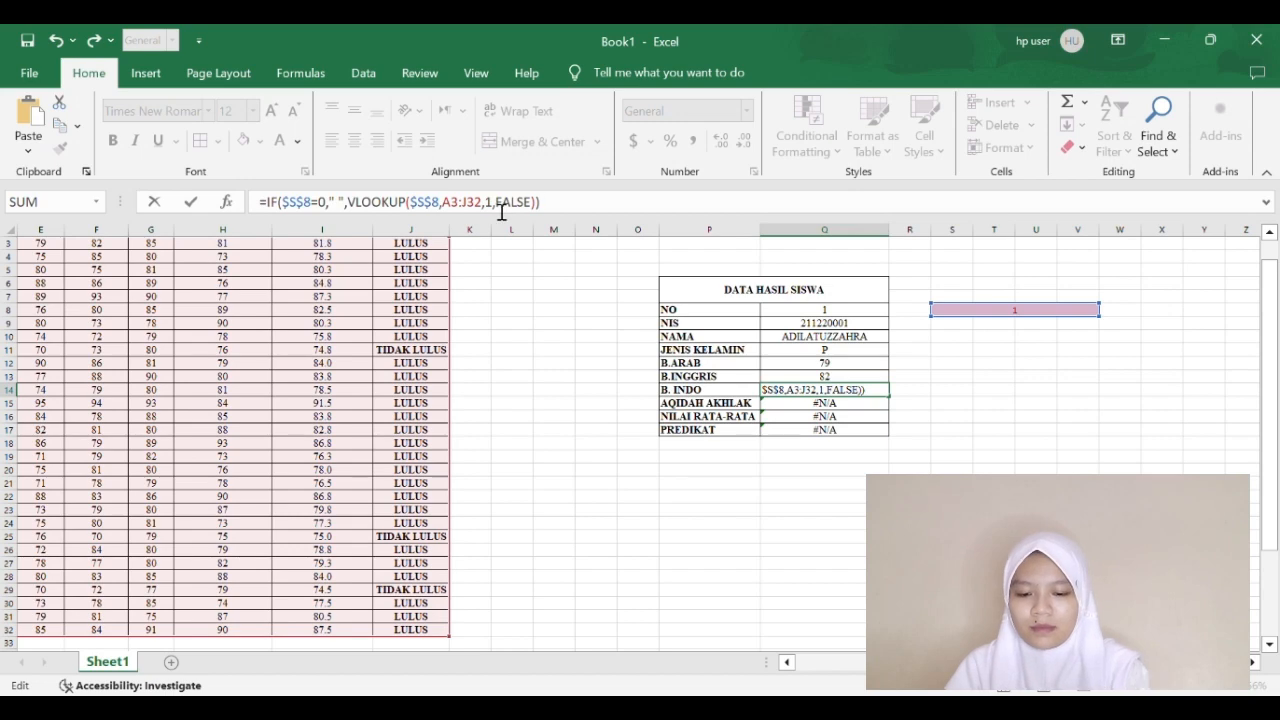
key("BackSpace")
type("7")
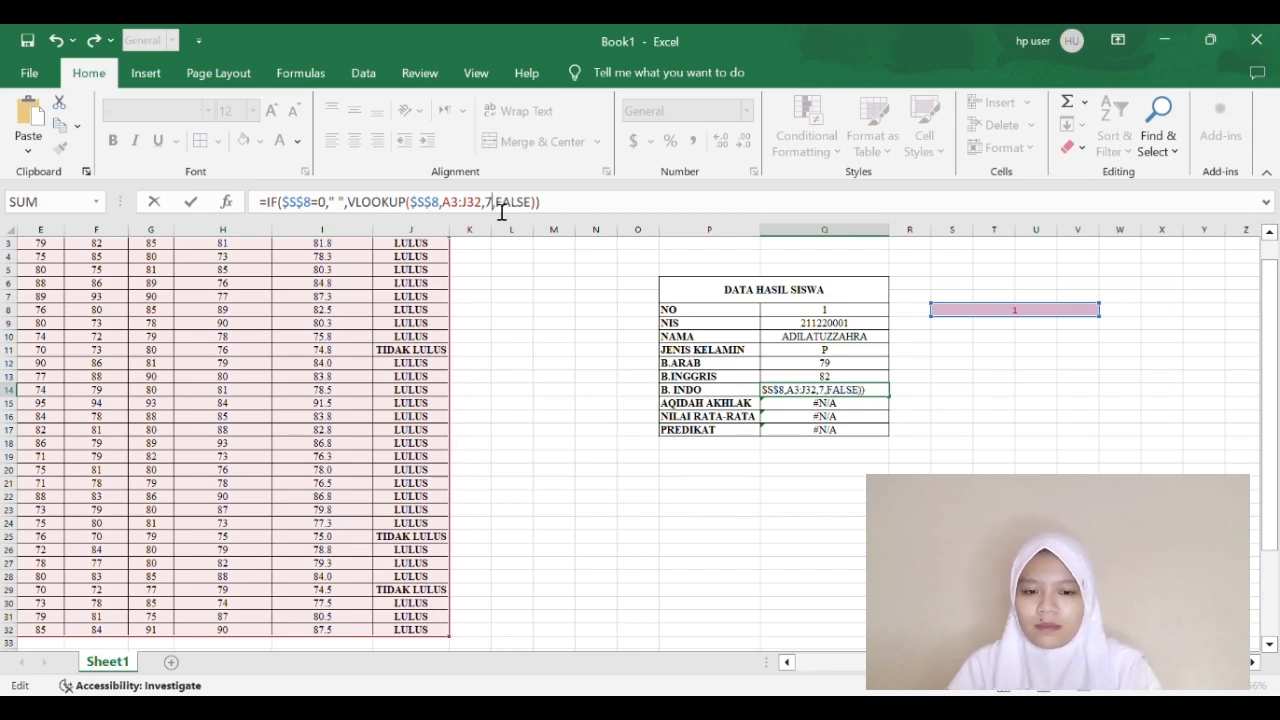
key("Return")
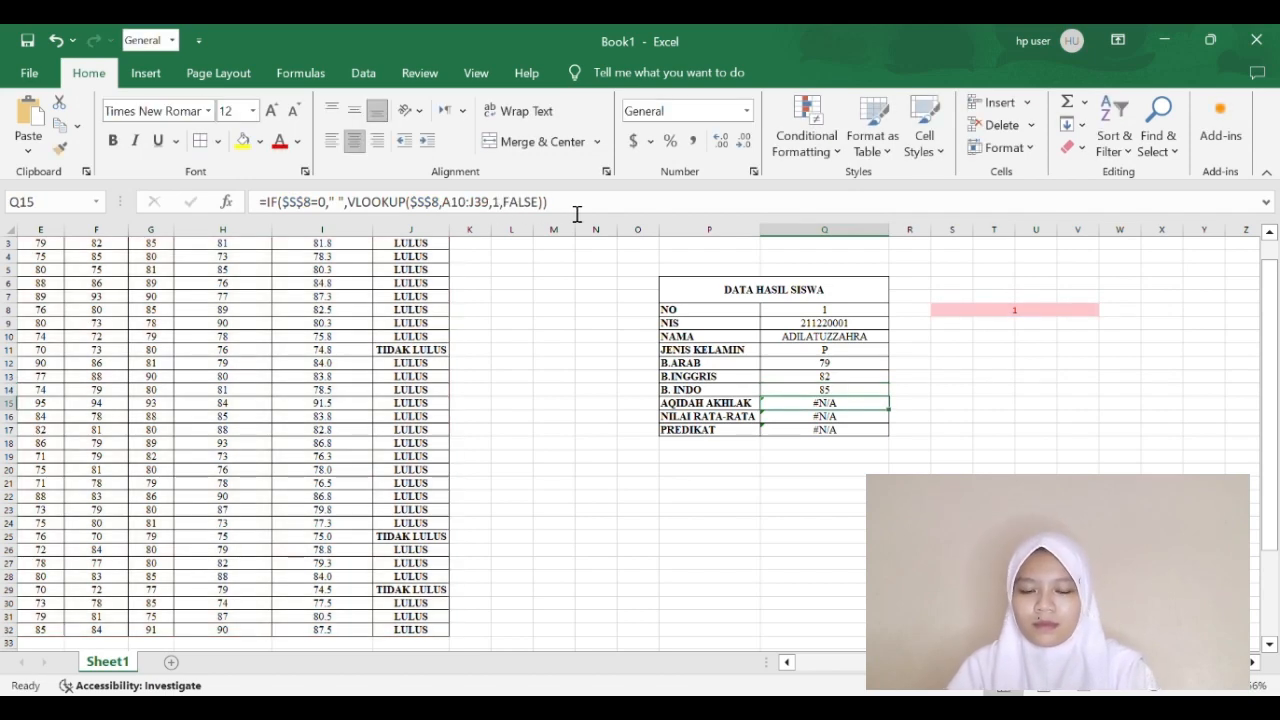
Step: Replace the AQIDAH AKHLAK formula in Q15 with the copied Q8 formula using column index 8
left_click_drag(552, 203, 267, 213)
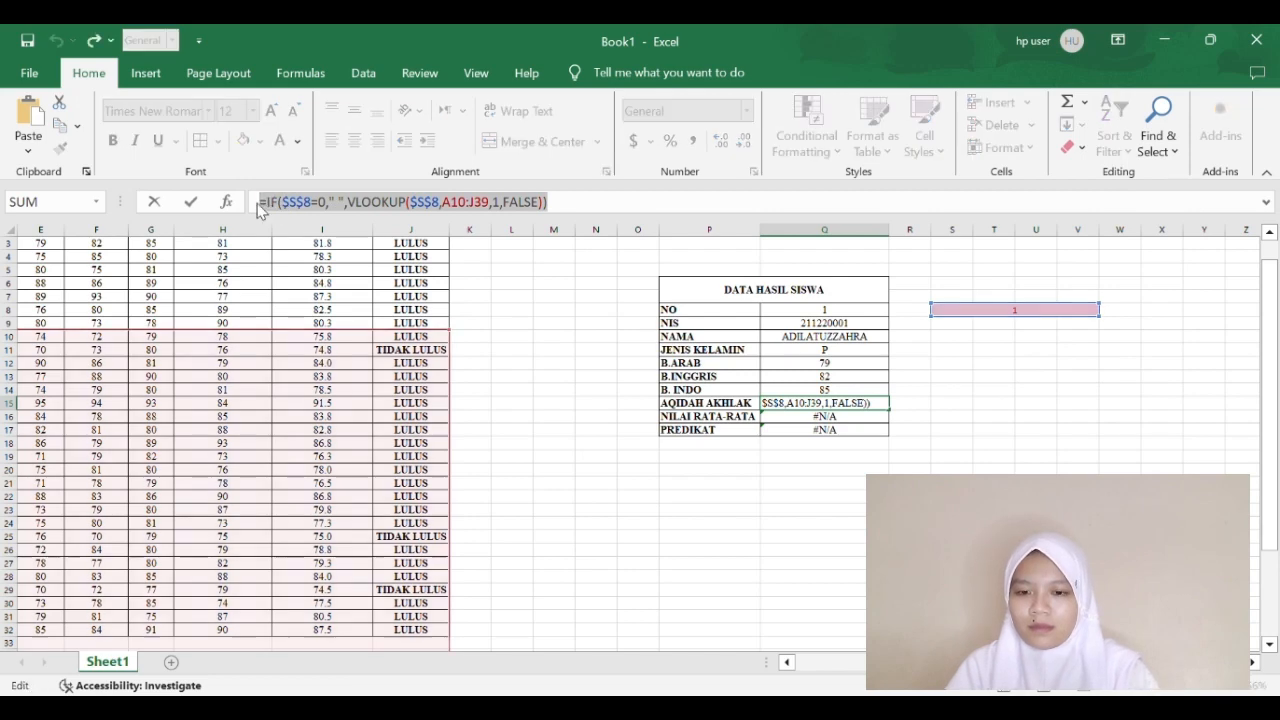
key("BackSpace")
type("=IF($S$8=0,\" \",VLOOKUP($S$8,A3:J32,1,FALSE))")
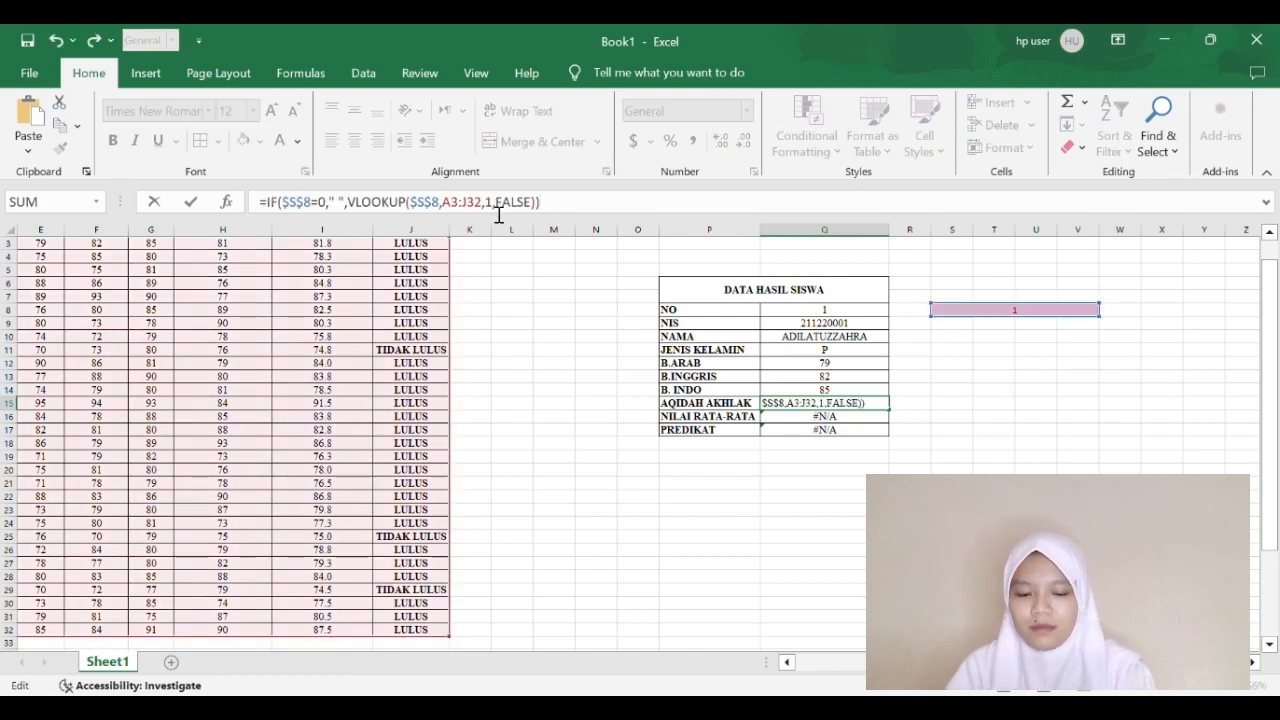
key("BackSpace")
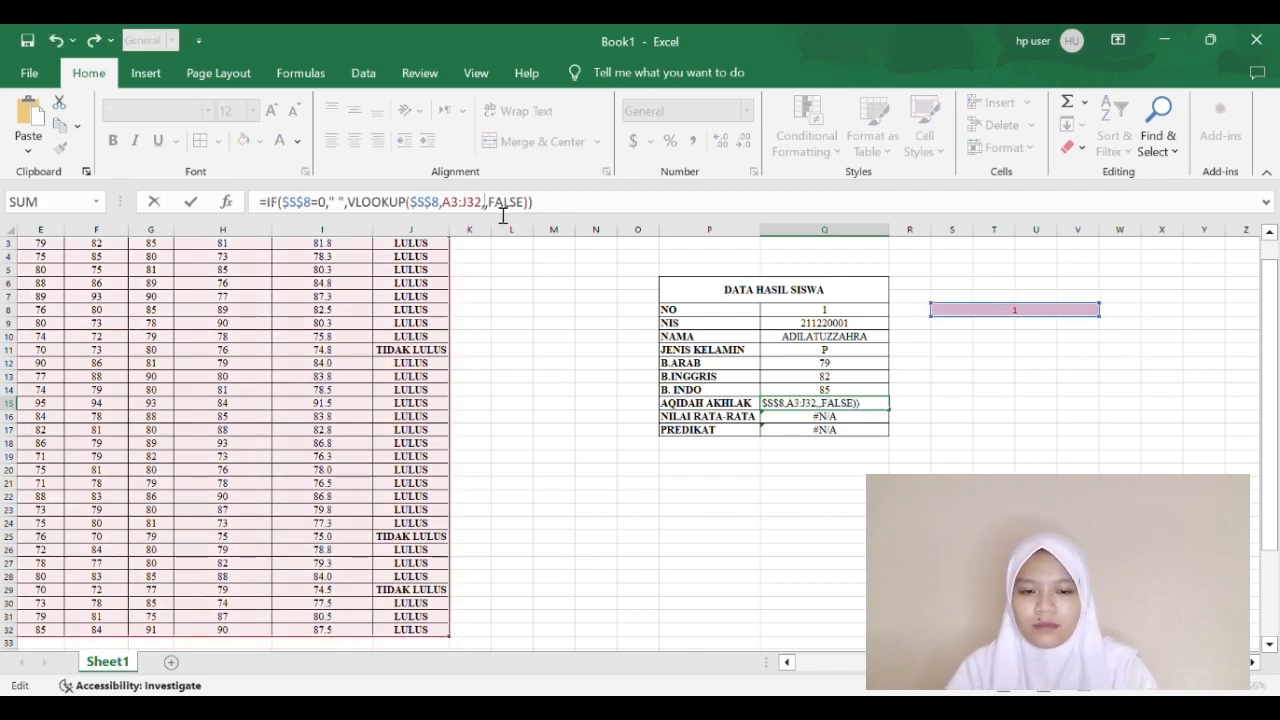
type("8")
key("Return")
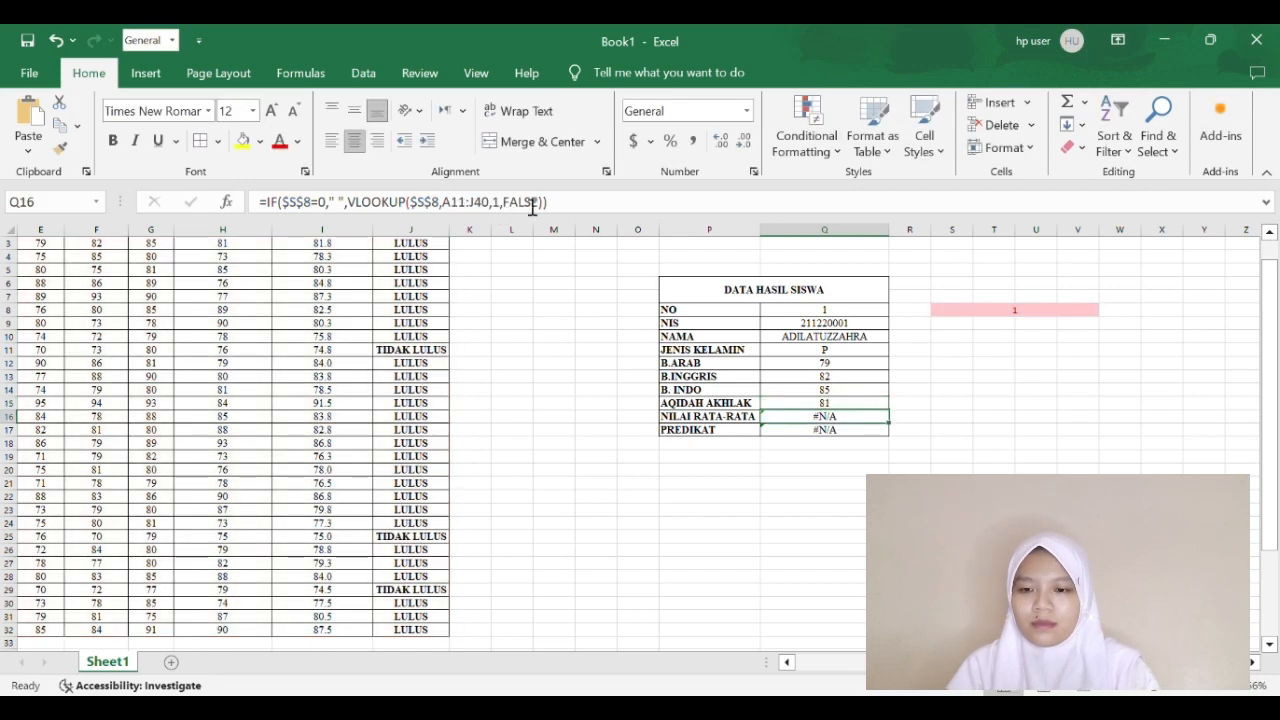
Step: Replace the NILAI RATA-RATA formula in Q16 with the copied Q8 formula using column index 9
left_click_drag(585, 203, 263, 242)
key("BackSpace")
type("=IF($S$8=0,\" \",VLOOKUP($S$8,A3:J32,1,FALSE))")
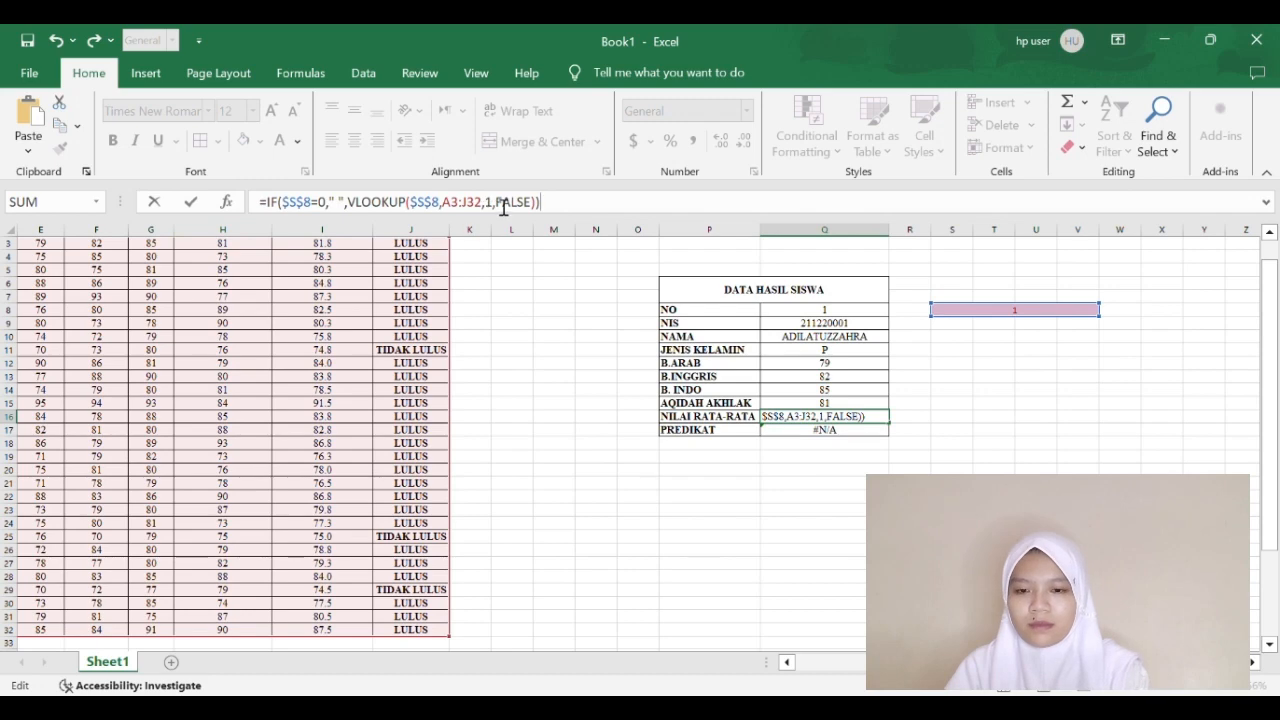
key("BackSpace")
type("9")
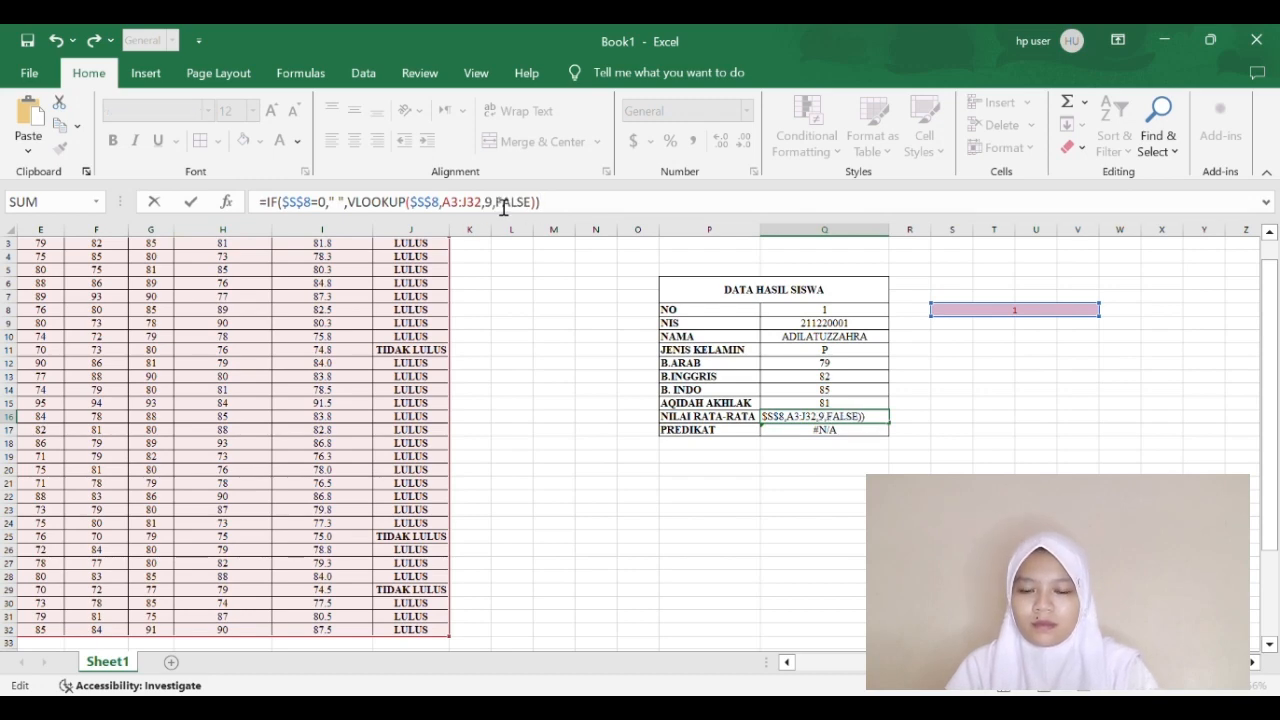
key("Return")
Step: Replace the PREDIKAT formula in Q17 with the copied Q8 formula using column index 10
left_click_drag(573, 205, 270, 243)
key("BackSpace")
type("=IF($S$8=0,\" \",VLOOKUP($S$8,A3:J32,1,FALSE))")
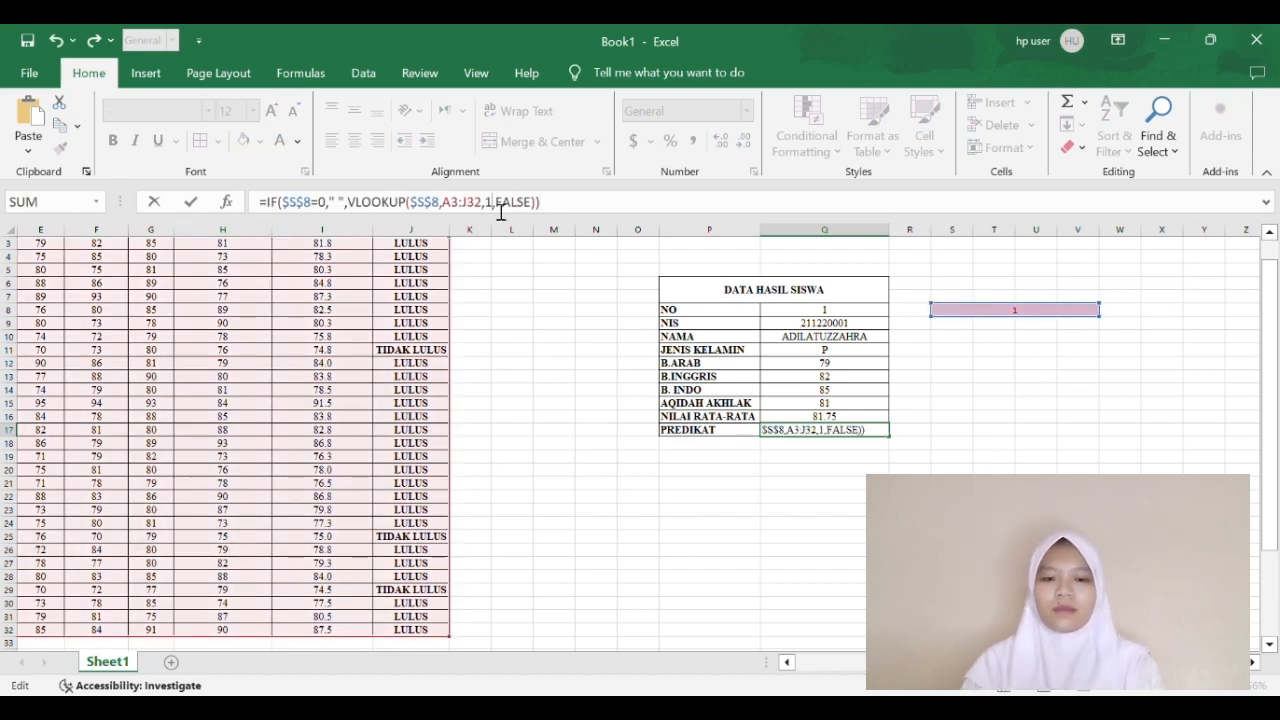
type("0")
key("Return")
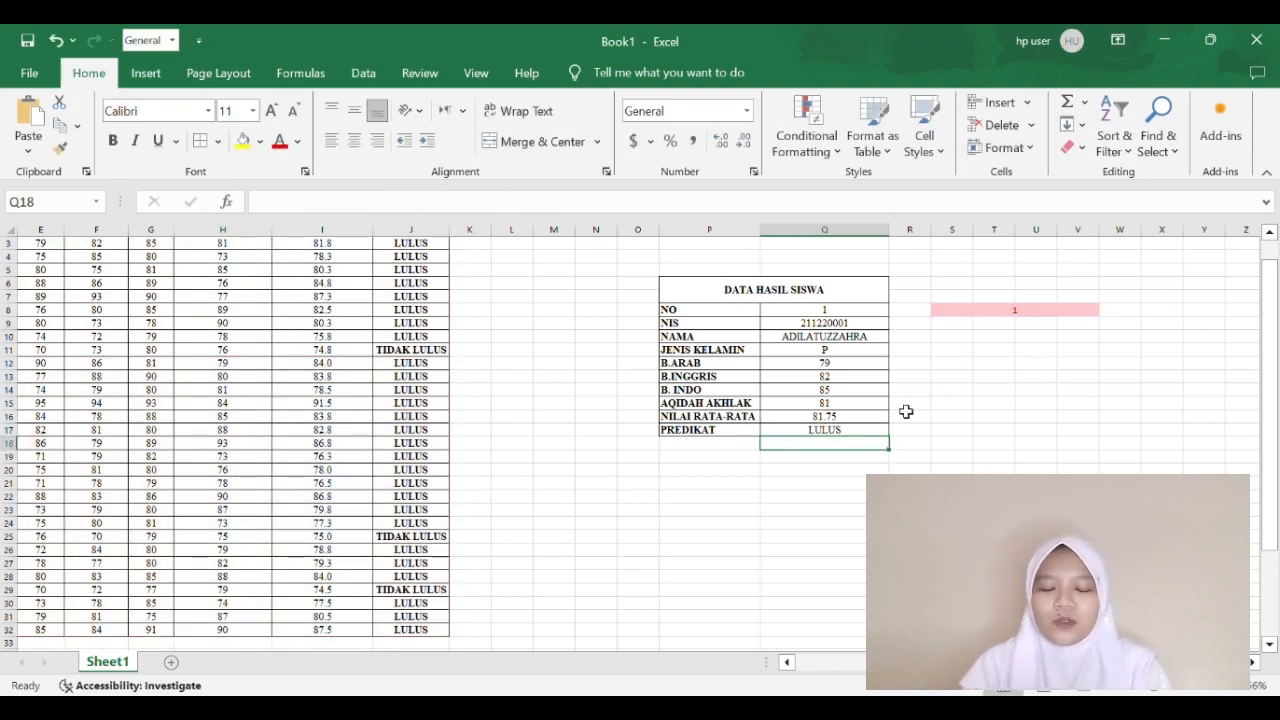
Step: Make the PREDIKAT result in Q17 of the DATA HASIL SISWA table bold
left_click(846, 432)
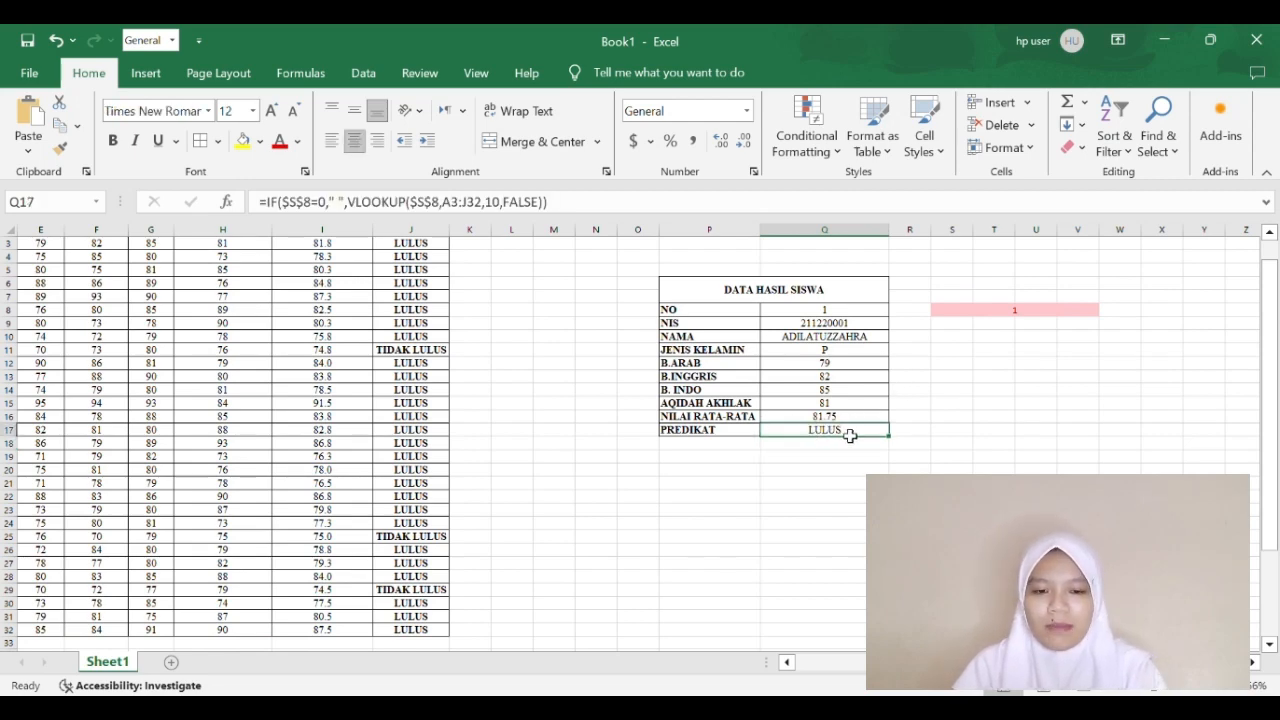
key("ctrl+b")
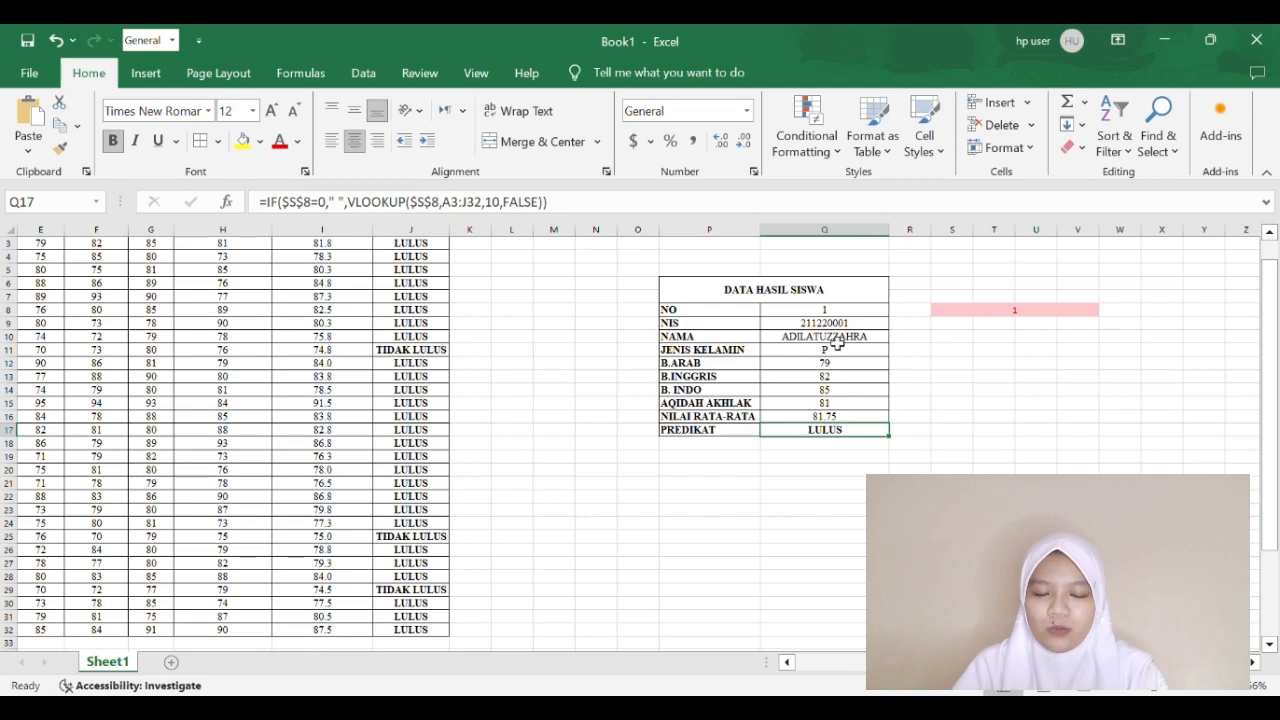
scroll(838, 345, "up", 1)
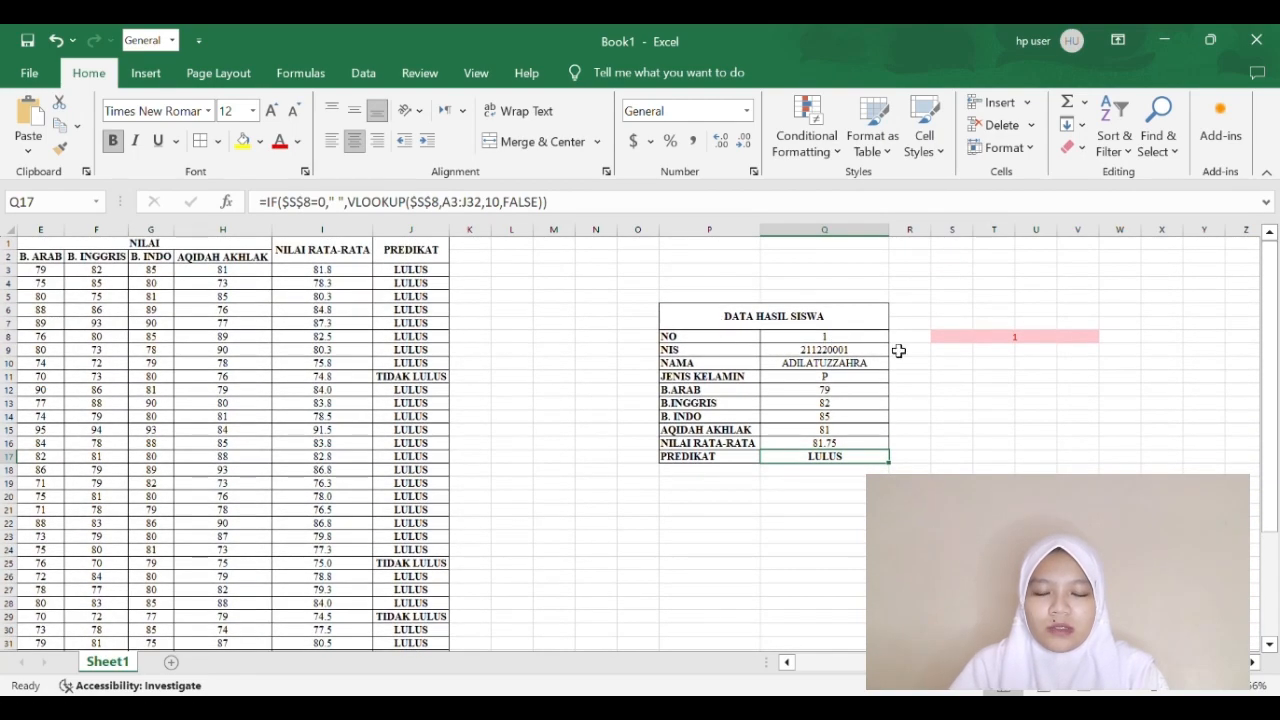
left_click(873, 365)
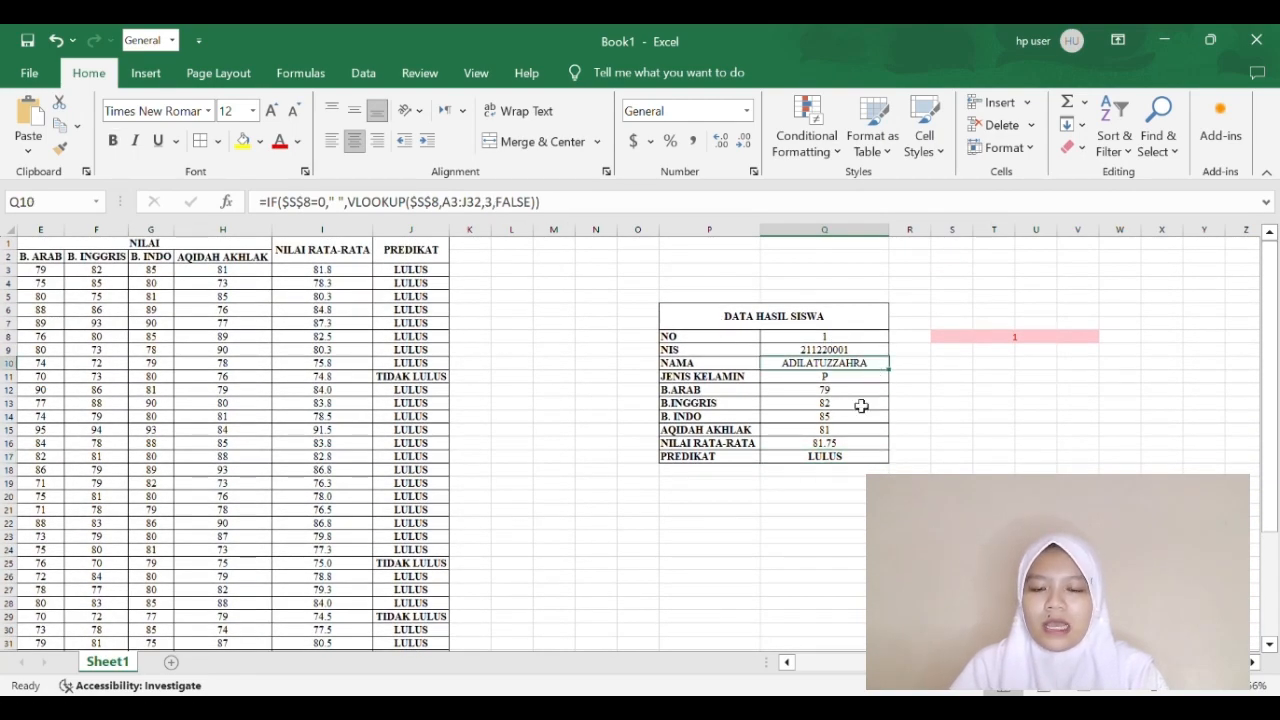
Step: Test the DATA HASIL SISWA lookup by entering student number 17 in the pink cell S8
scroll(860, 405, "up", 1)
scroll(774, 414, "up", 1)
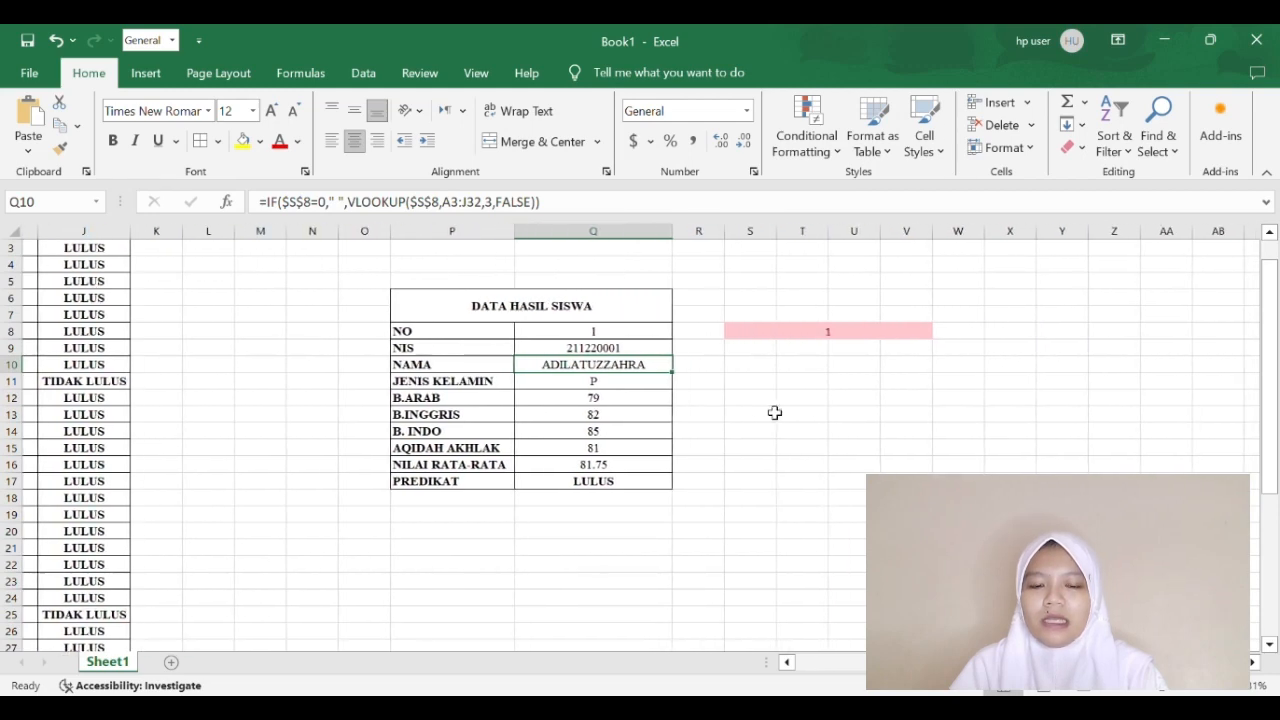
left_click(829, 338)
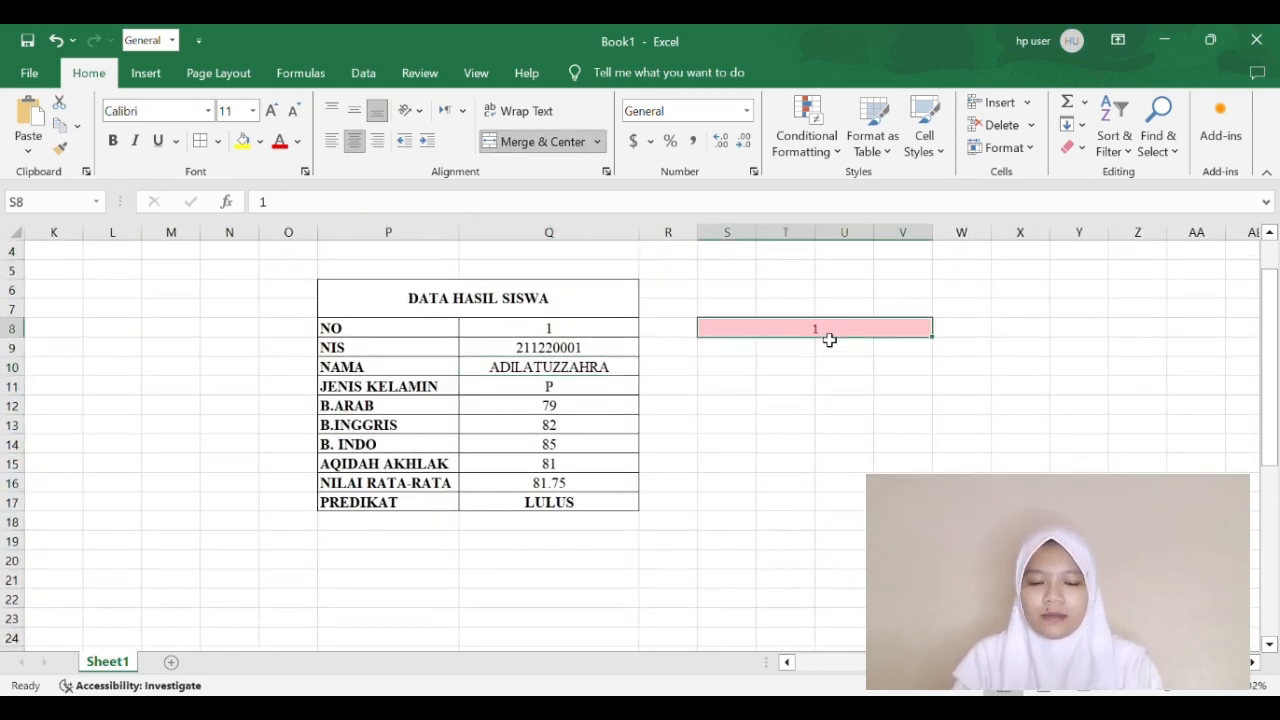
type("17")
key("Return")
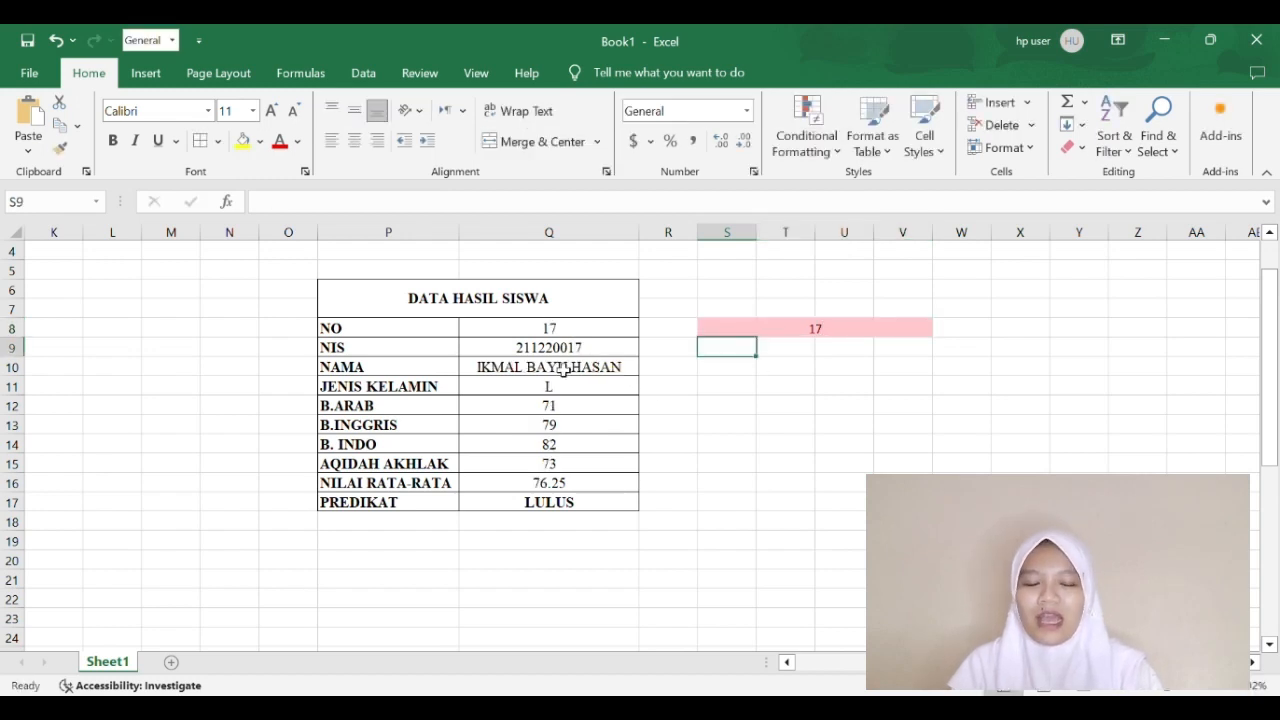
Step: Change the lookup number in S8 to 30 to test another student
key("Up")
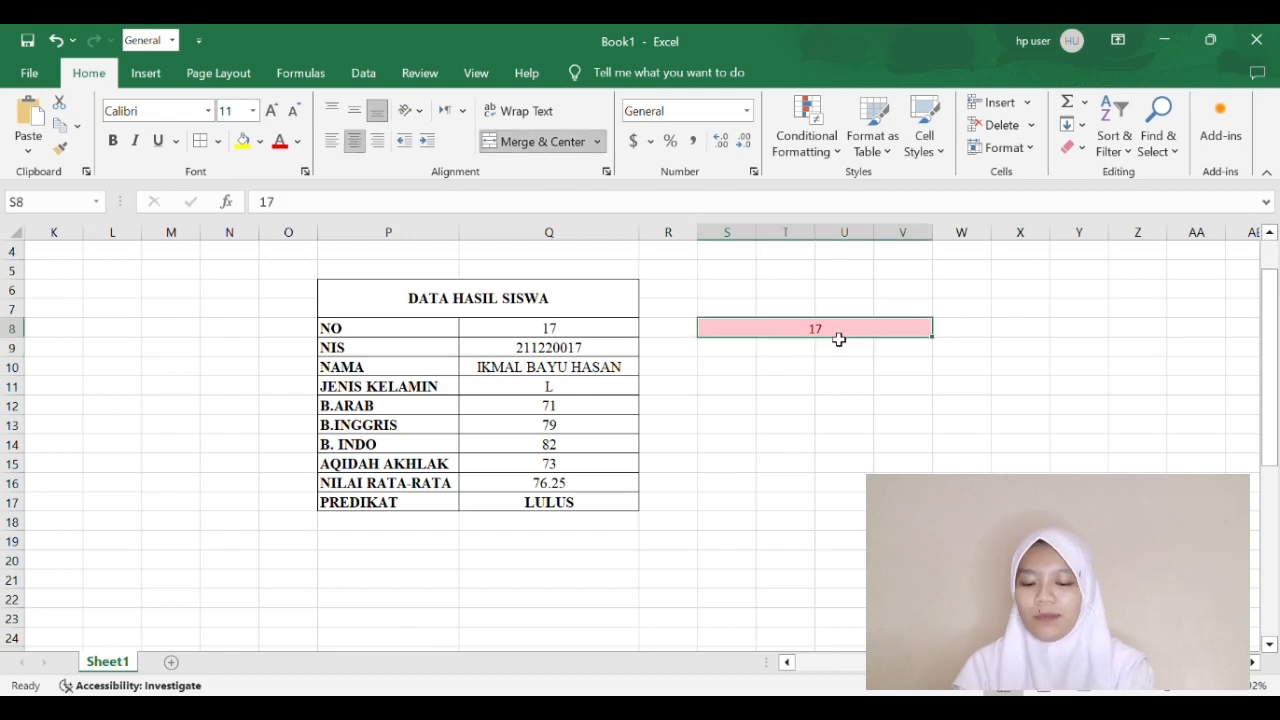
type("30")
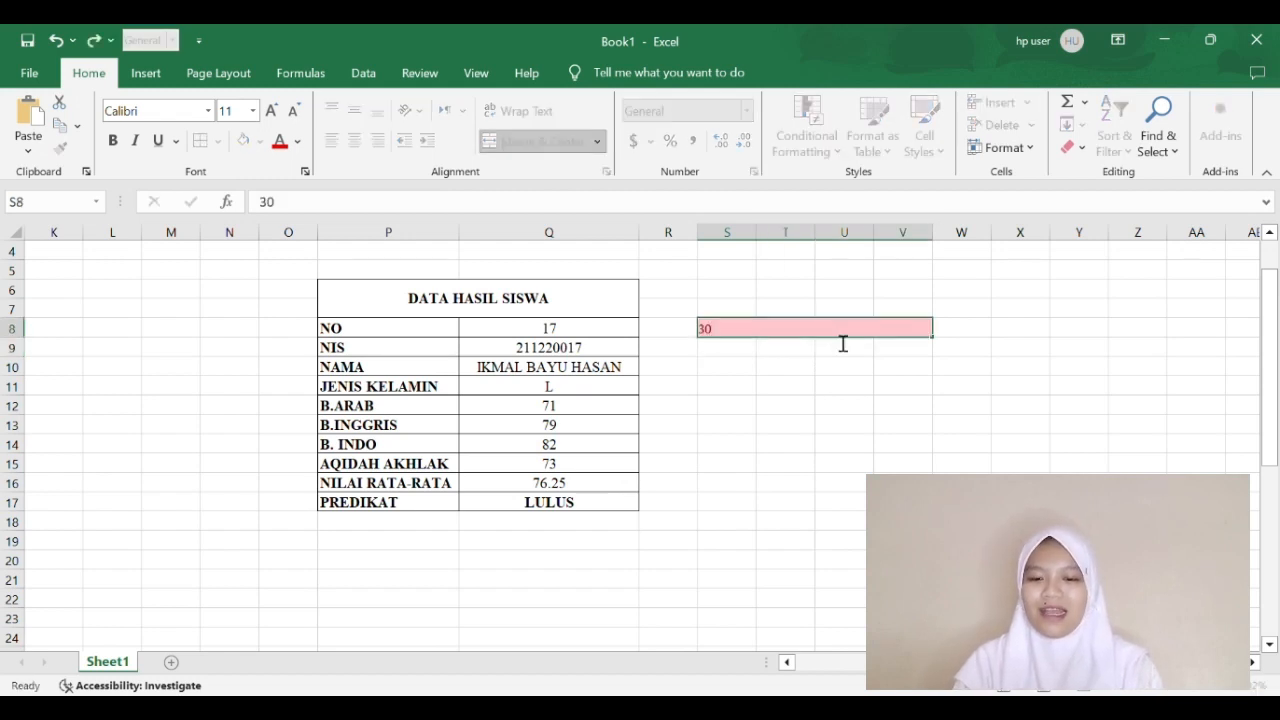
key("Return")
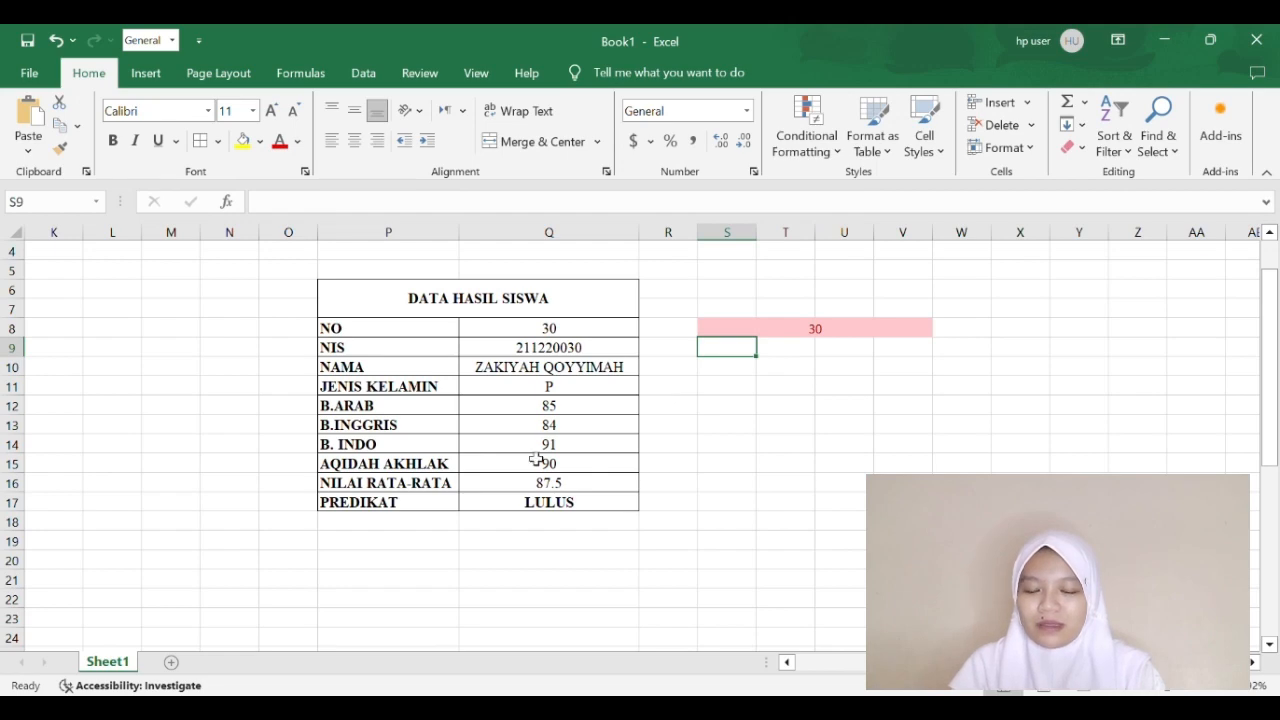
Step: Compare student 30's row in the main grade table with the DATA HASIL SISWA results
scroll(667, 469, "down", 4, "ctrl")
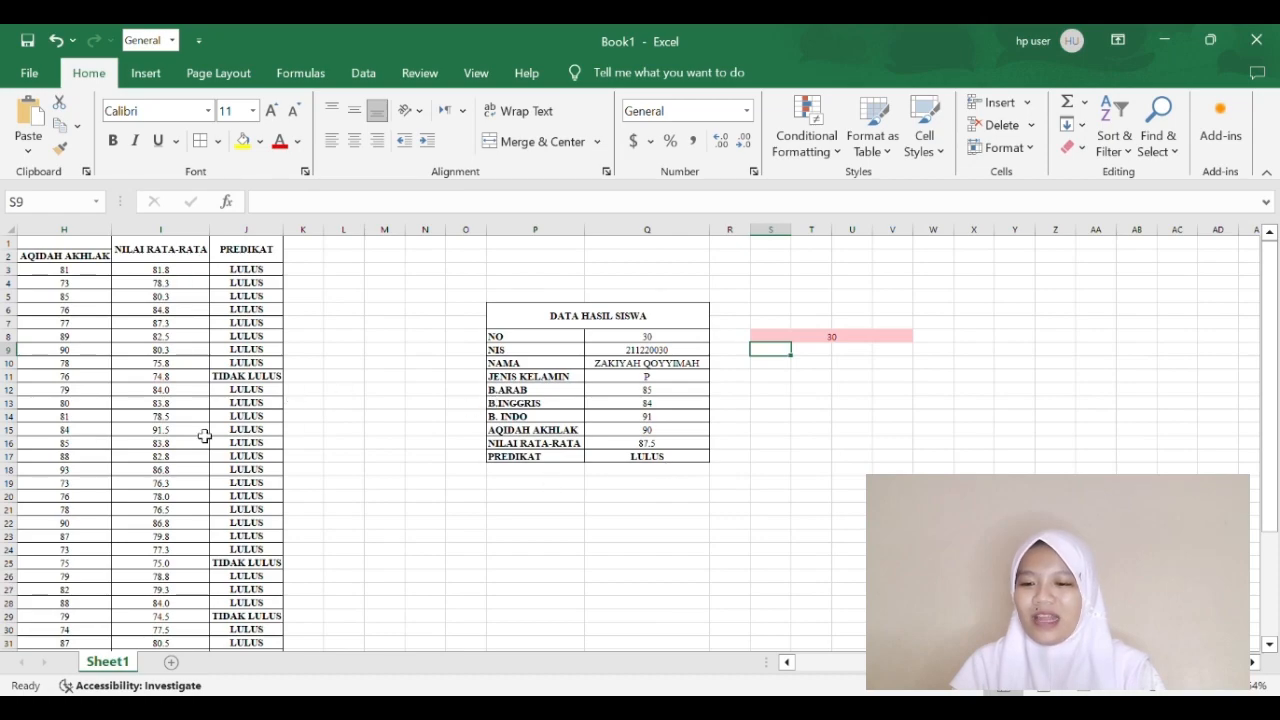
scroll(203, 436, "left", 4)
scroll(203, 436, "left", 2)
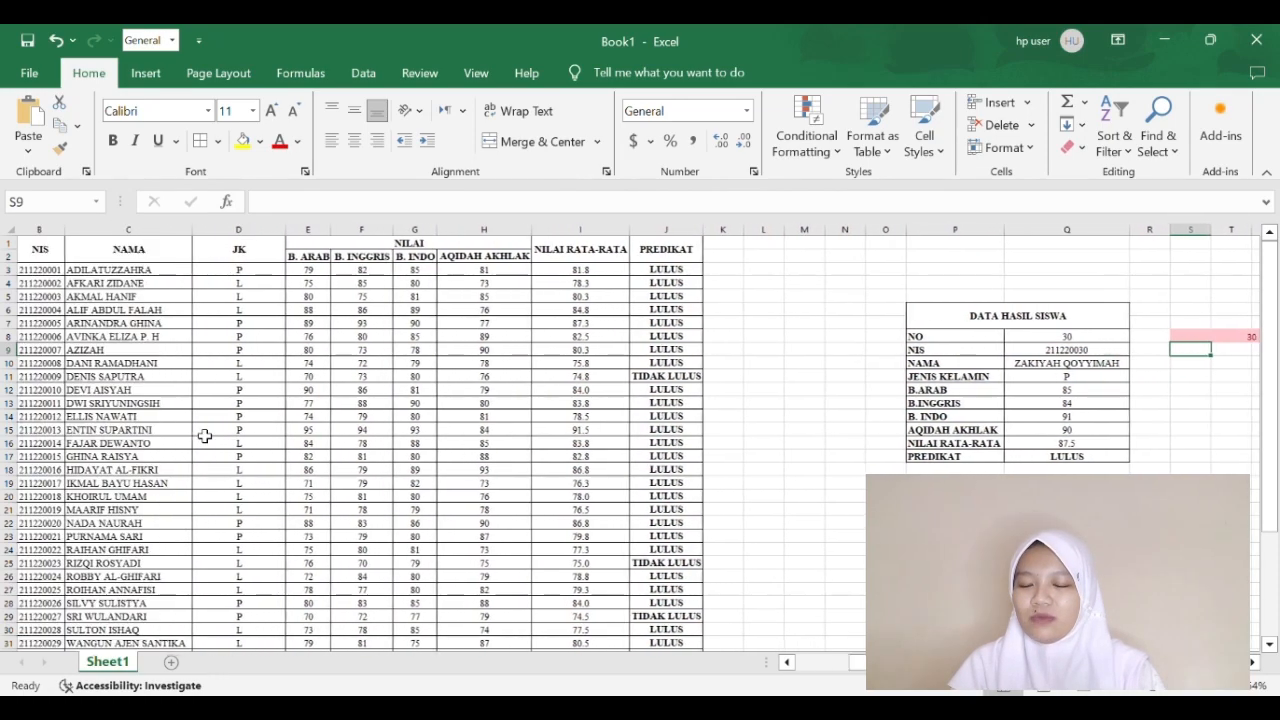
scroll(203, 436, "down", 6)
scroll(203, 436, "up", 6)
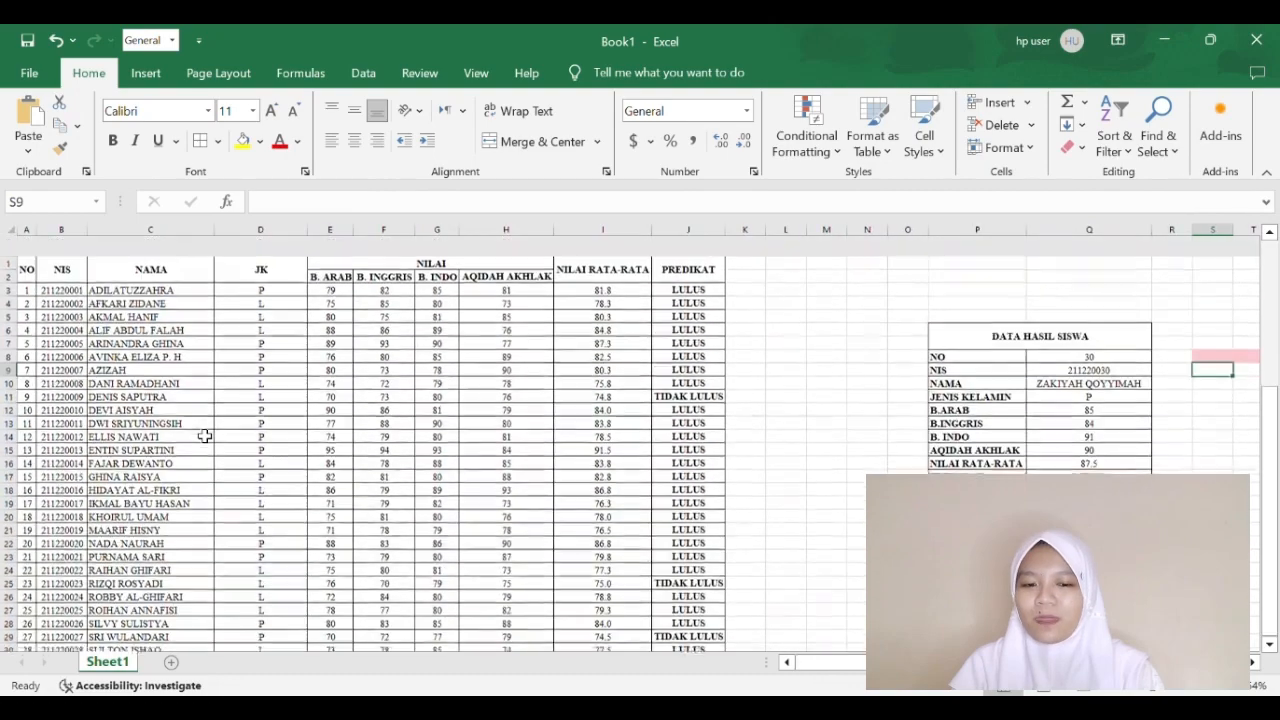
scroll(203, 436, "right", 5)
scroll(203, 436, "right", 3)
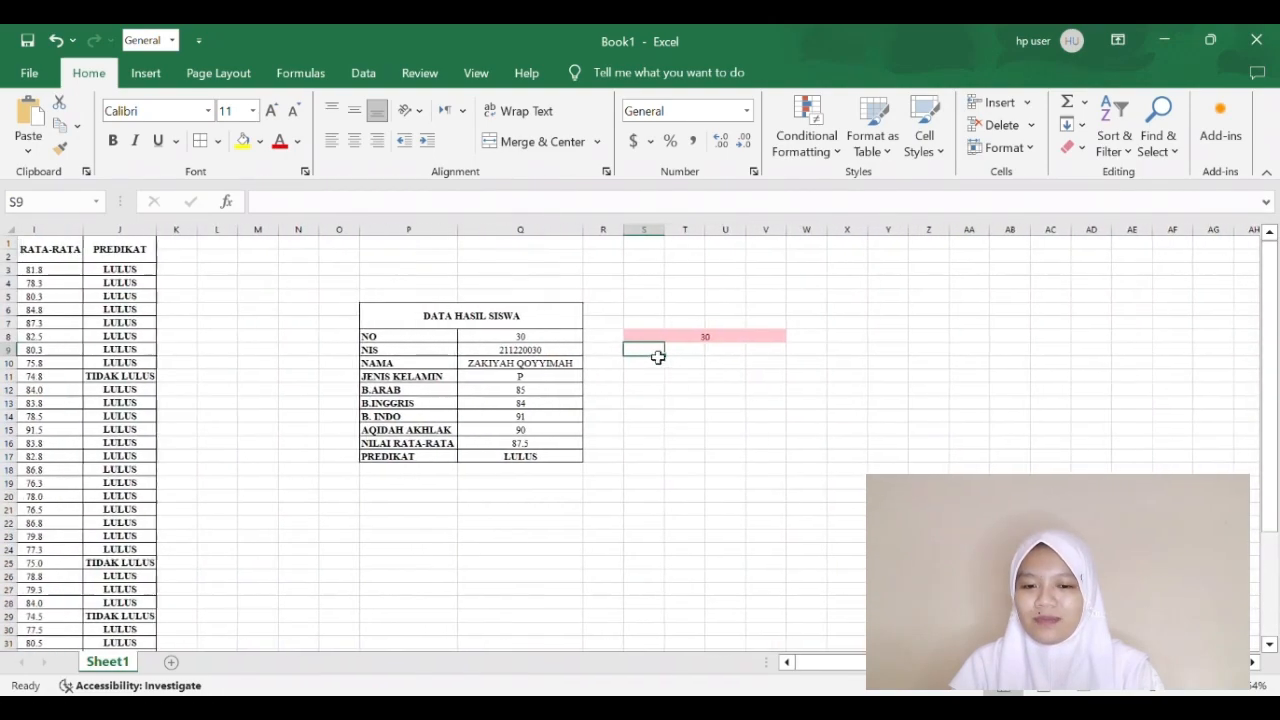
Step: Set the lookup number in S8 to 13 and check the results against the main grade table
scroll(203, 436, "left", 2)
left_click(724, 341)
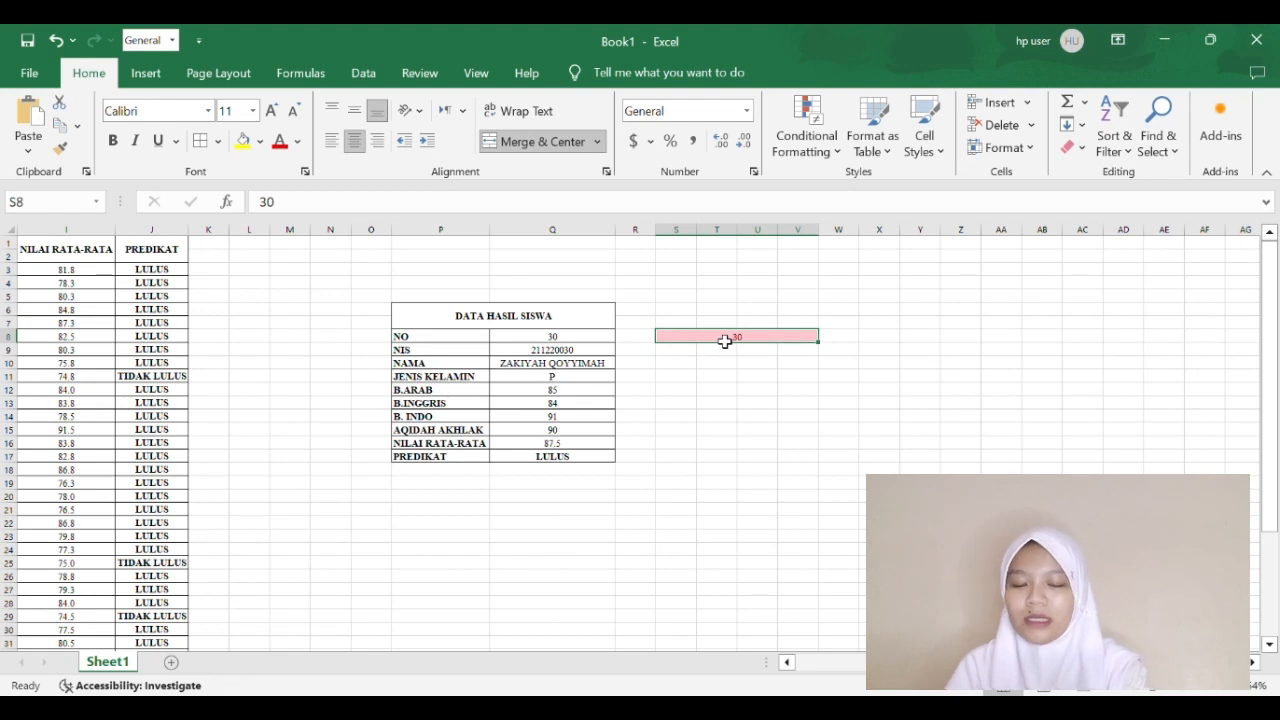
type("13")
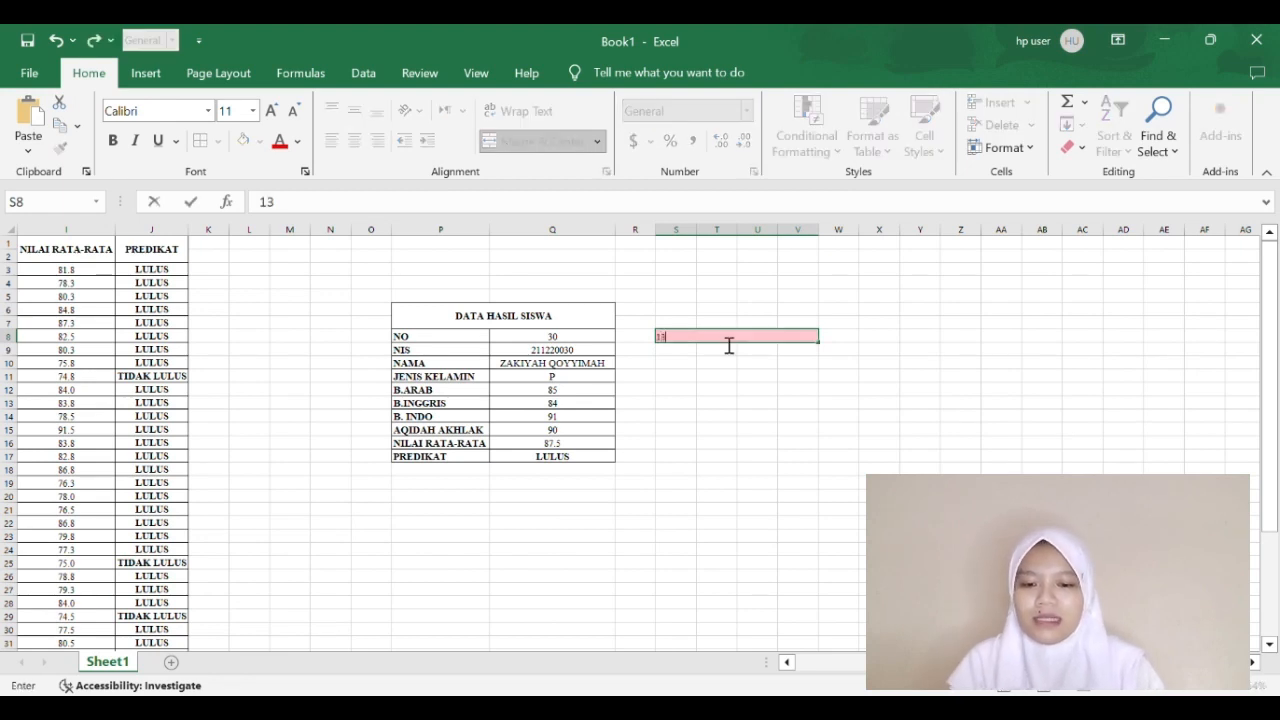
key("Return")
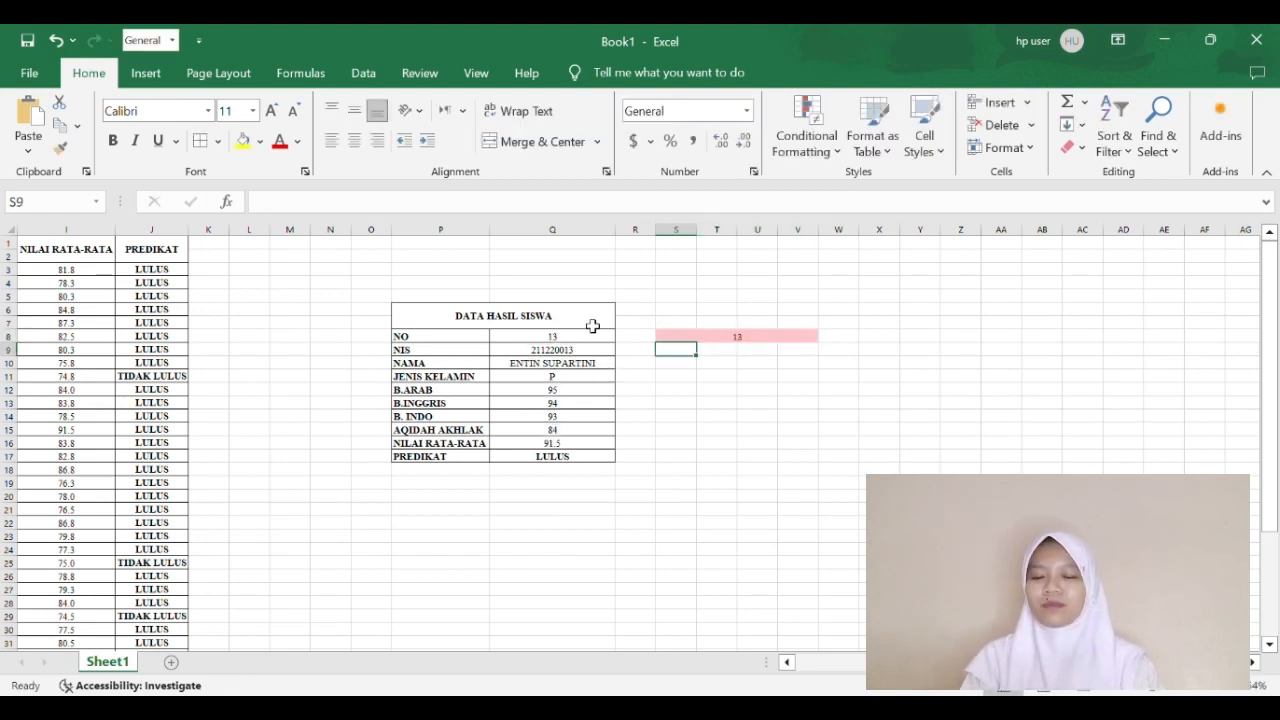
scroll(483, 498, "left", 5)
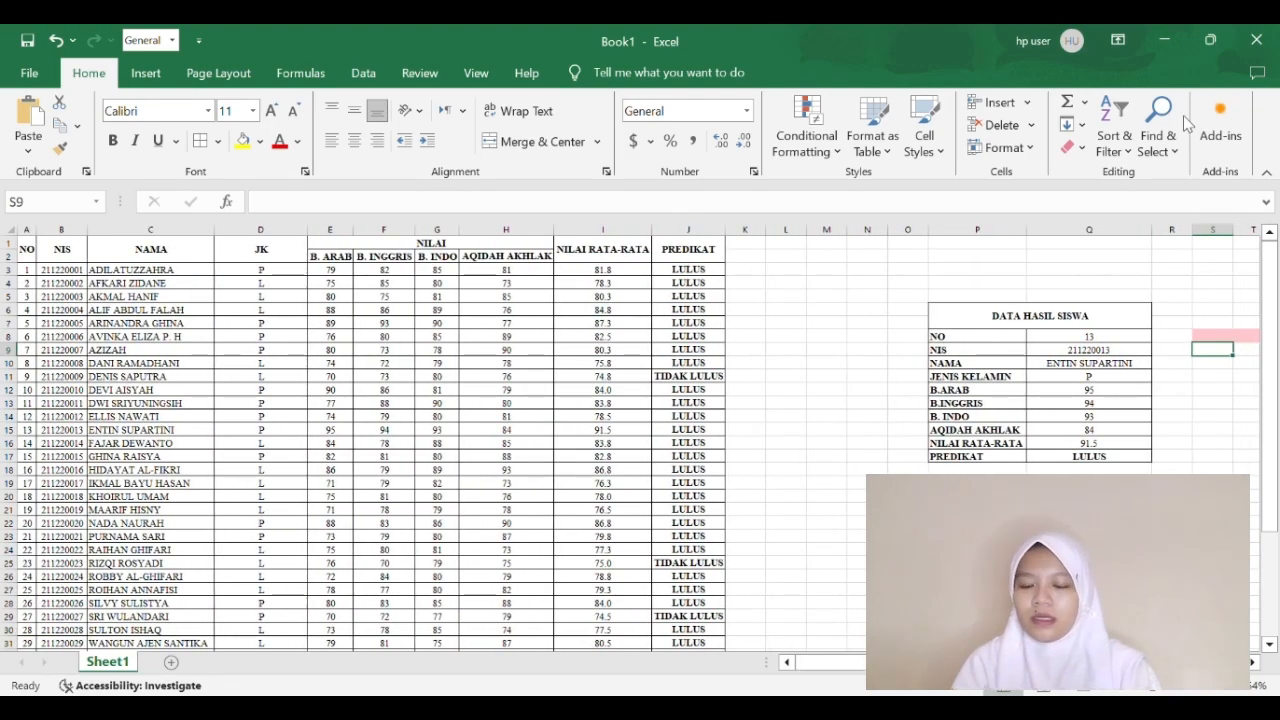
Step: Add a blank second worksheet to the workbook and return to Sheet1
scroll(582, 634, "down", 3)
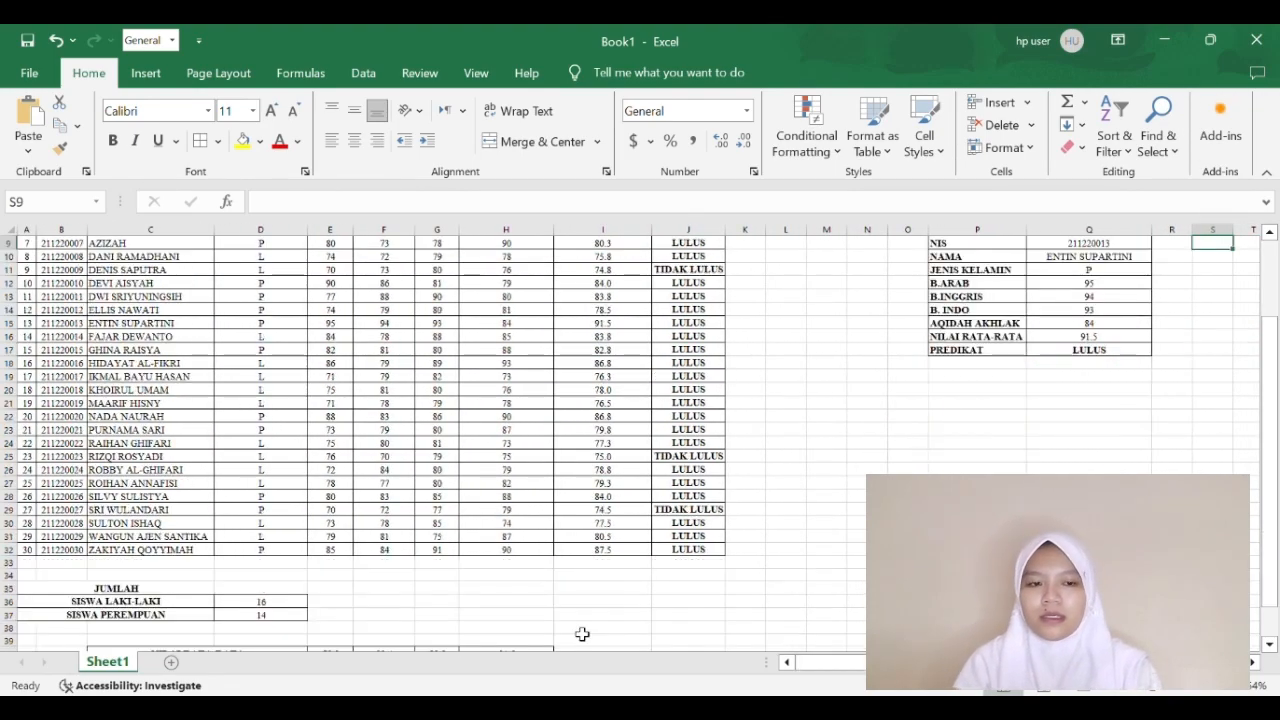
left_click(172, 663)
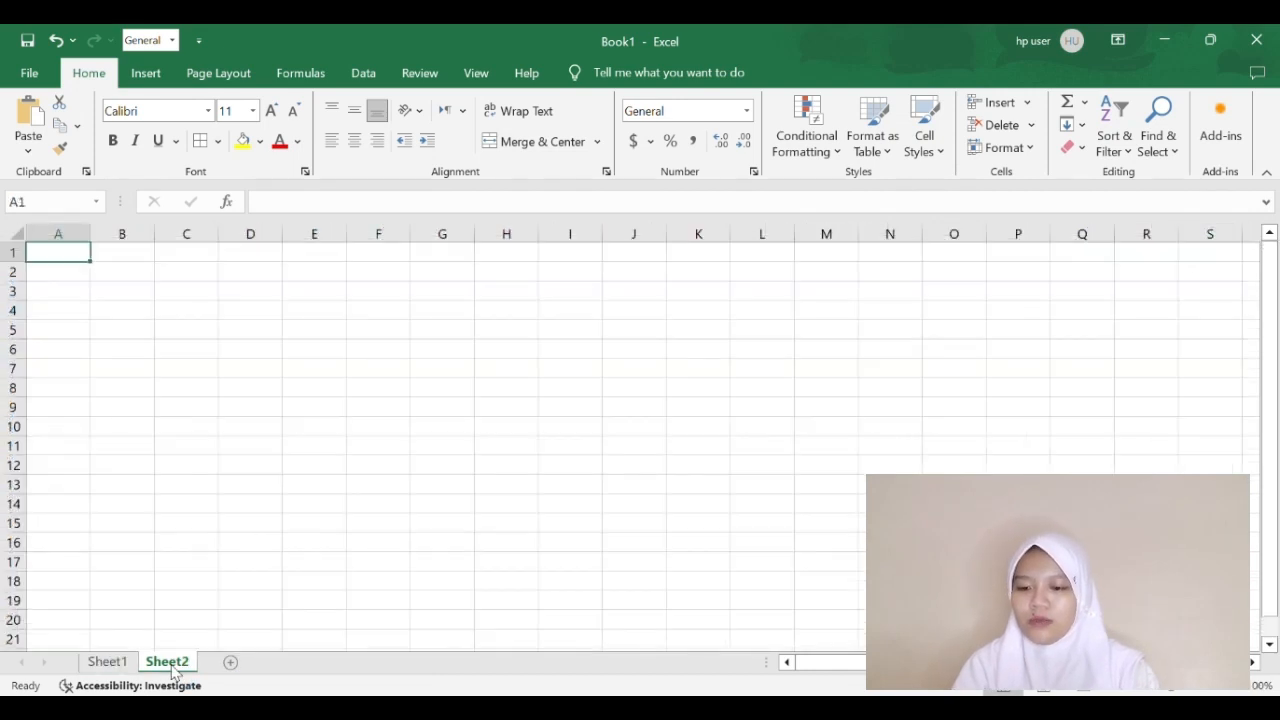
scroll(356, 484, "down", 2, "ctrl")
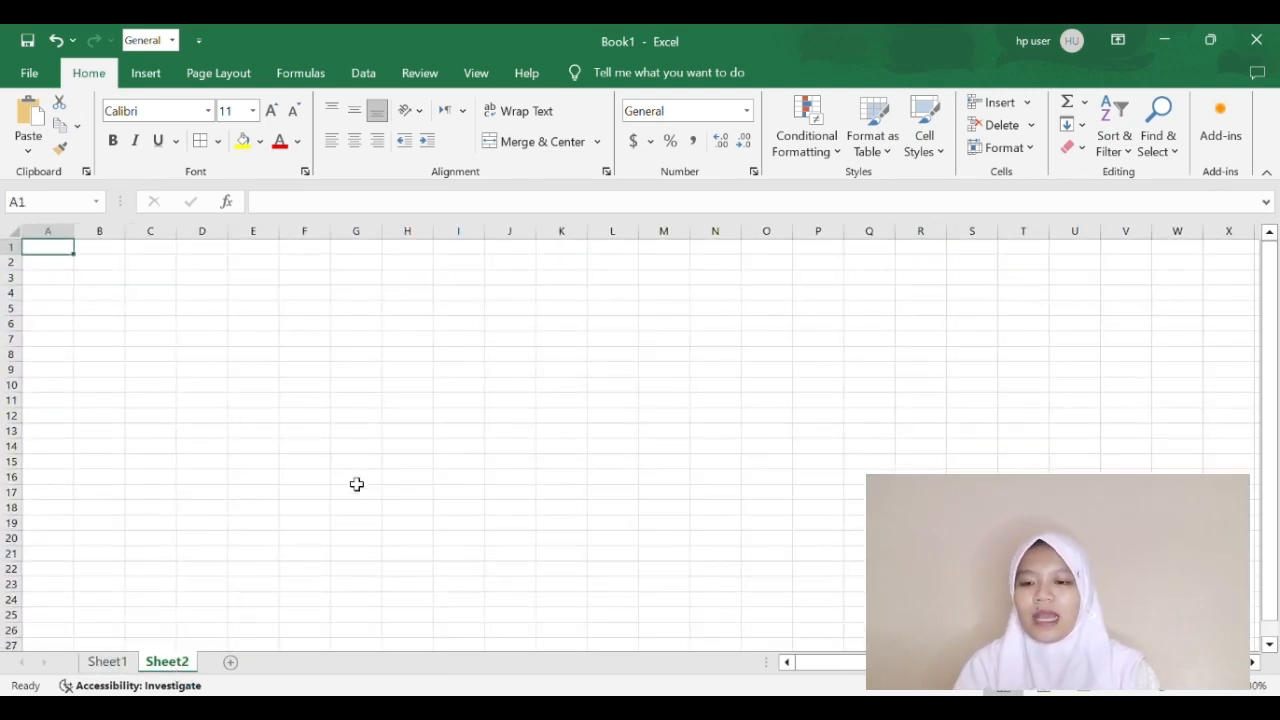
scroll(356, 484, "down", 1, "ctrl")
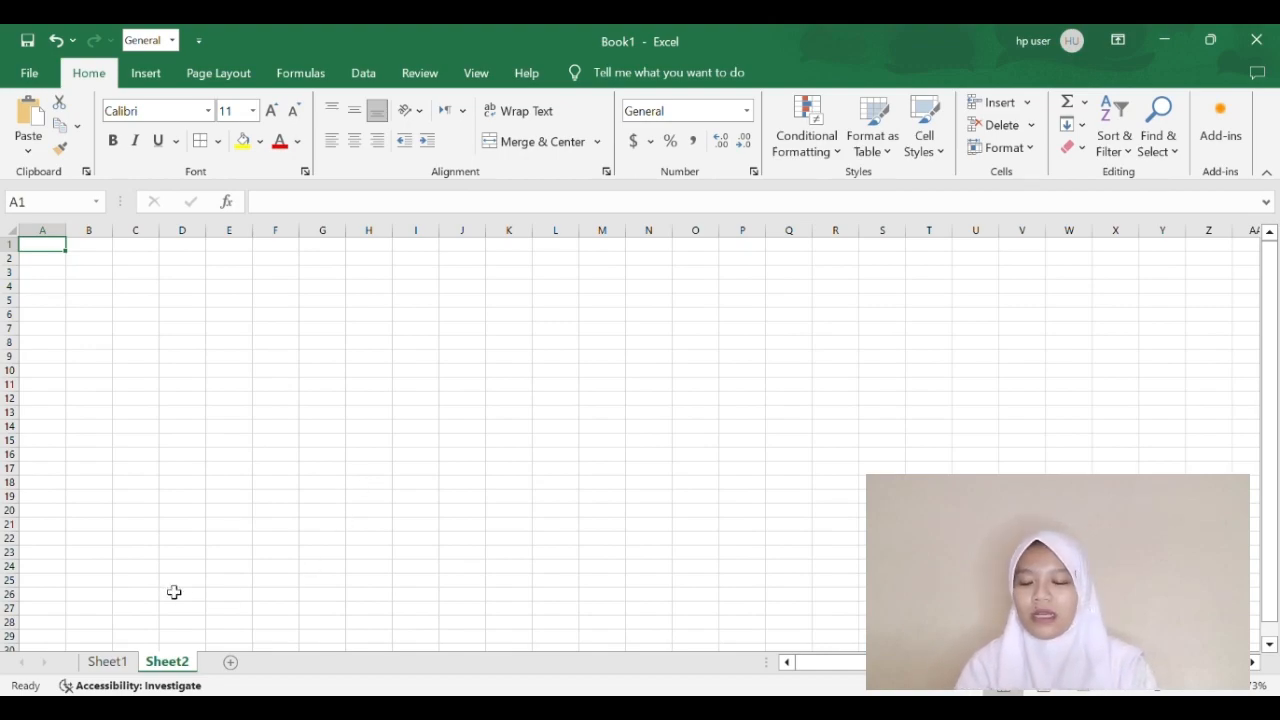
left_click(107, 662)
scroll(304, 374, "up", 1, "ctrl")
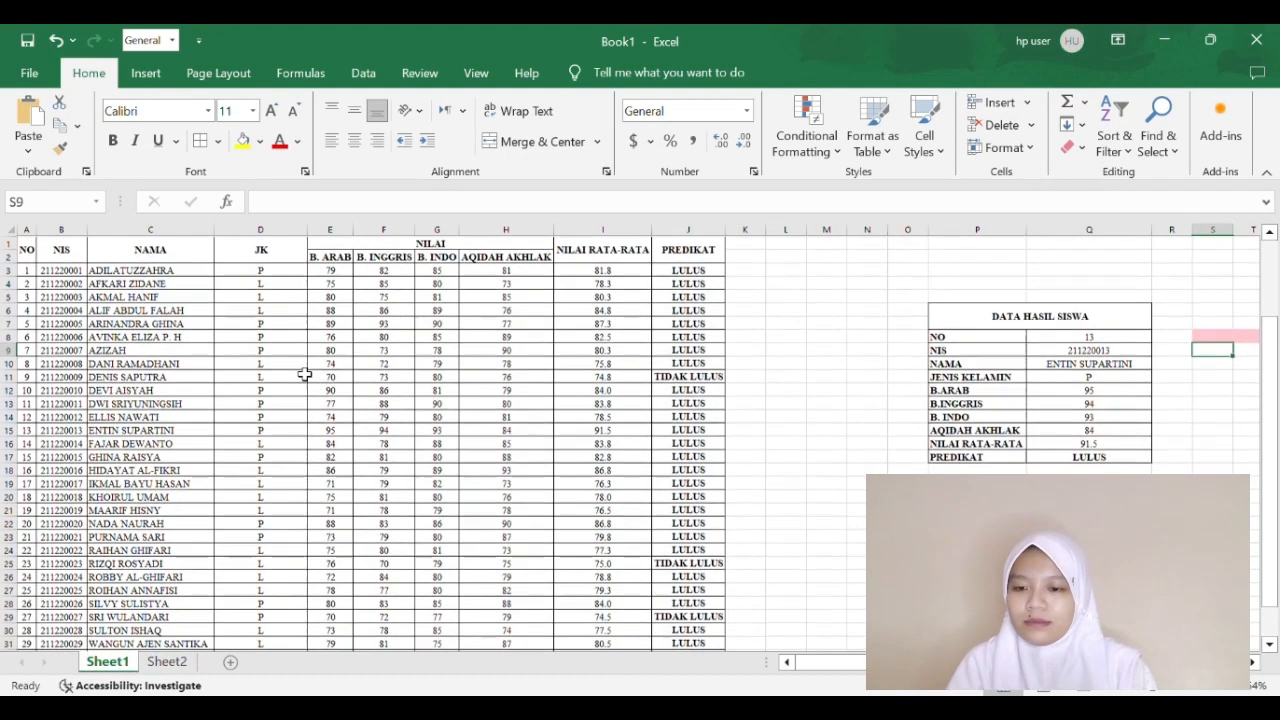
Step: Copy the complete grade table A1:J32 from Sheet1 and paste it into Sheet2 starting at A1
left_click_drag(27, 249, 673, 644)
left_click(673, 644)
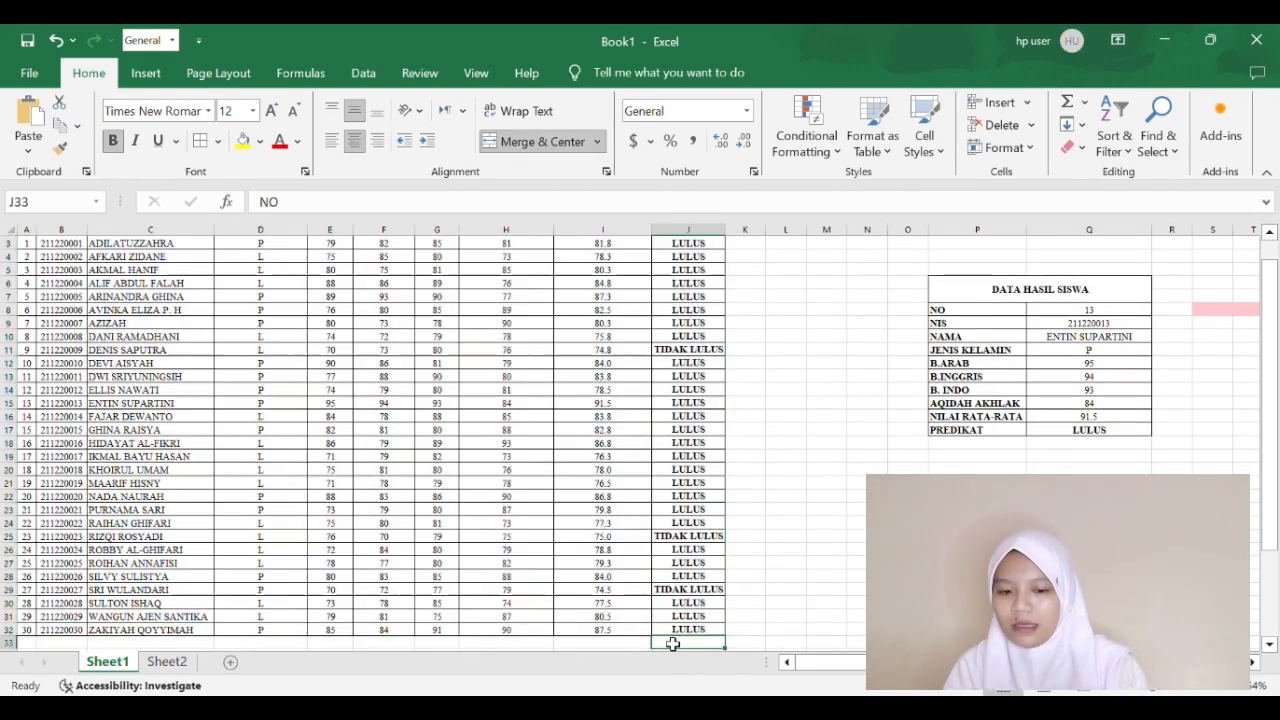
left_click_drag(705, 630, 25, 258)
key("ctrl+c")
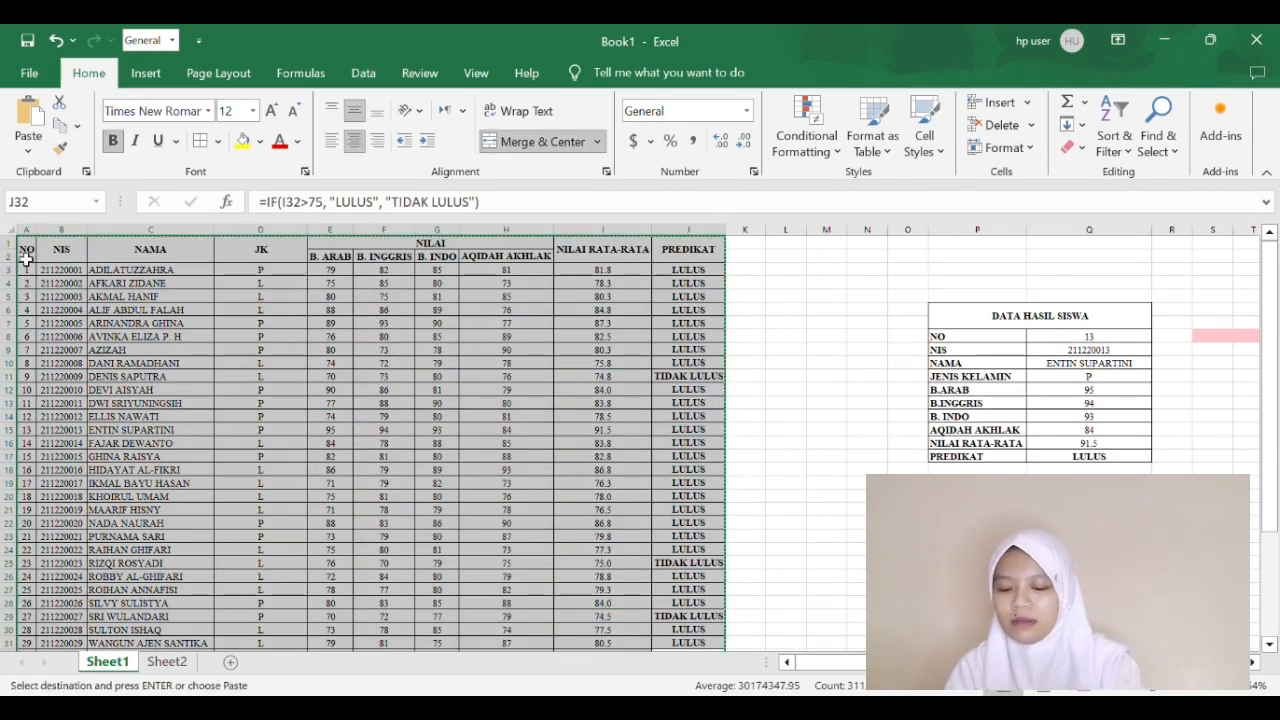
left_click(162, 664)
key("ctrl+v")
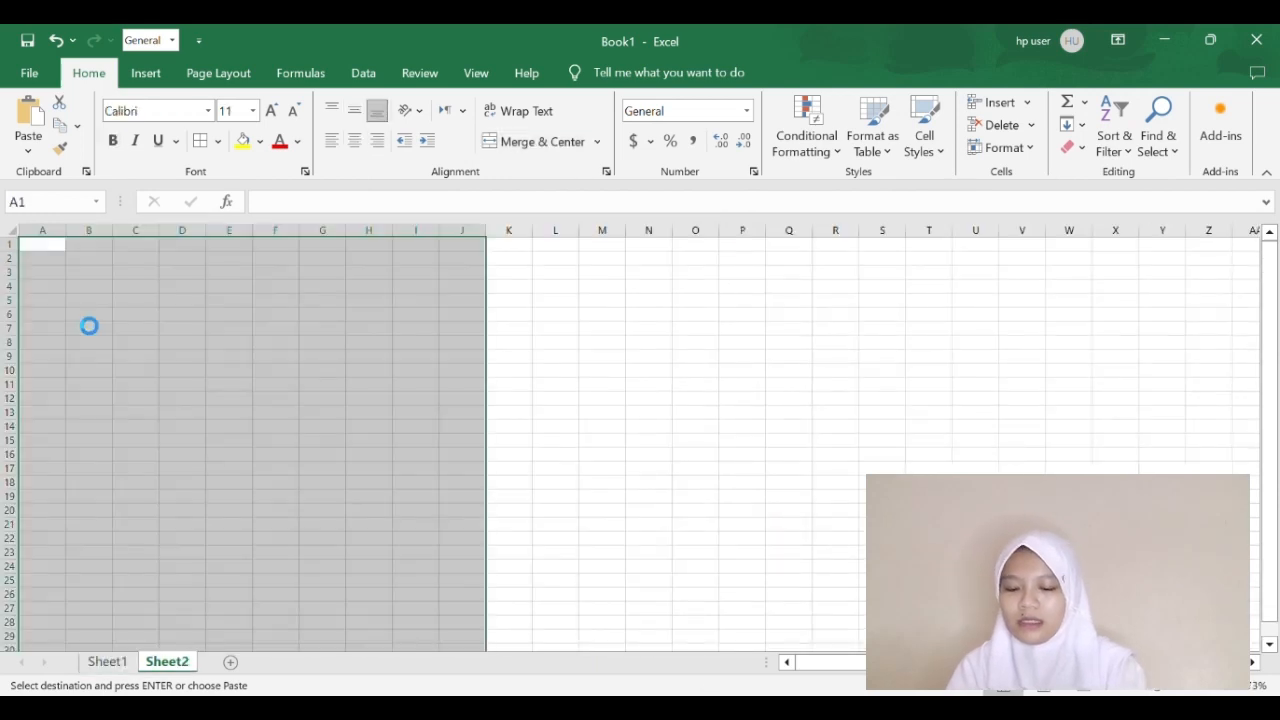
Step: AutoFit the column widths of the pasted grade table on Sheet2 and check its rows down to the end
left_click(1010, 149)
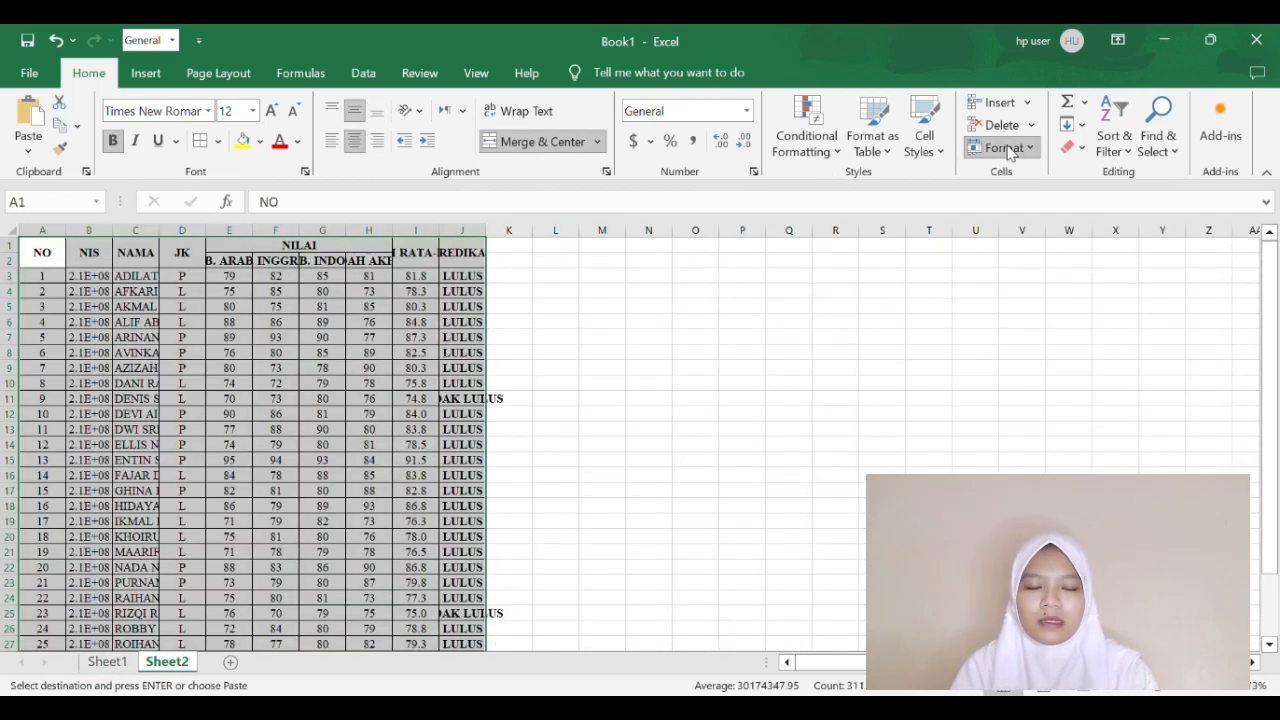
left_click(1040, 277)
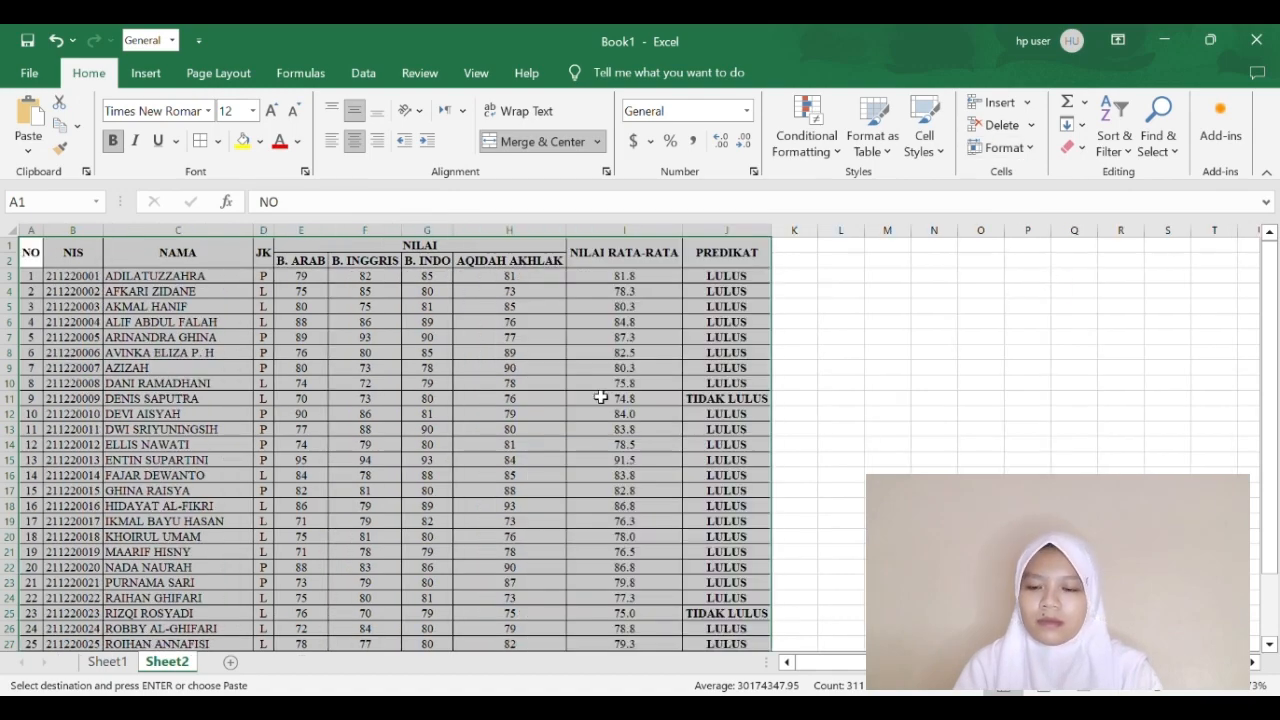
scroll(600, 397, "down", 4)
left_click(922, 452)
scroll(922, 458, "up", 4)
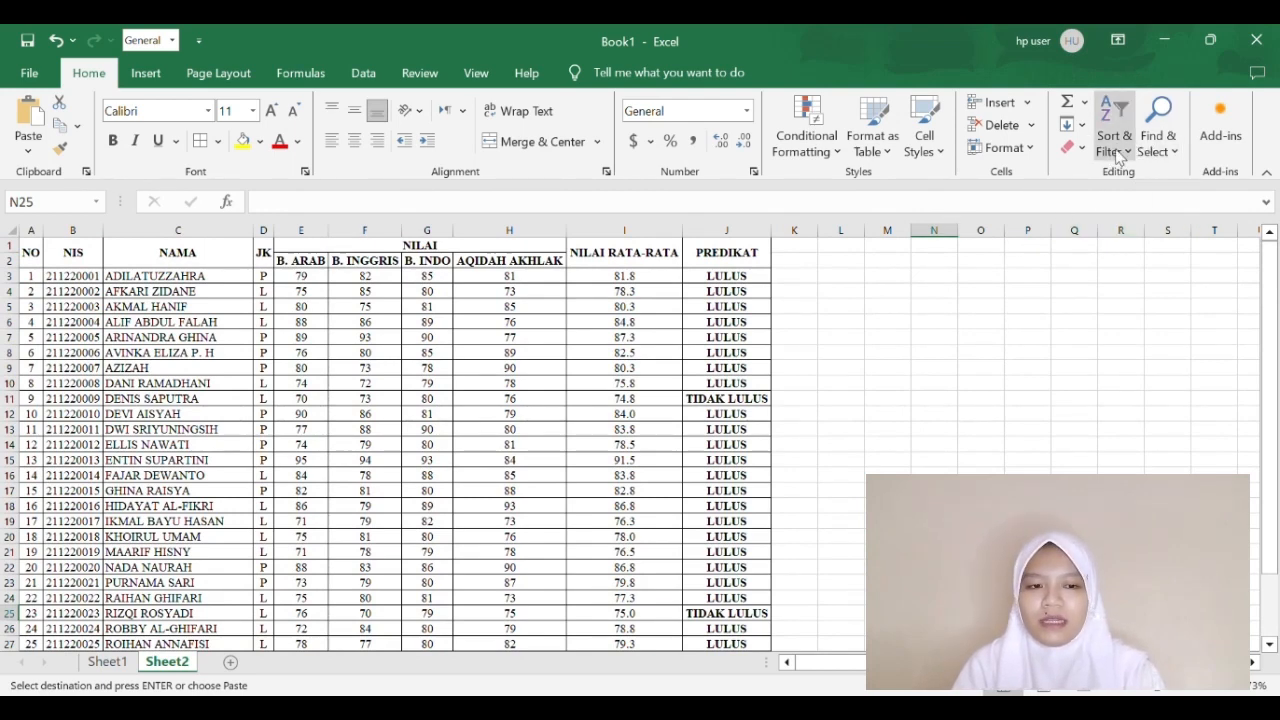
Step: Add filters to the header row of table A1:J32 on Sheet2 and show only students with JK P
left_click(1147, 247)
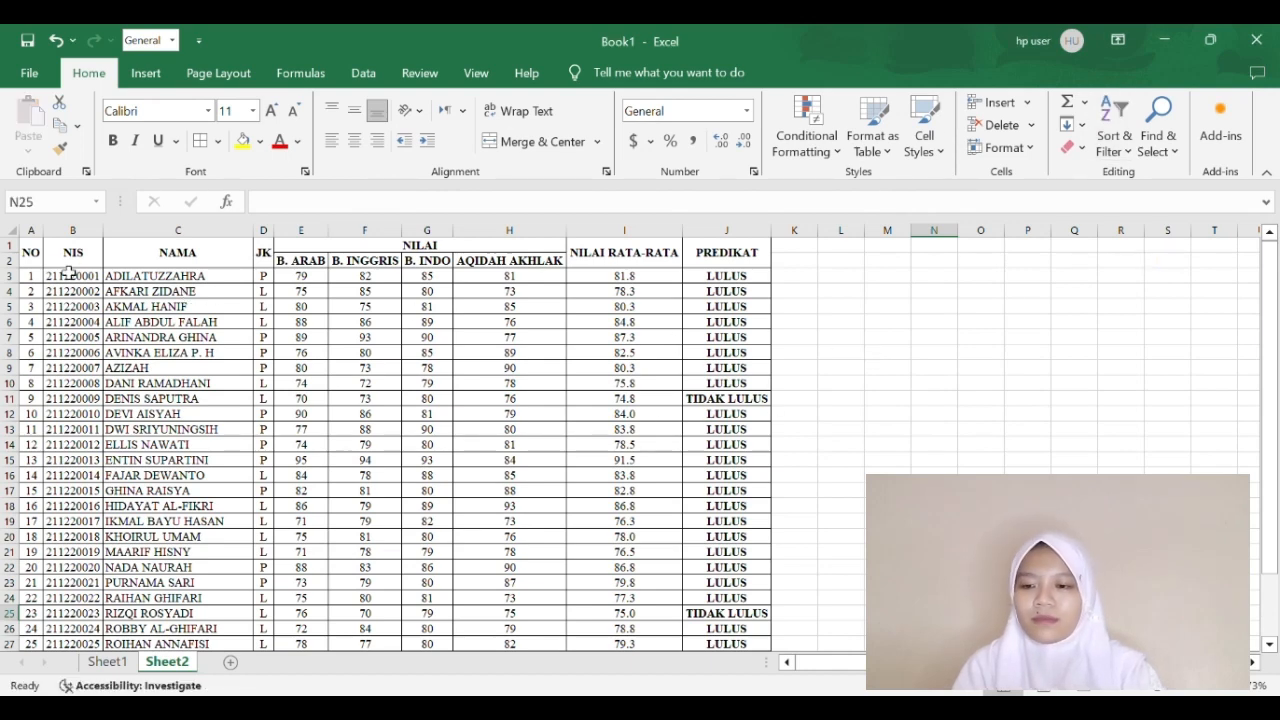
left_click_drag(35, 262, 731, 634)
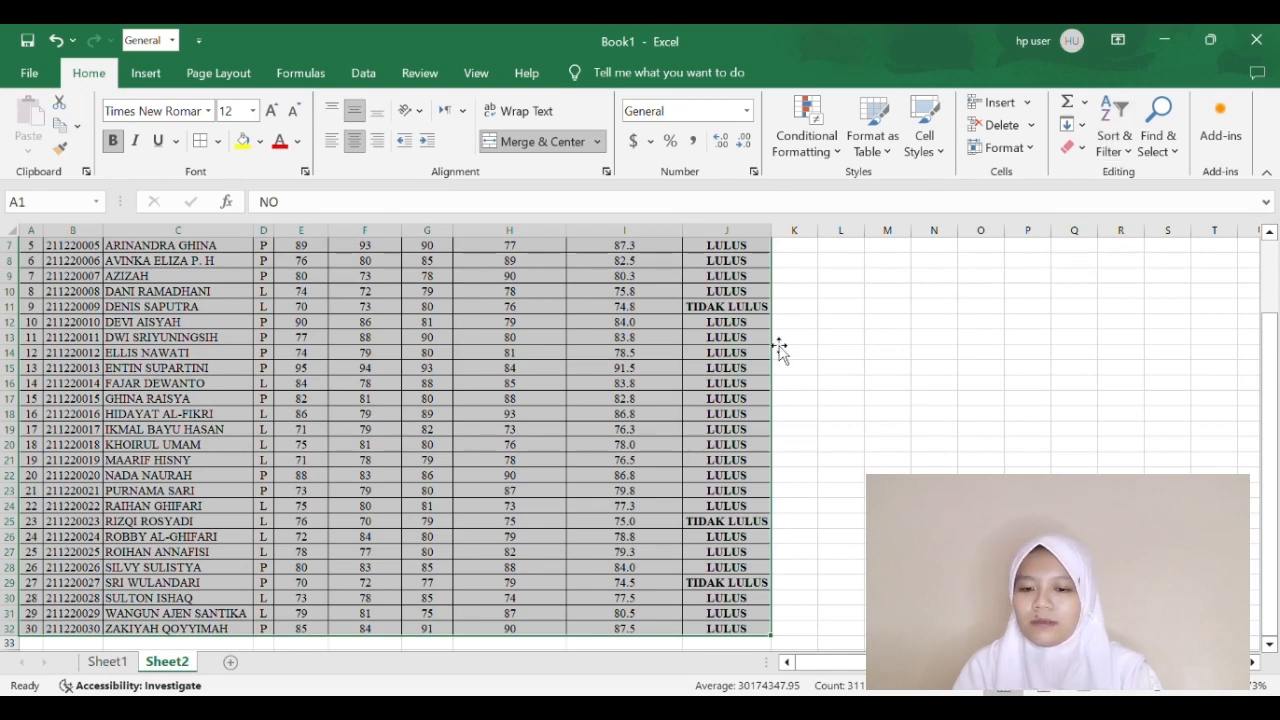
left_click(587, 433)
scroll(586, 443, "up", 2)
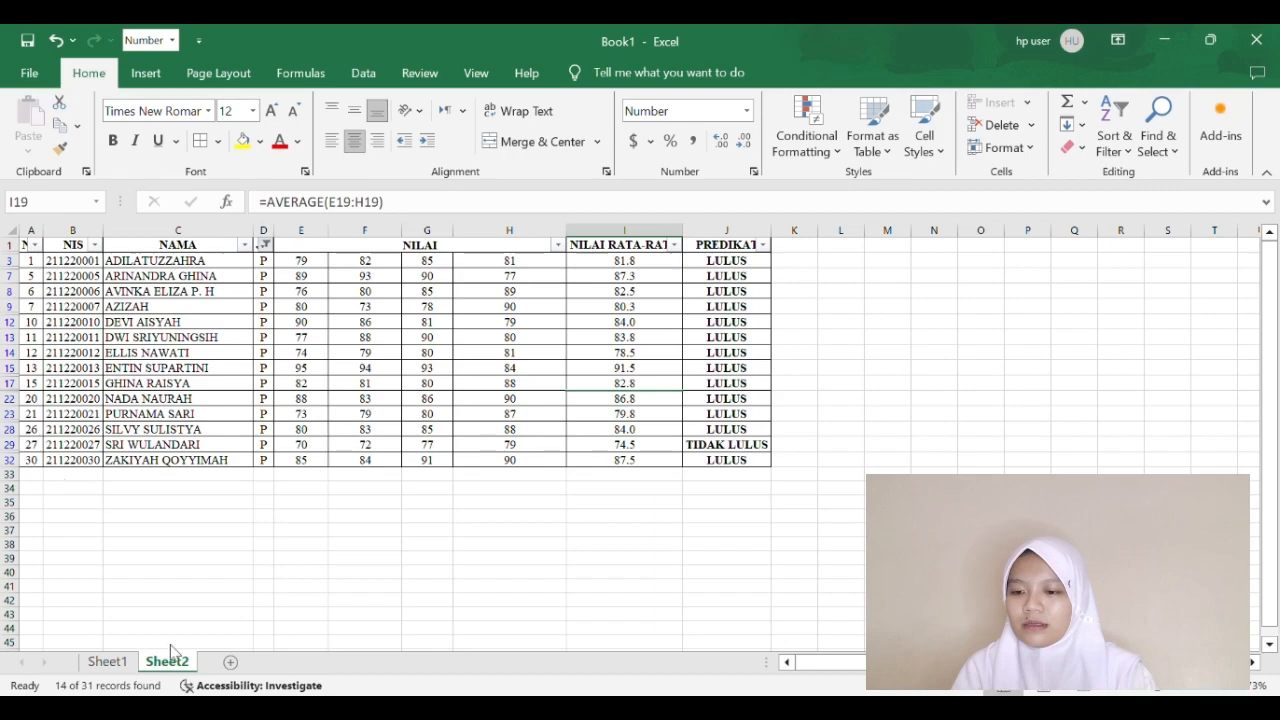
Step: Filter the table to students with LULUS in PREDIKAT, and narrow that list to JK P
left_click(198, 652)
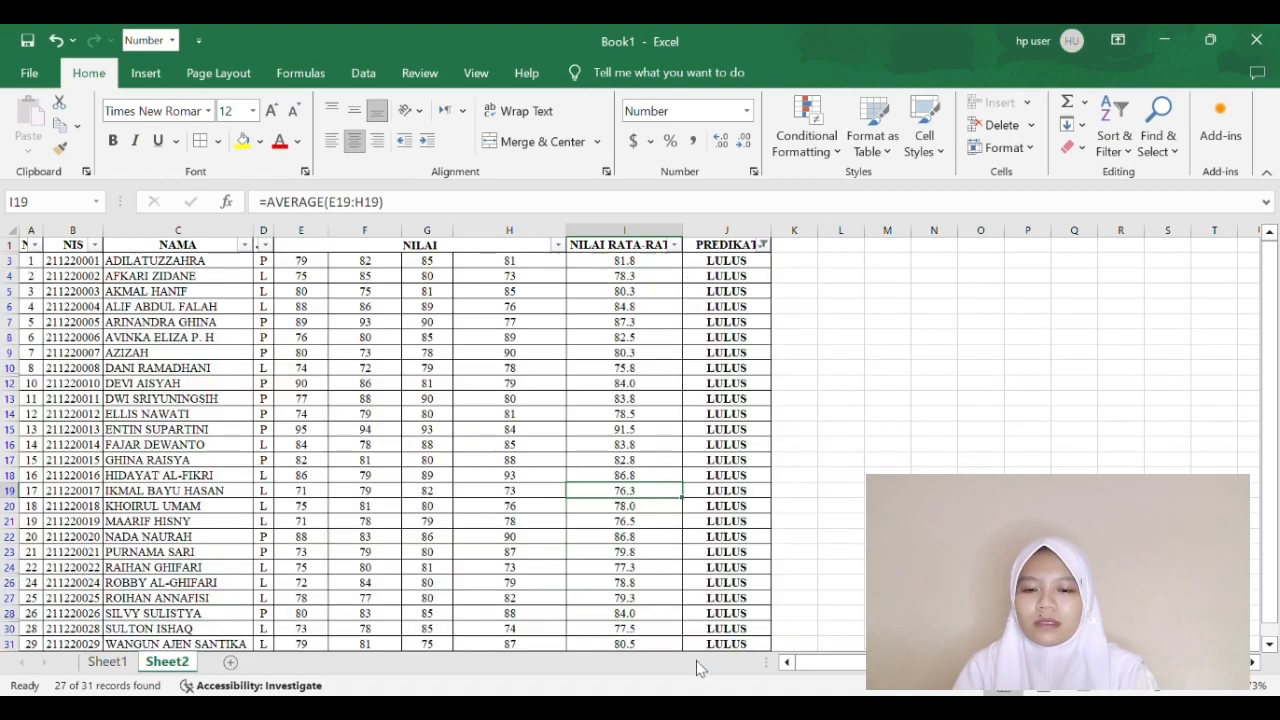
scroll(797, 491, "down", 6)
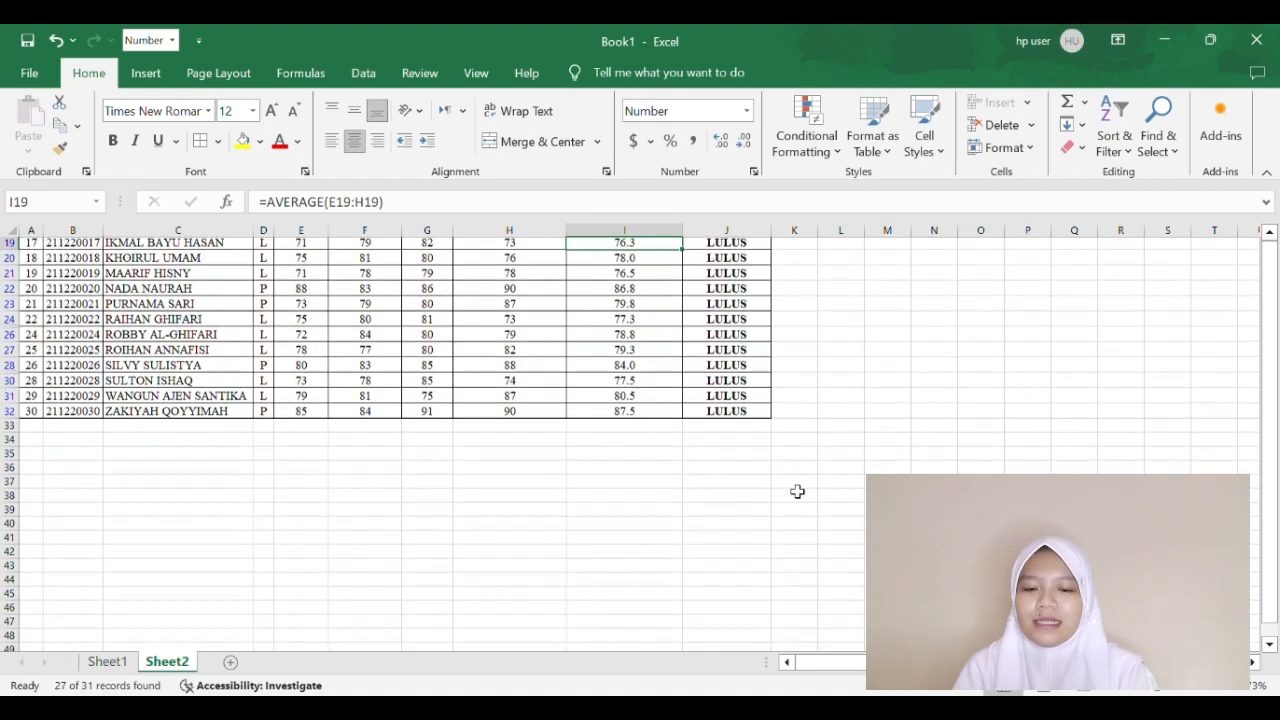
scroll(797, 491, "up", 6)
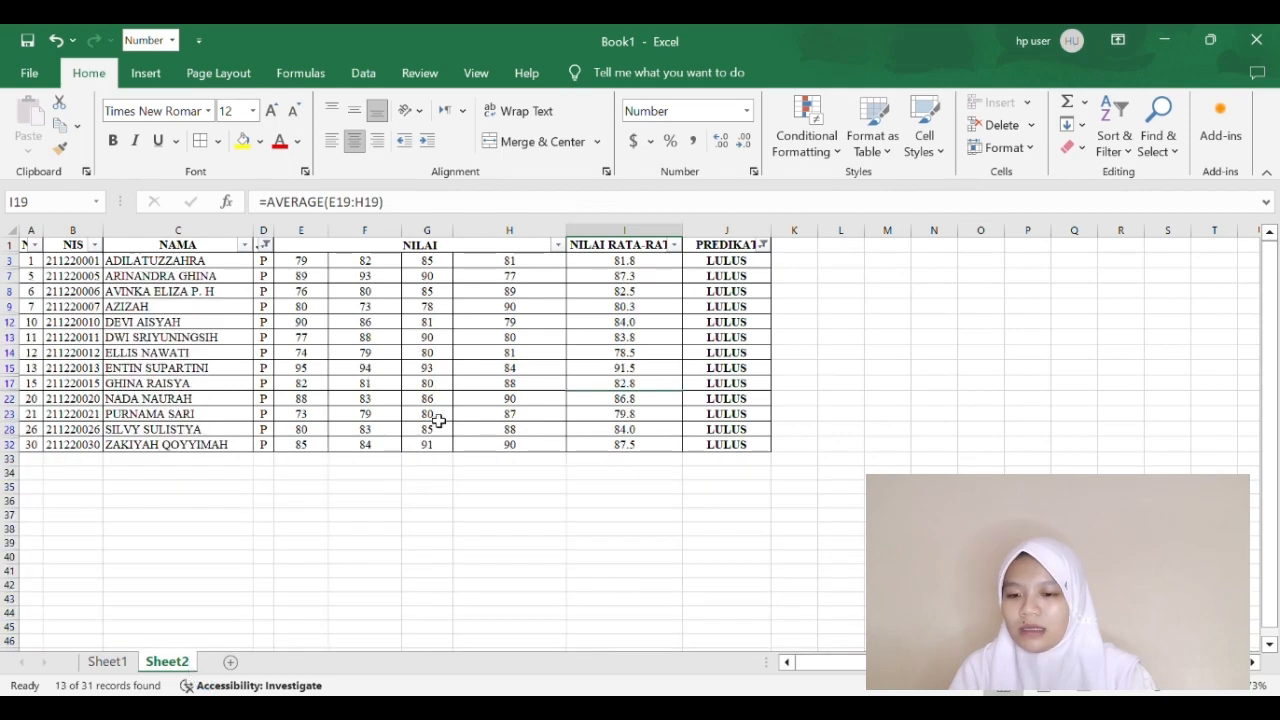
Step: Change the JK filter to L for the LULUS students and select an empty cell below the table
scroll(437, 417, "right", 1)
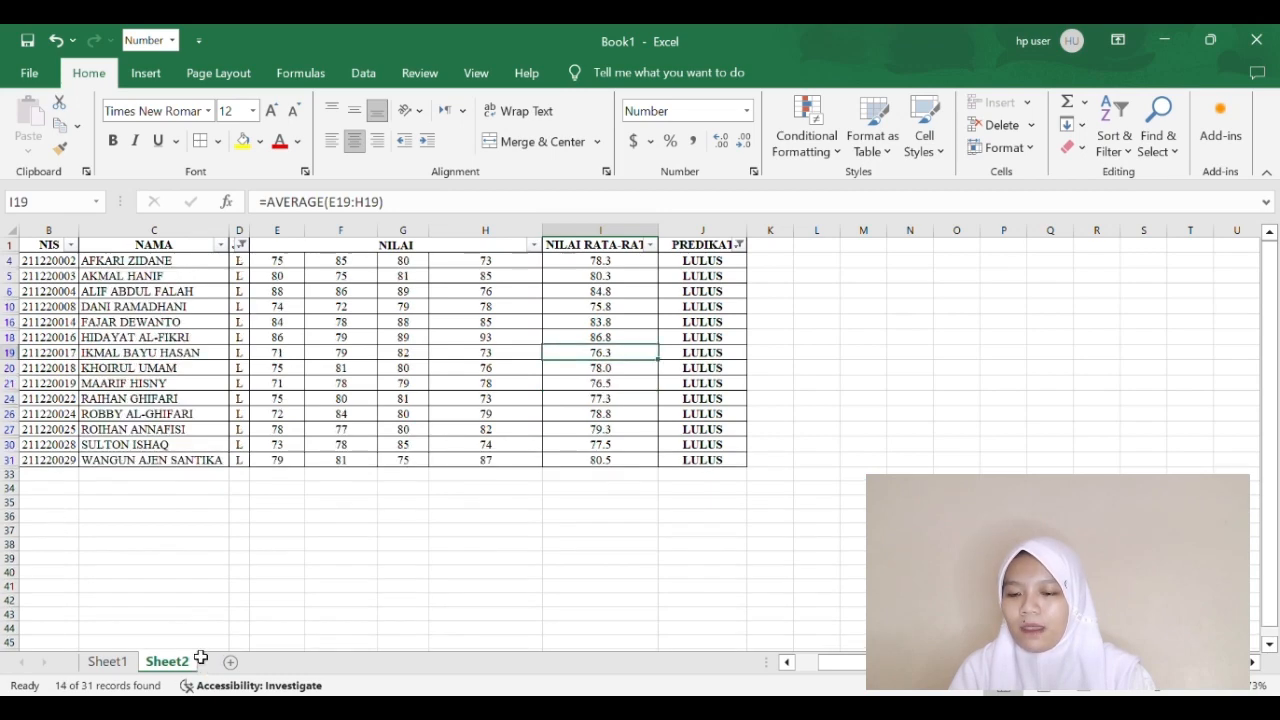
left_click(736, 521)
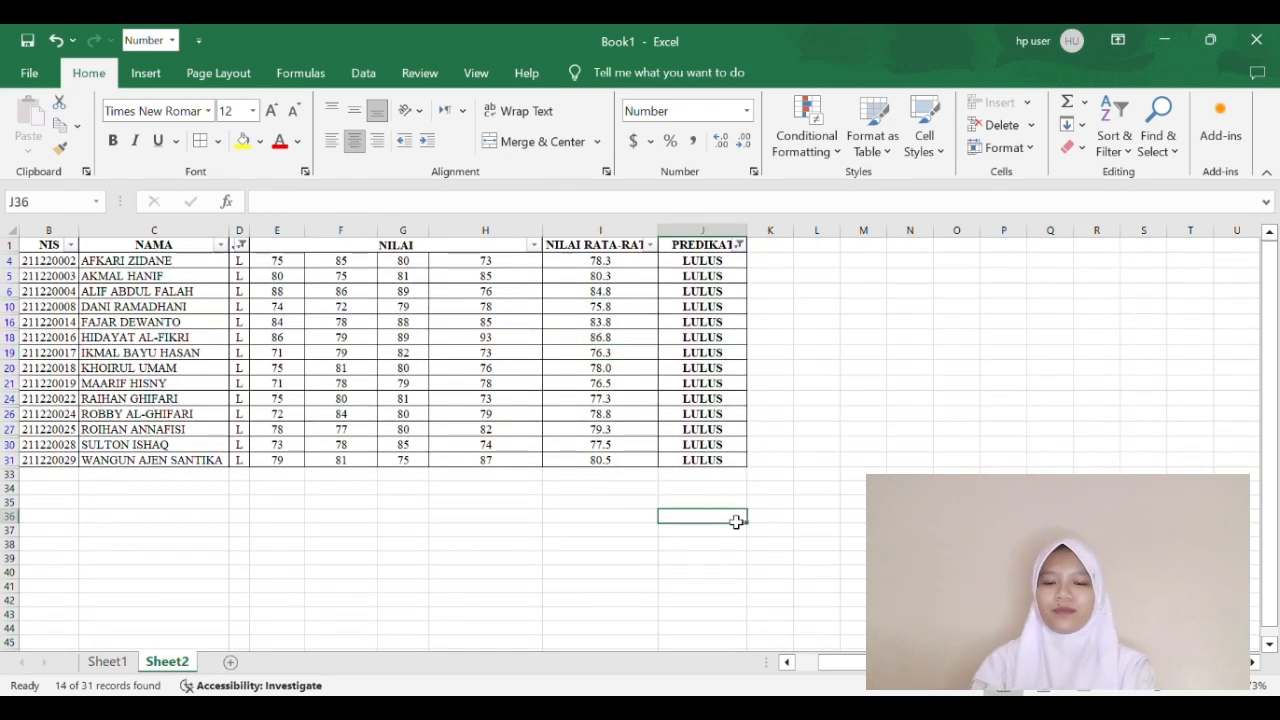